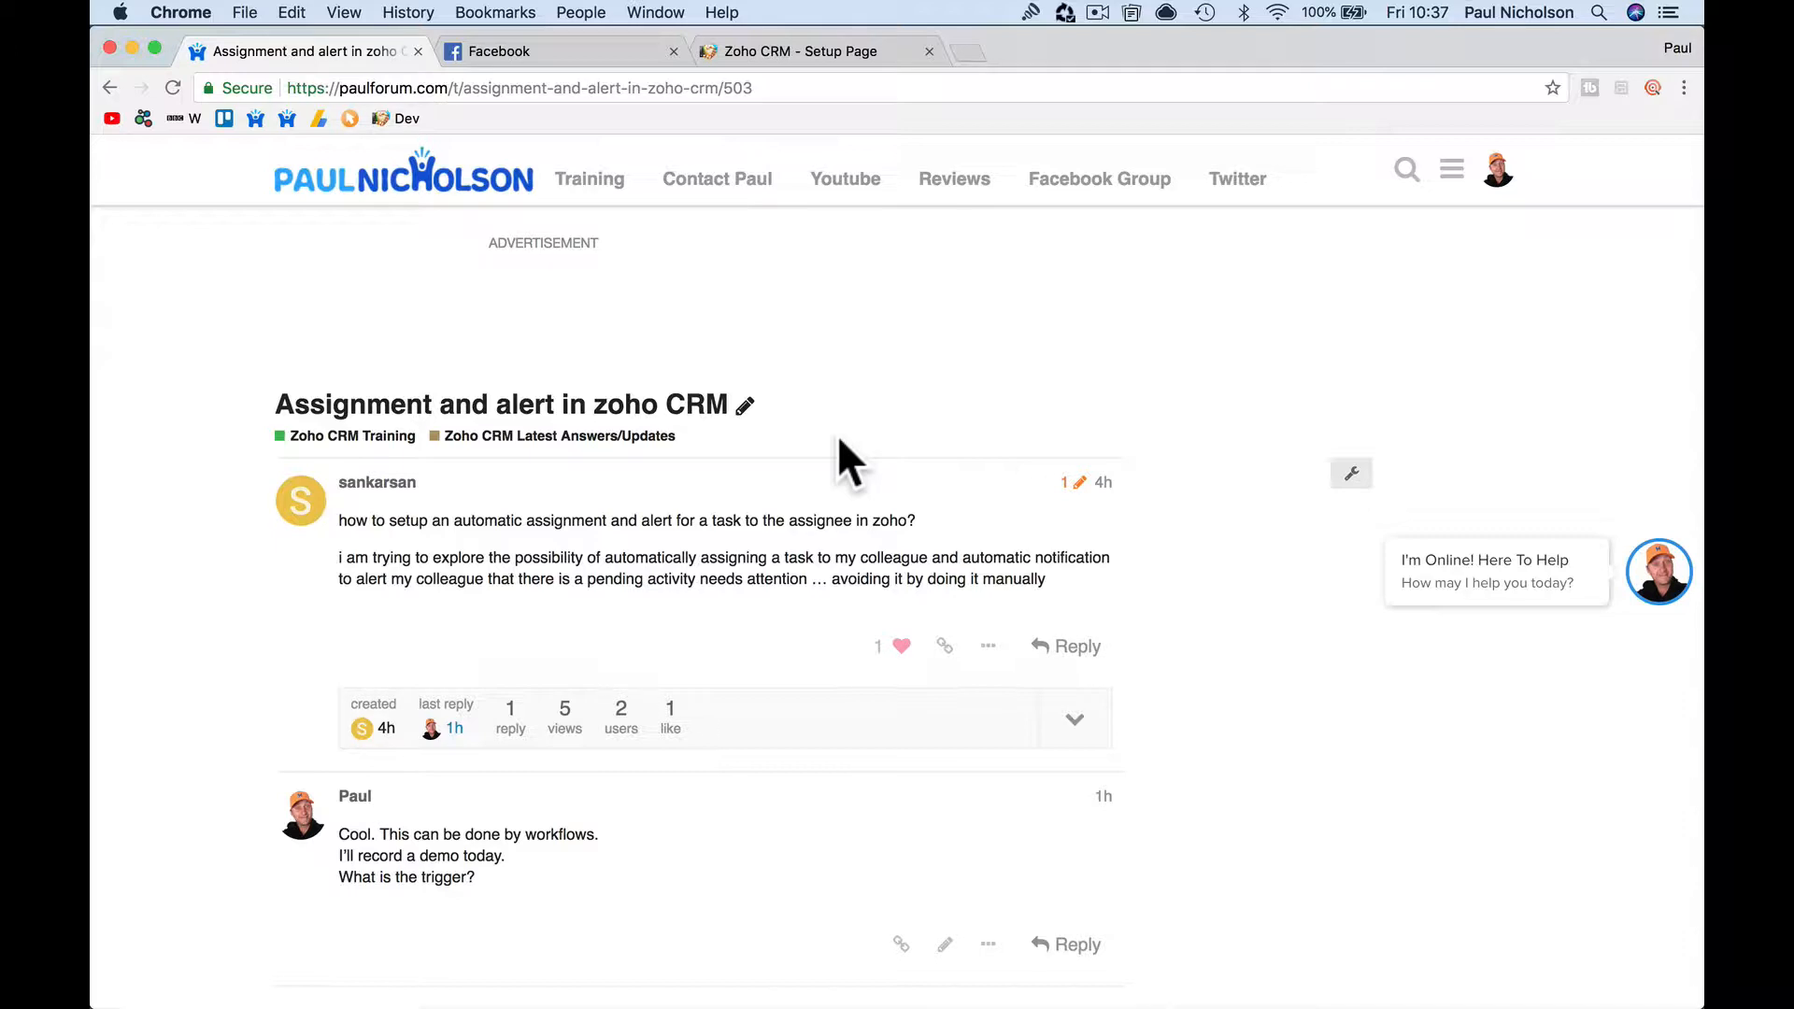
Close the Facebook page, switch to Zoho CRM and open the Workflow Rules in its automation setup
{"action": "left_click", "coordinate": [660, 58]}
{"action": "left_click", "coordinate": [672, 53]}
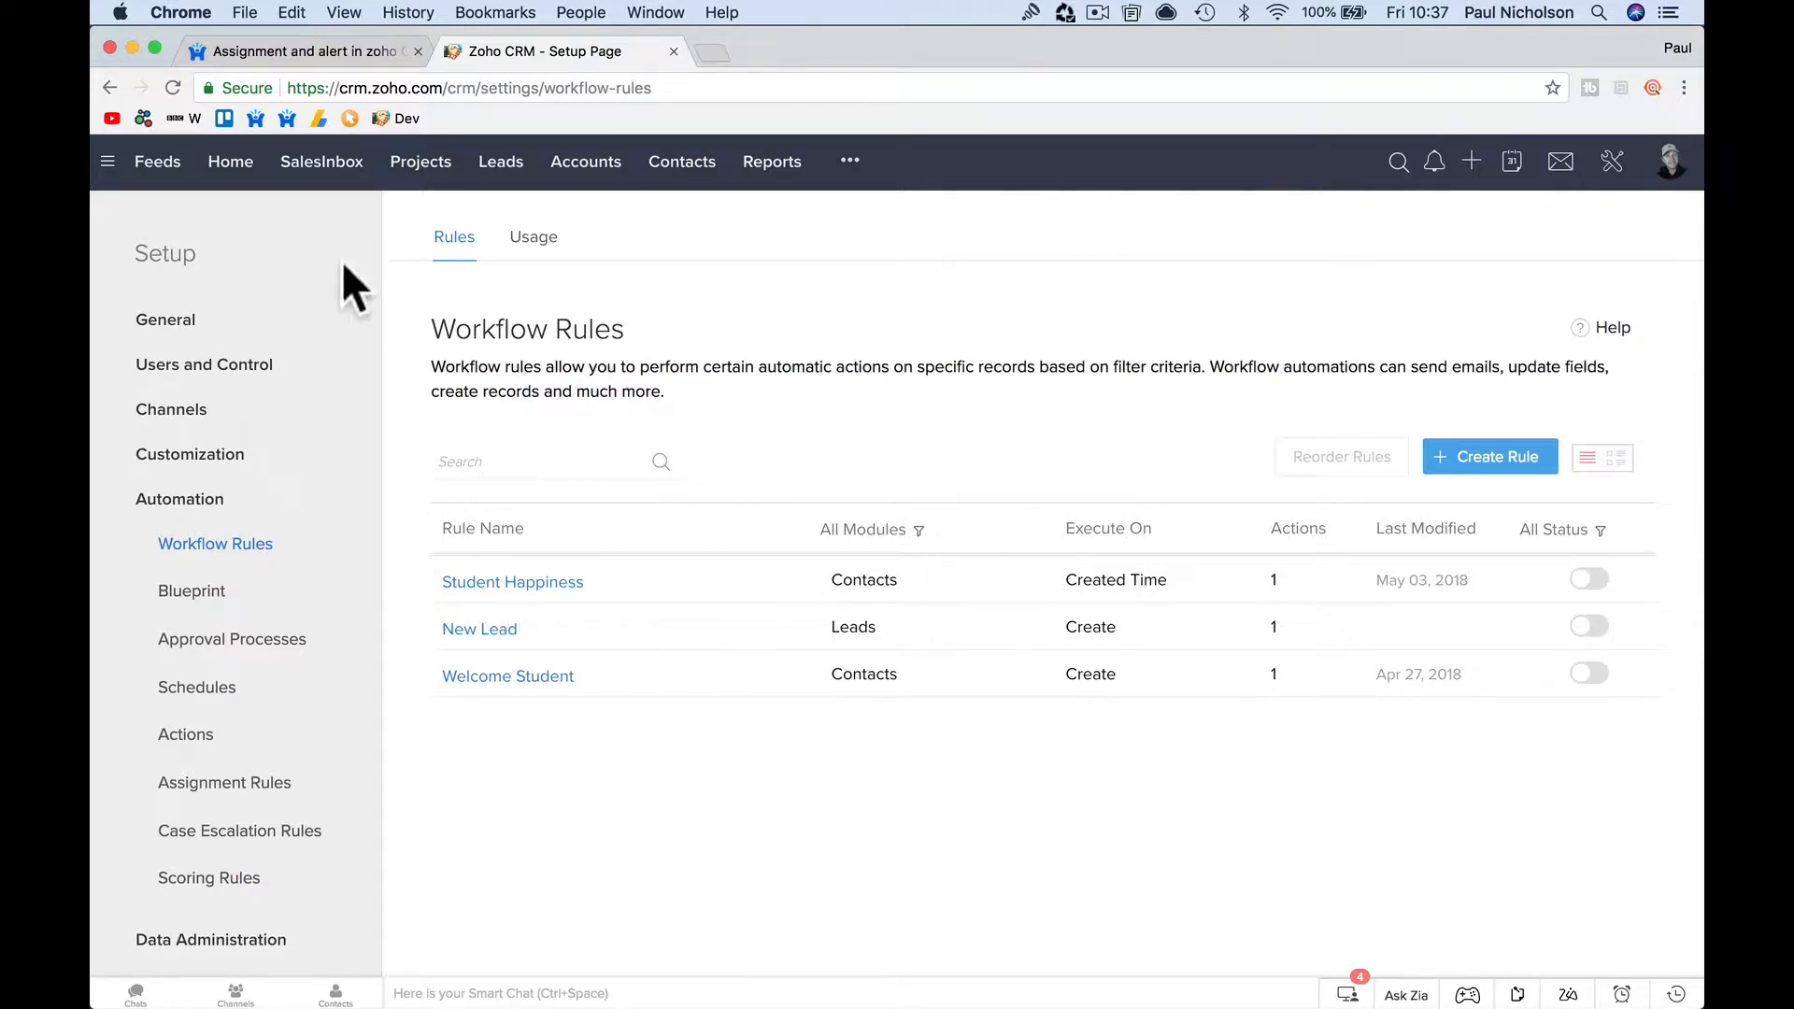
{"action": "left_click", "coordinate": [217, 168]}
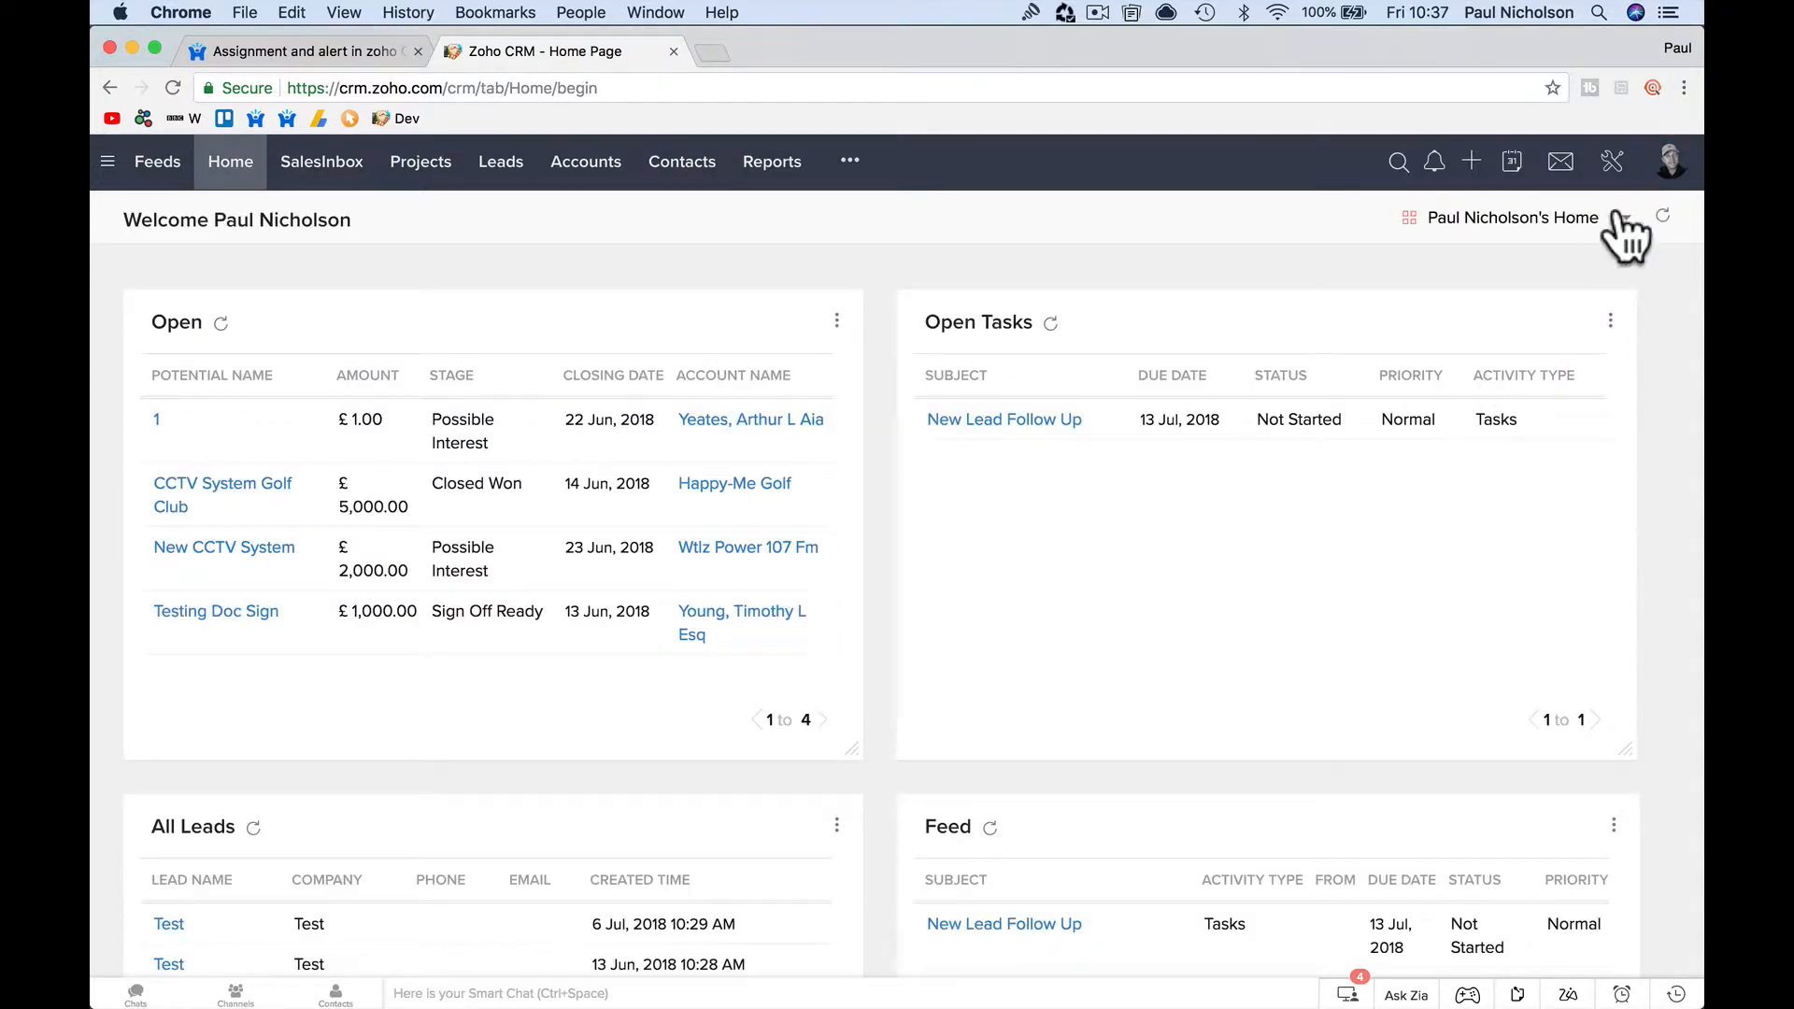
{"action": "left_click", "coordinate": [1613, 162]}
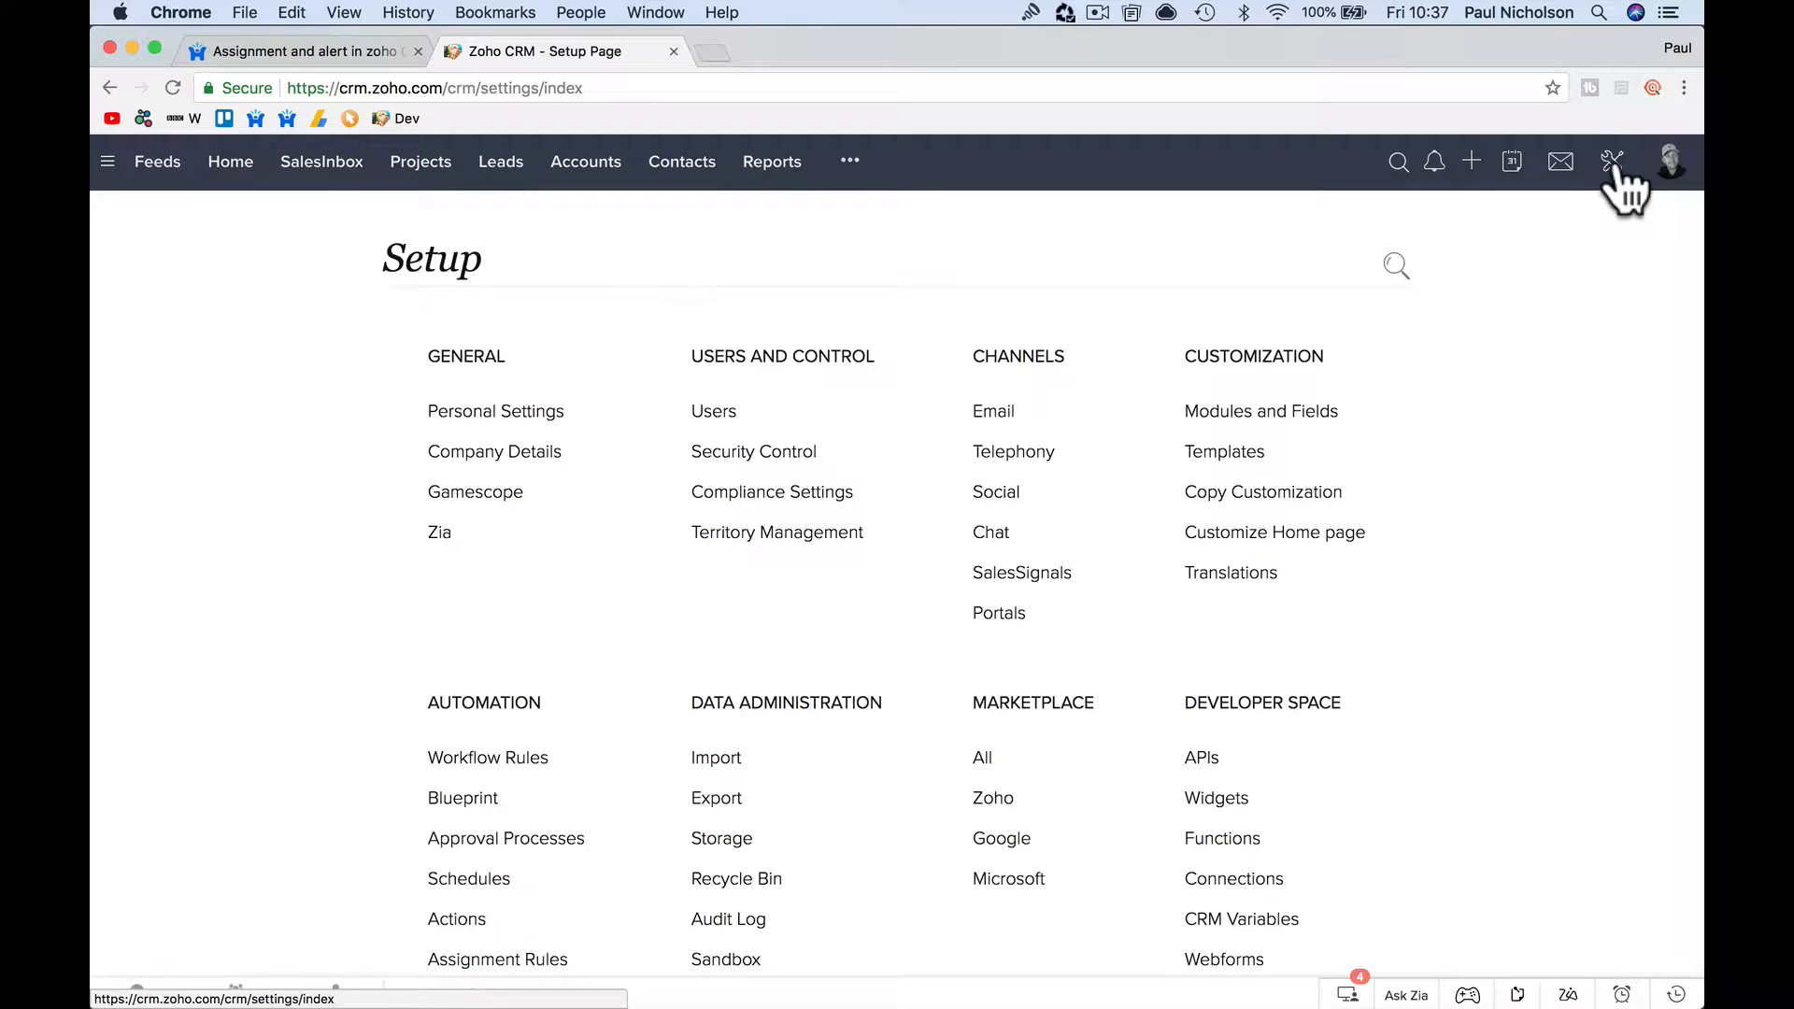
{"action": "scroll", "coordinate": [1360, 643], "scroll_direction": "down", "scroll_amount": 1}
{"action": "scroll", "coordinate": [1360, 647], "scroll_direction": "down", "scroll_amount": 2}
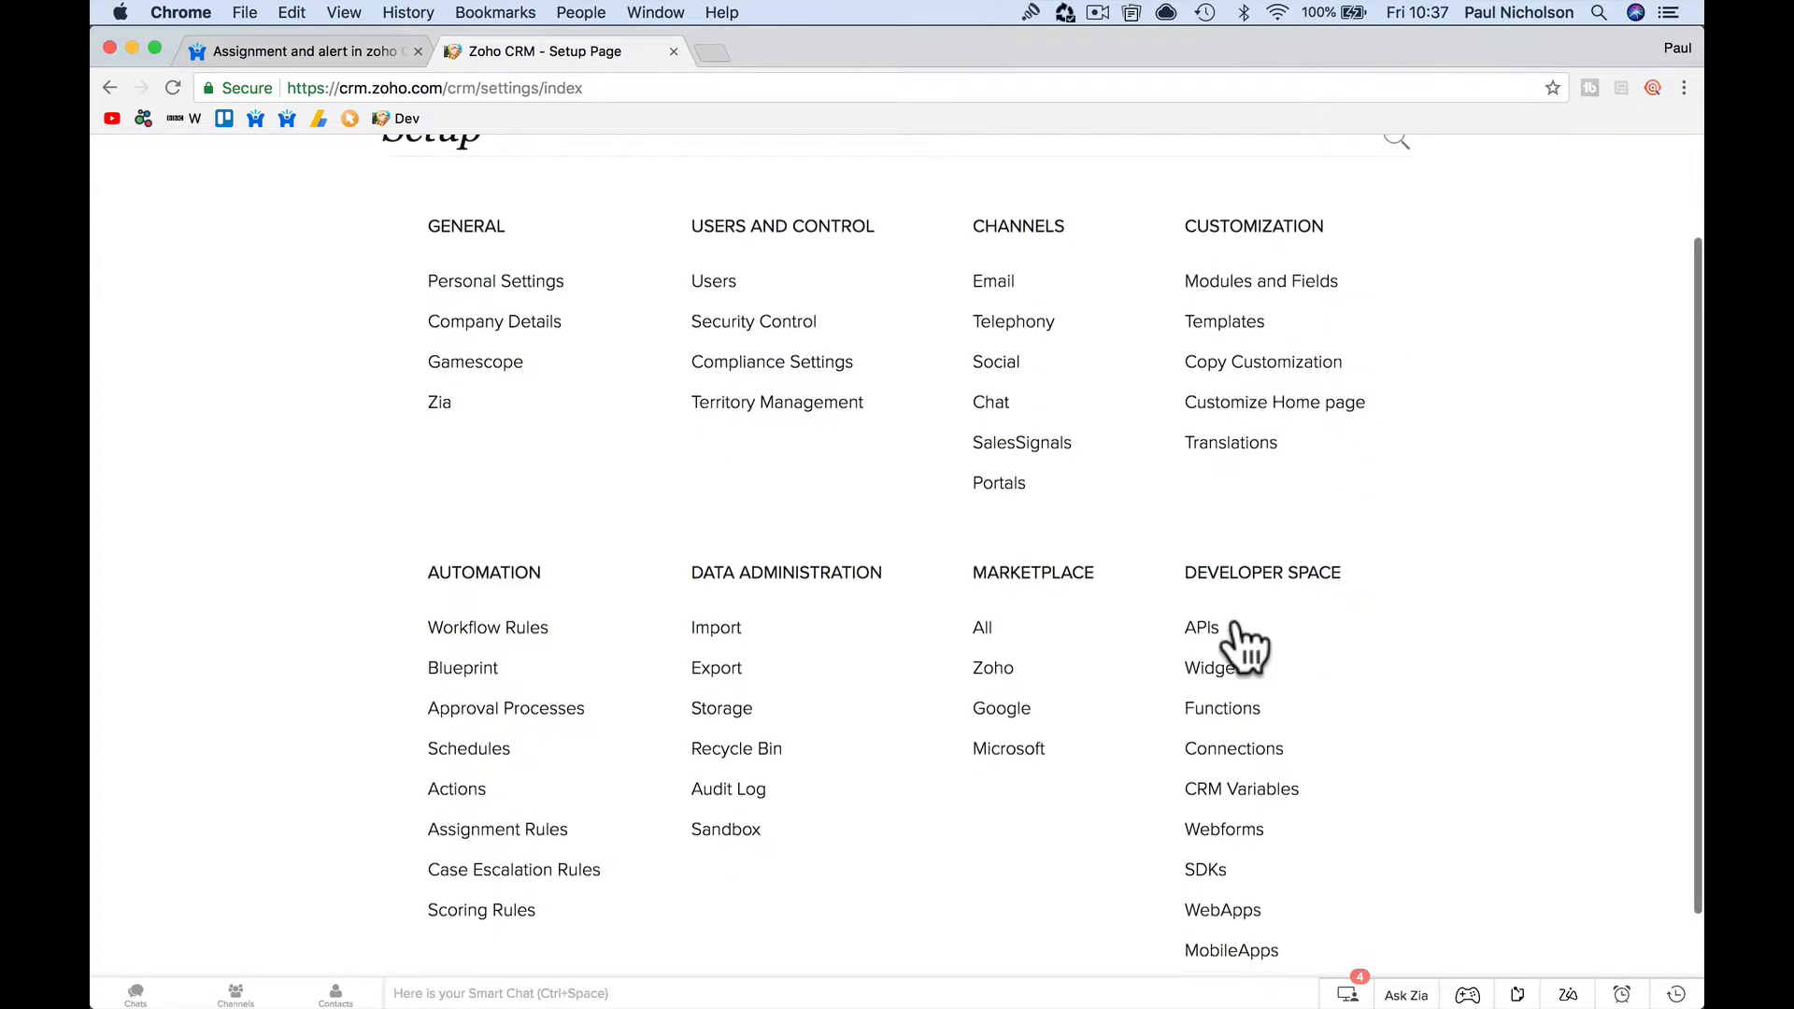
{"action": "left_click", "coordinate": [526, 636]}
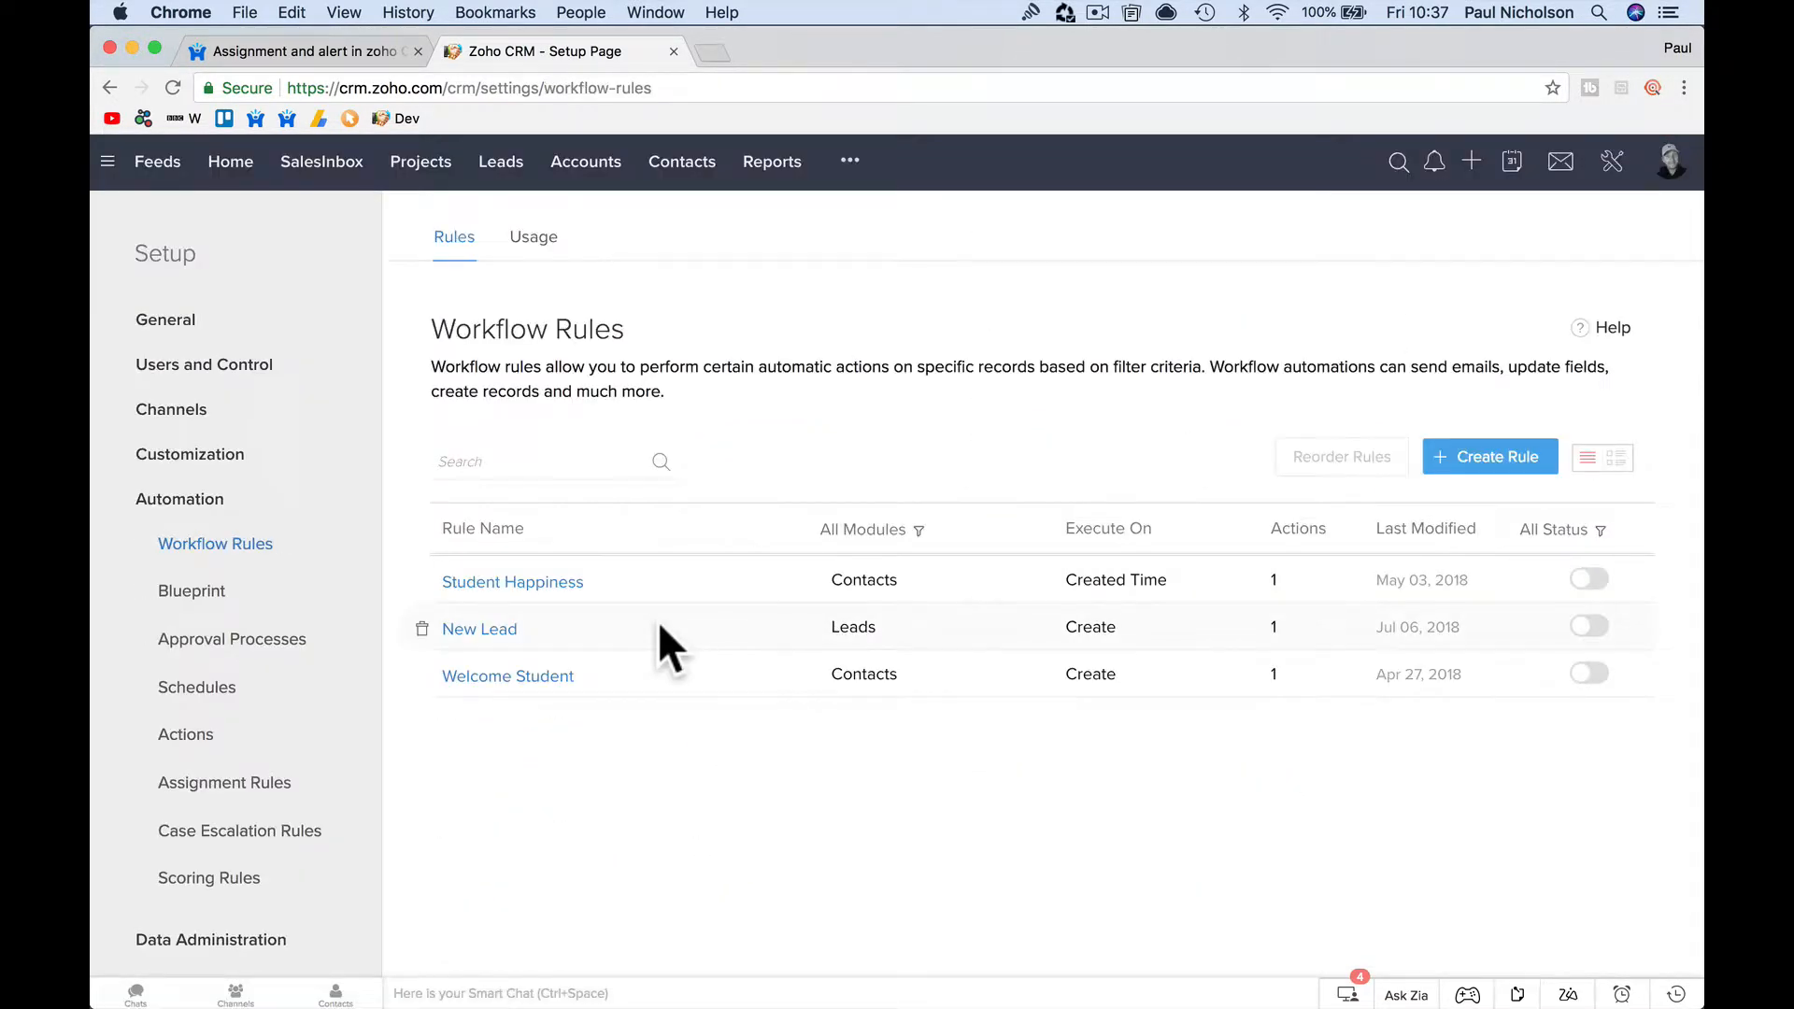
Create a workflow rule for the Leads module named "New Lead Signup Task" with the description "Assign Task to New Lead"
{"action": "left_click", "coordinate": [1488, 467]}
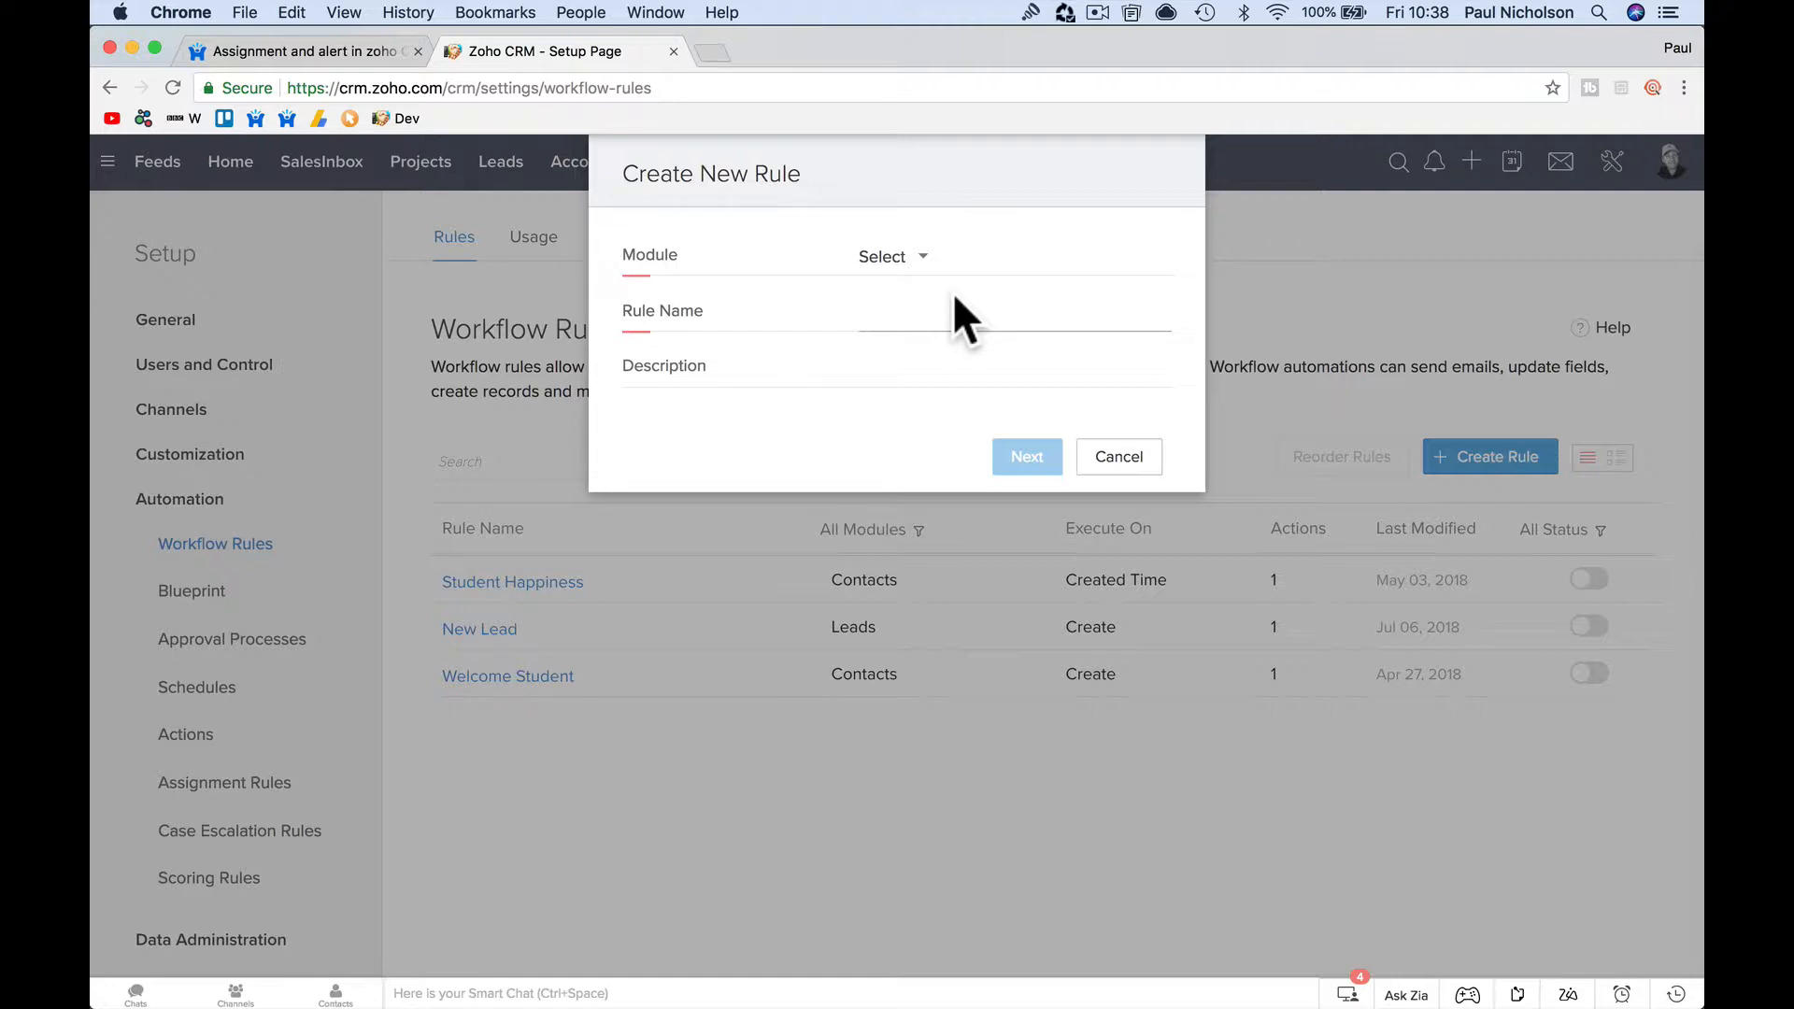
{"action": "left_click", "coordinate": [909, 258]}
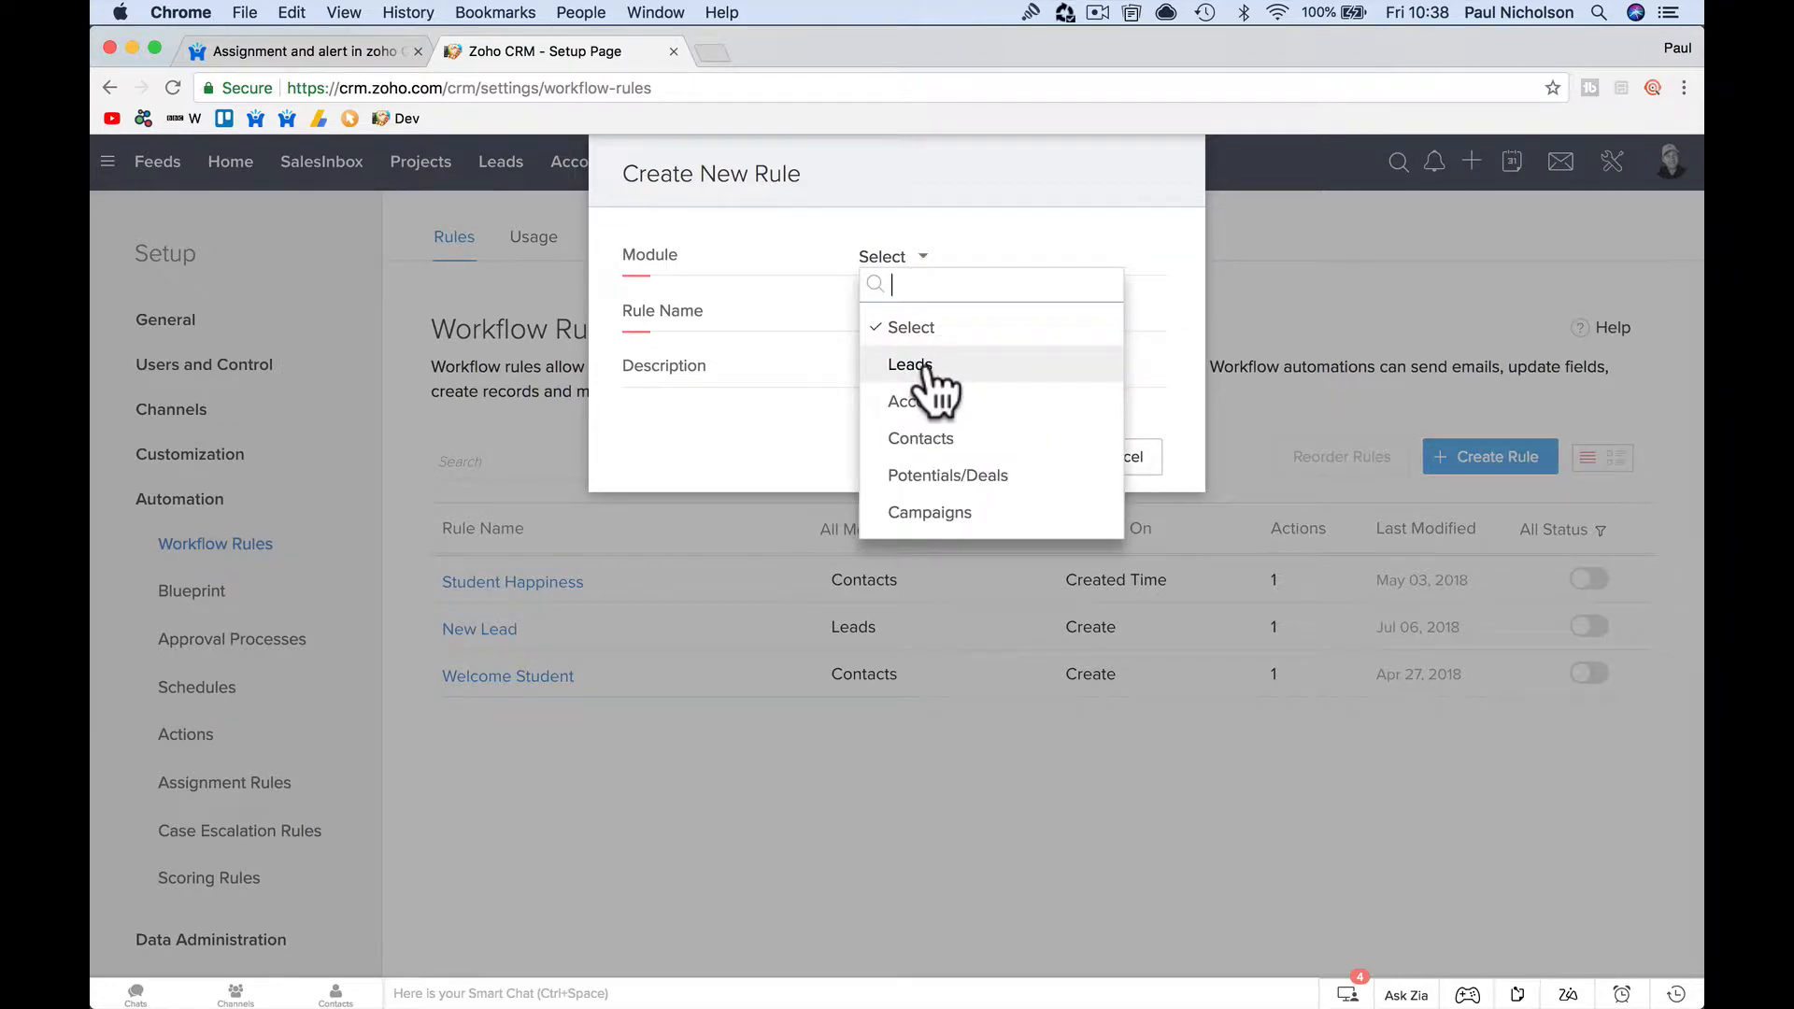
{"action": "left_click", "coordinate": [928, 367]}
{"action": "left_click", "coordinate": [918, 327]}
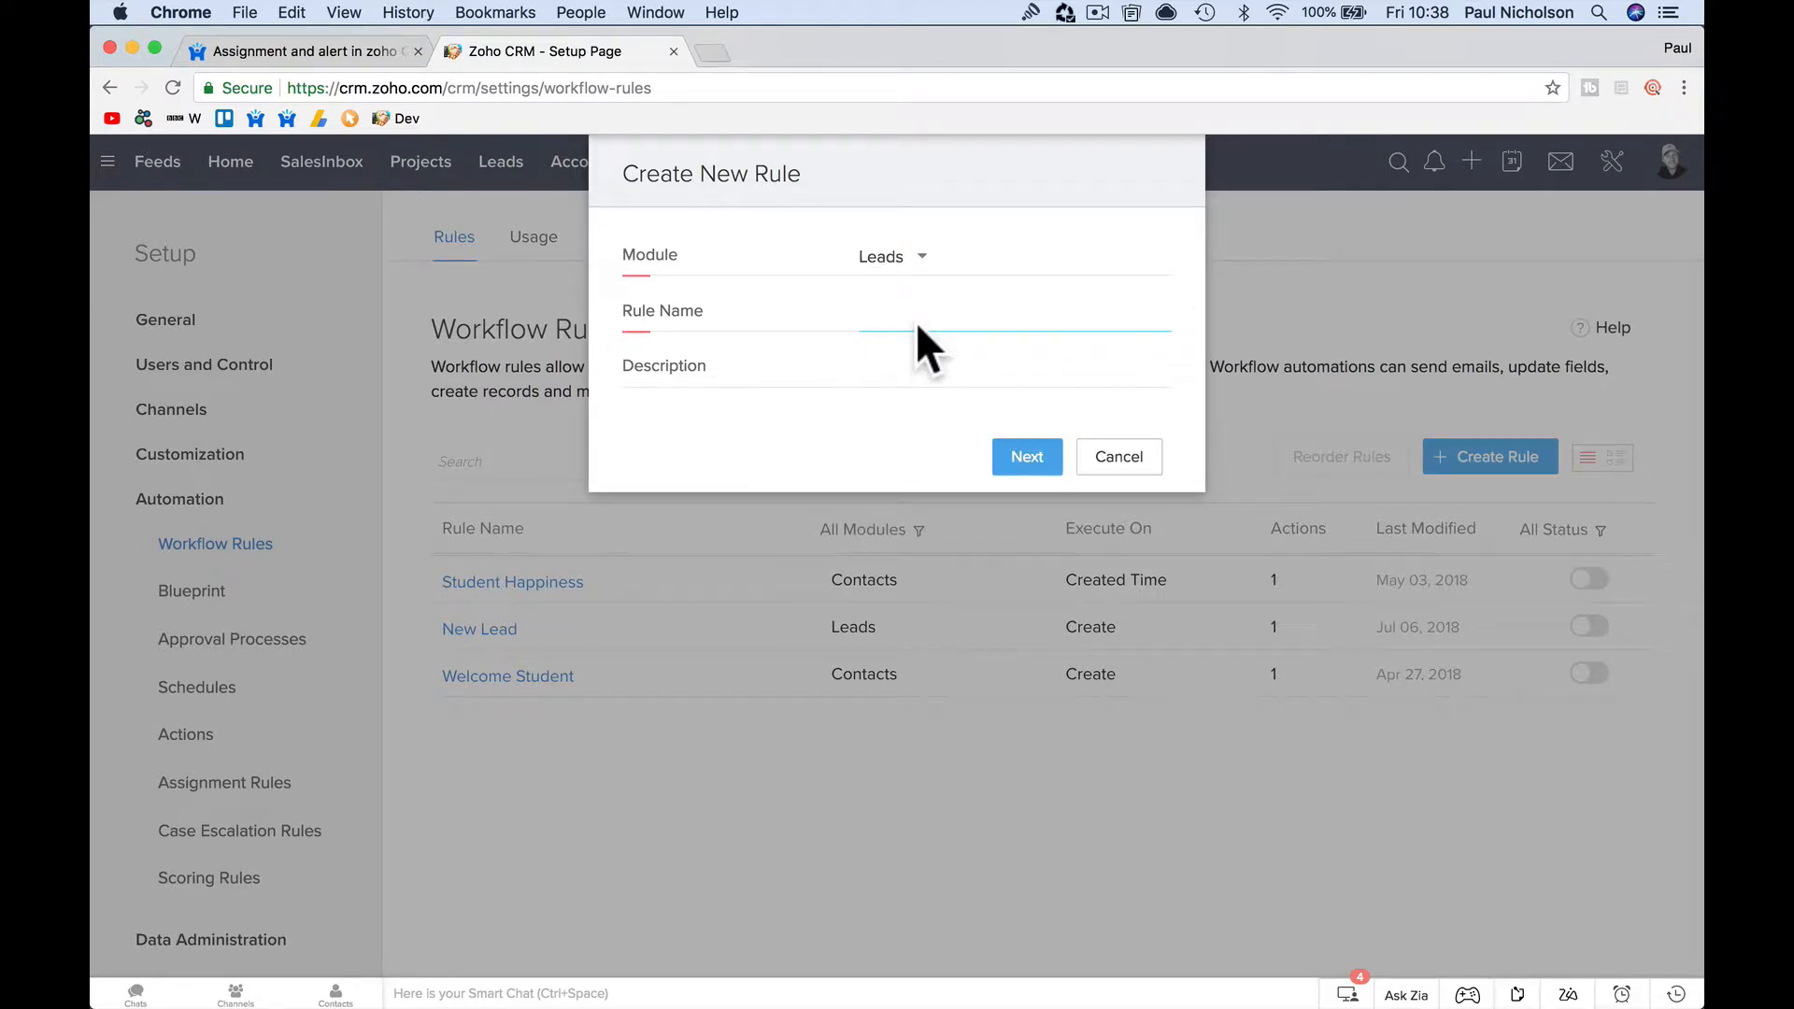
{"action": "type", "text": "New Lead Signup Task"}
{"action": "key", "text": "Tab"}
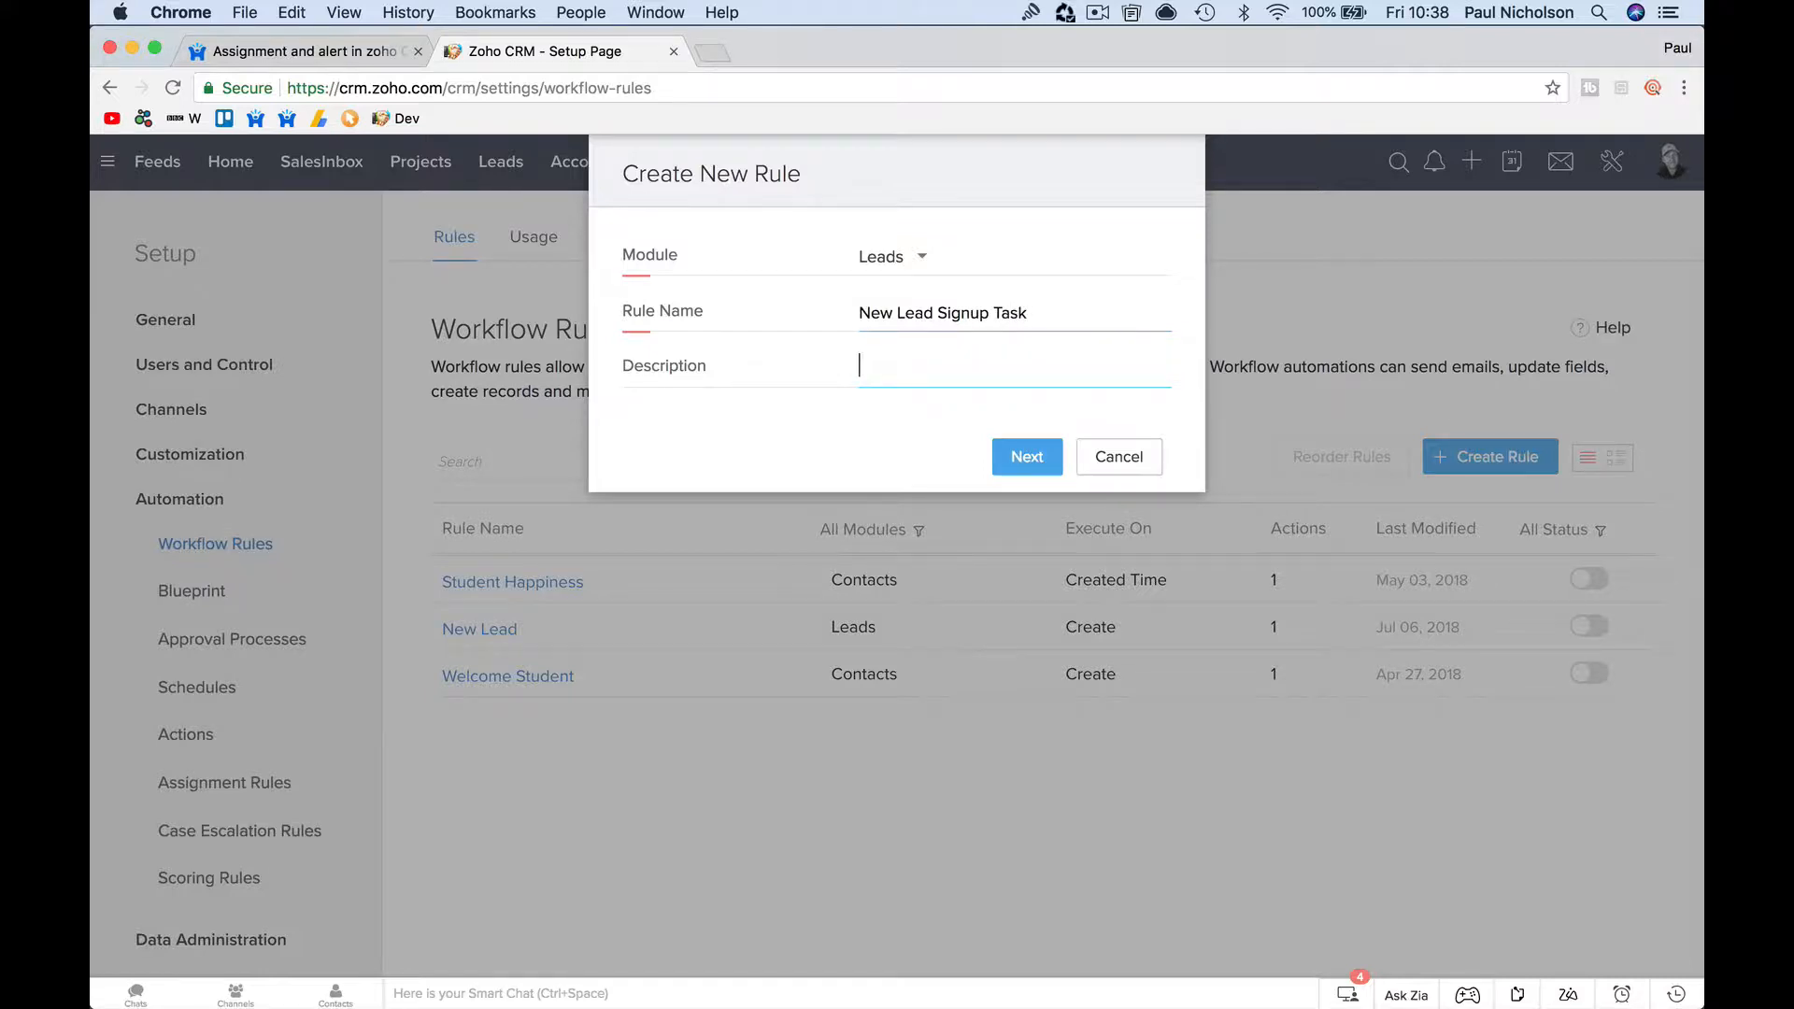
{"action": "type", "text": "Assign Task to New Lead"}
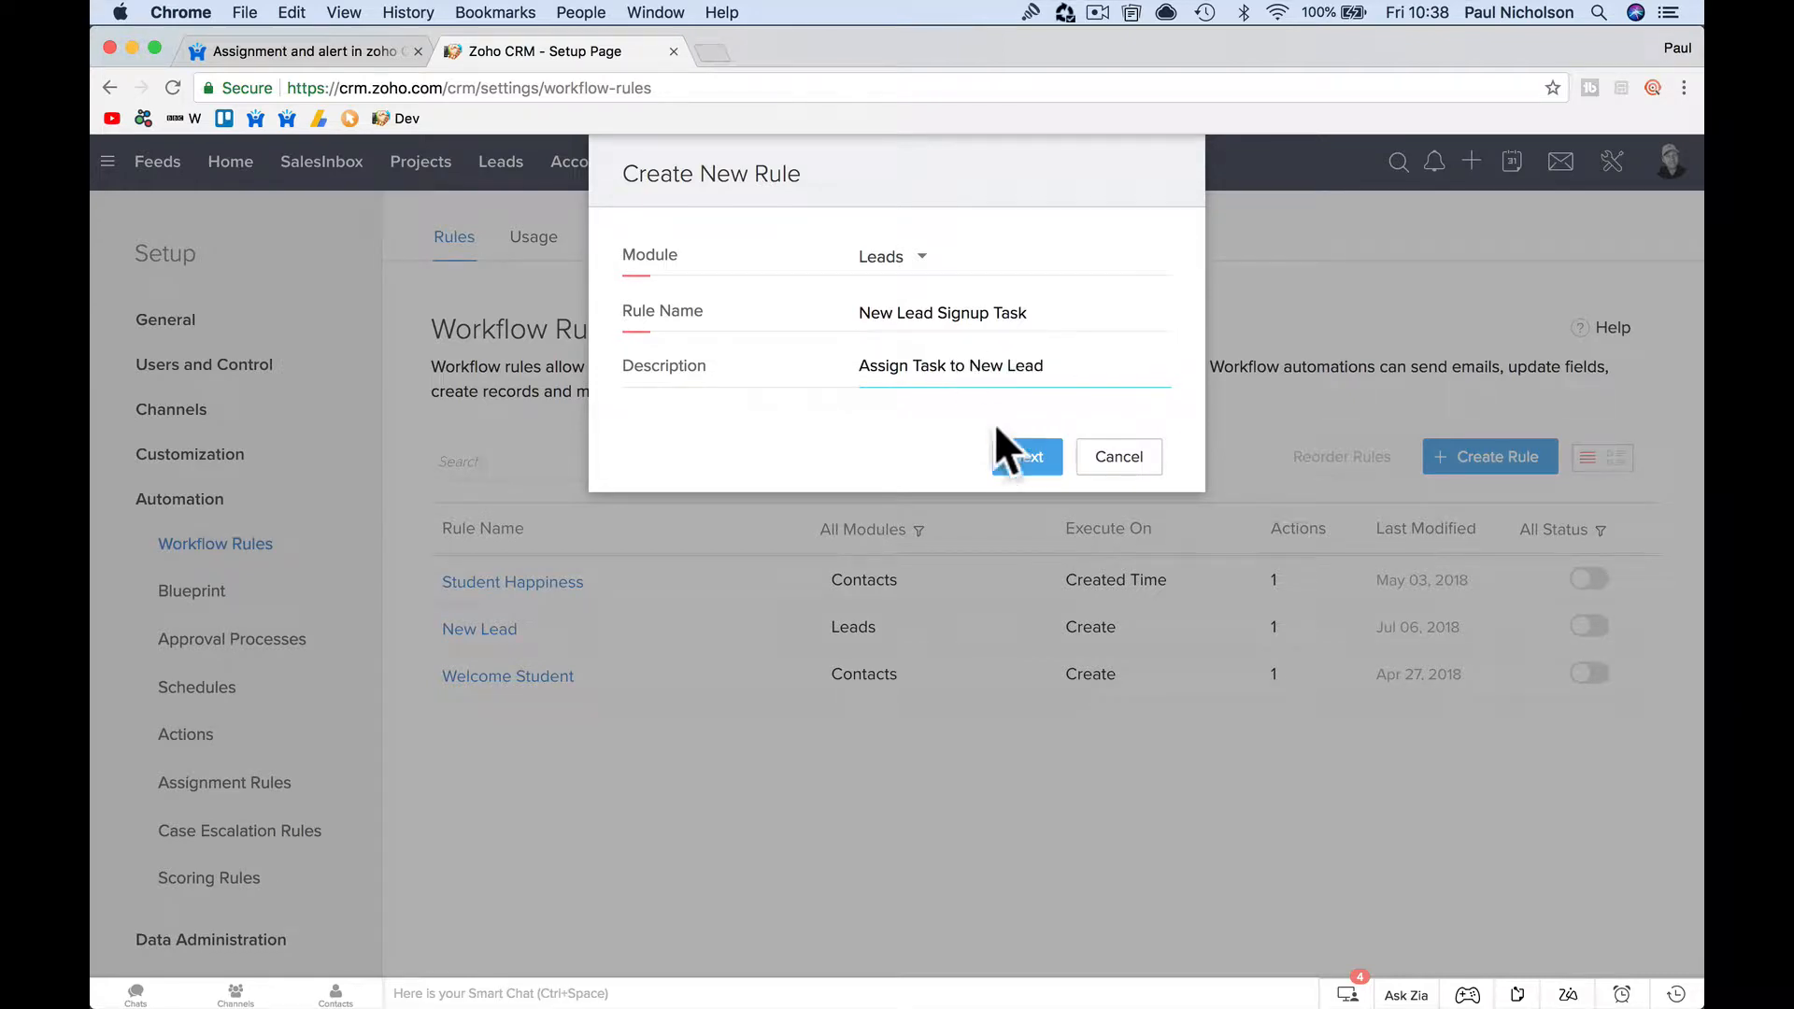
{"action": "left_click", "coordinate": [1009, 453]}
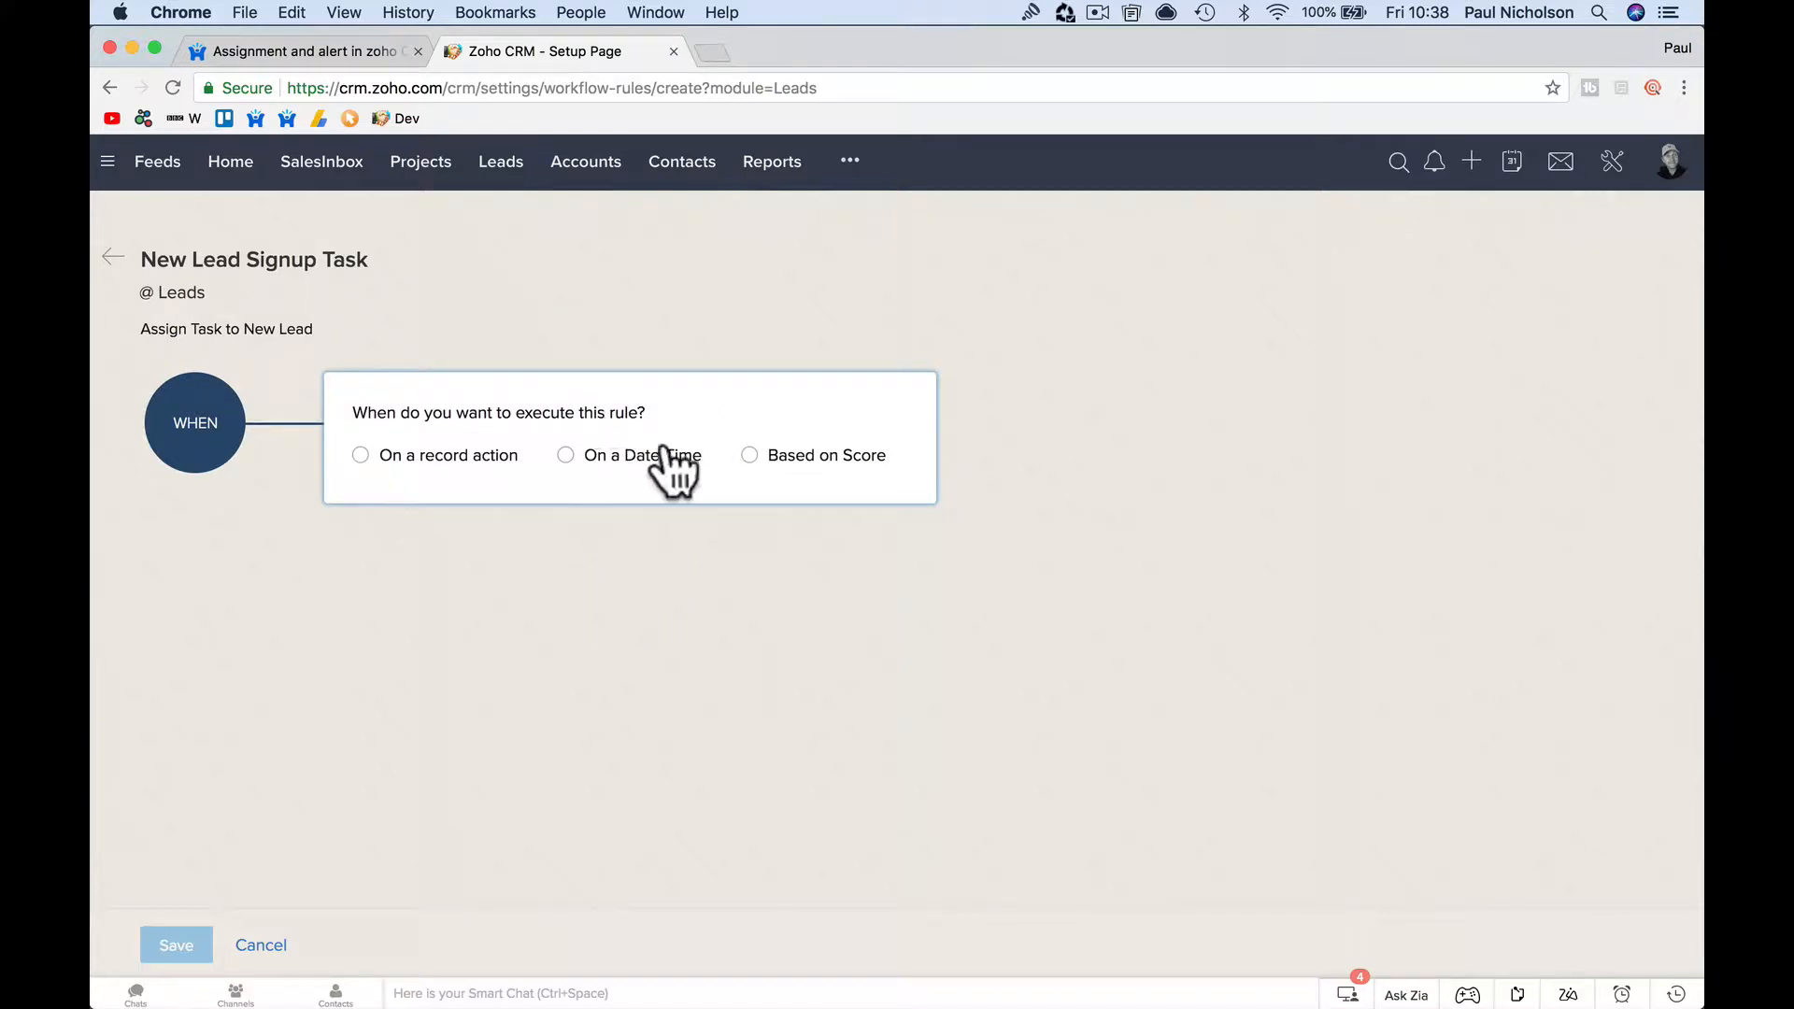
Set the rule to execute on a record action, whenever a lead is created
{"action": "left_click", "coordinate": [432, 456]}
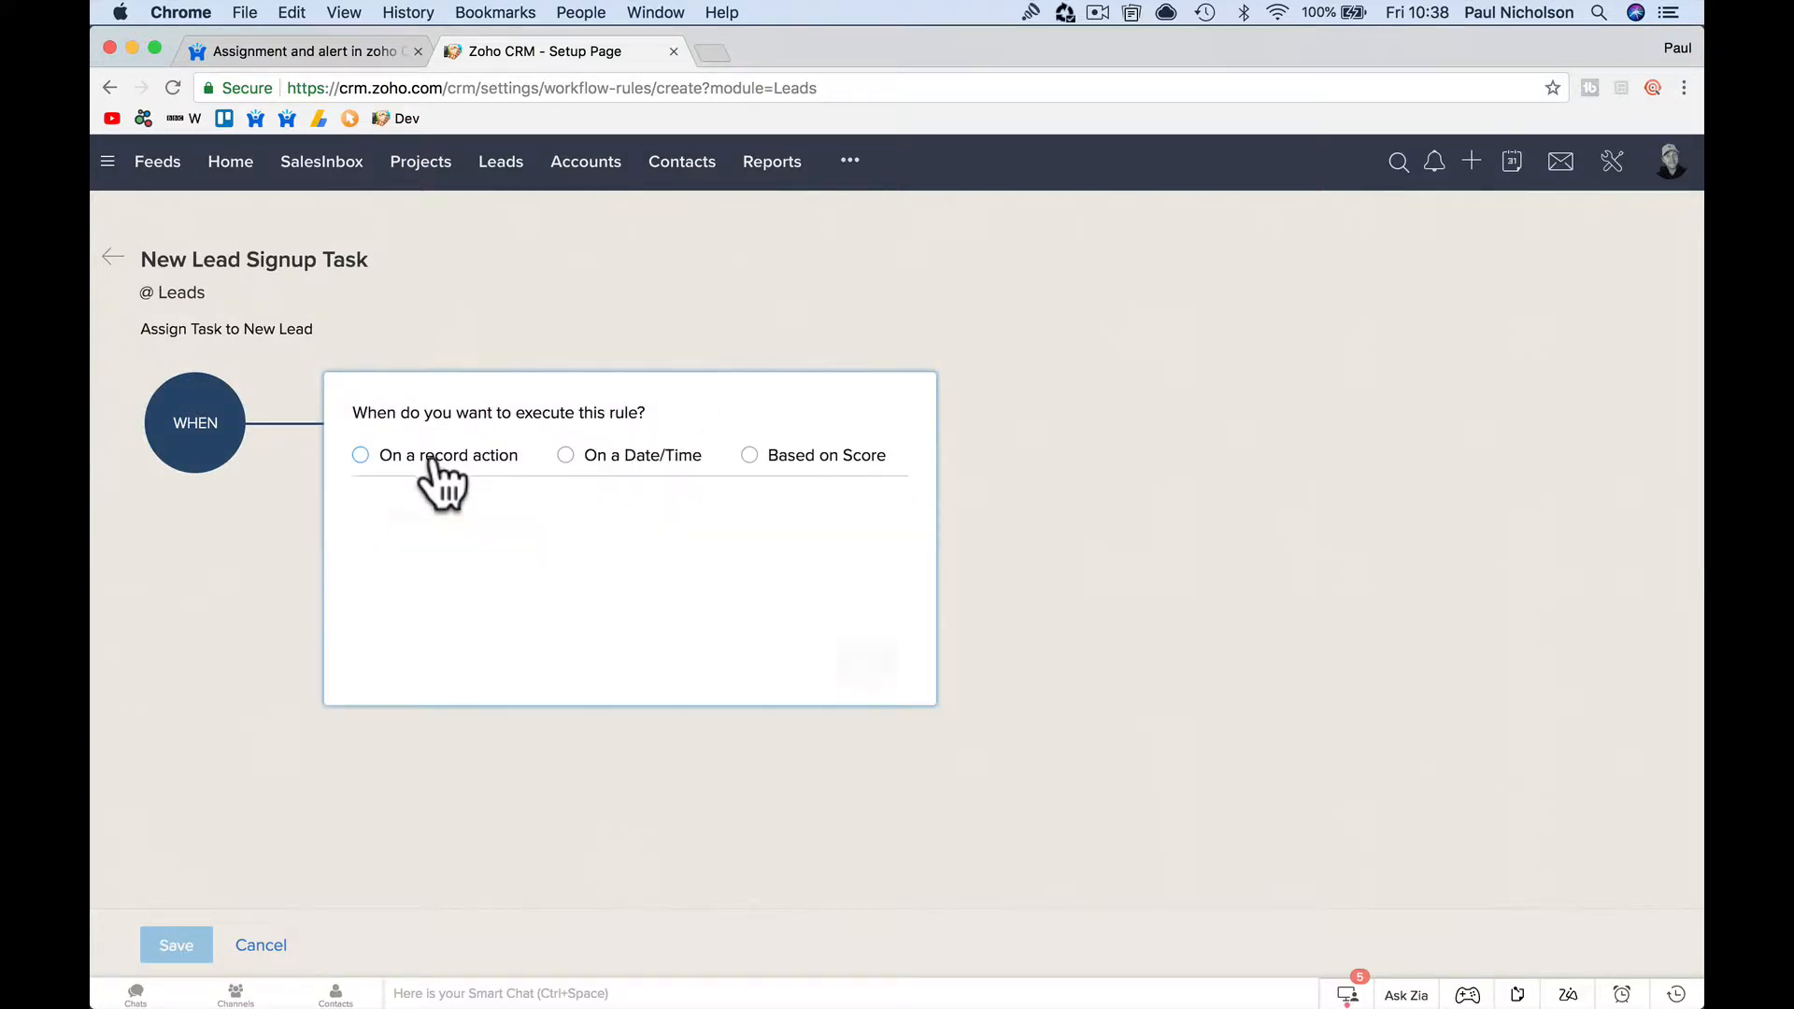
{"action": "left_click", "coordinate": [384, 507]}
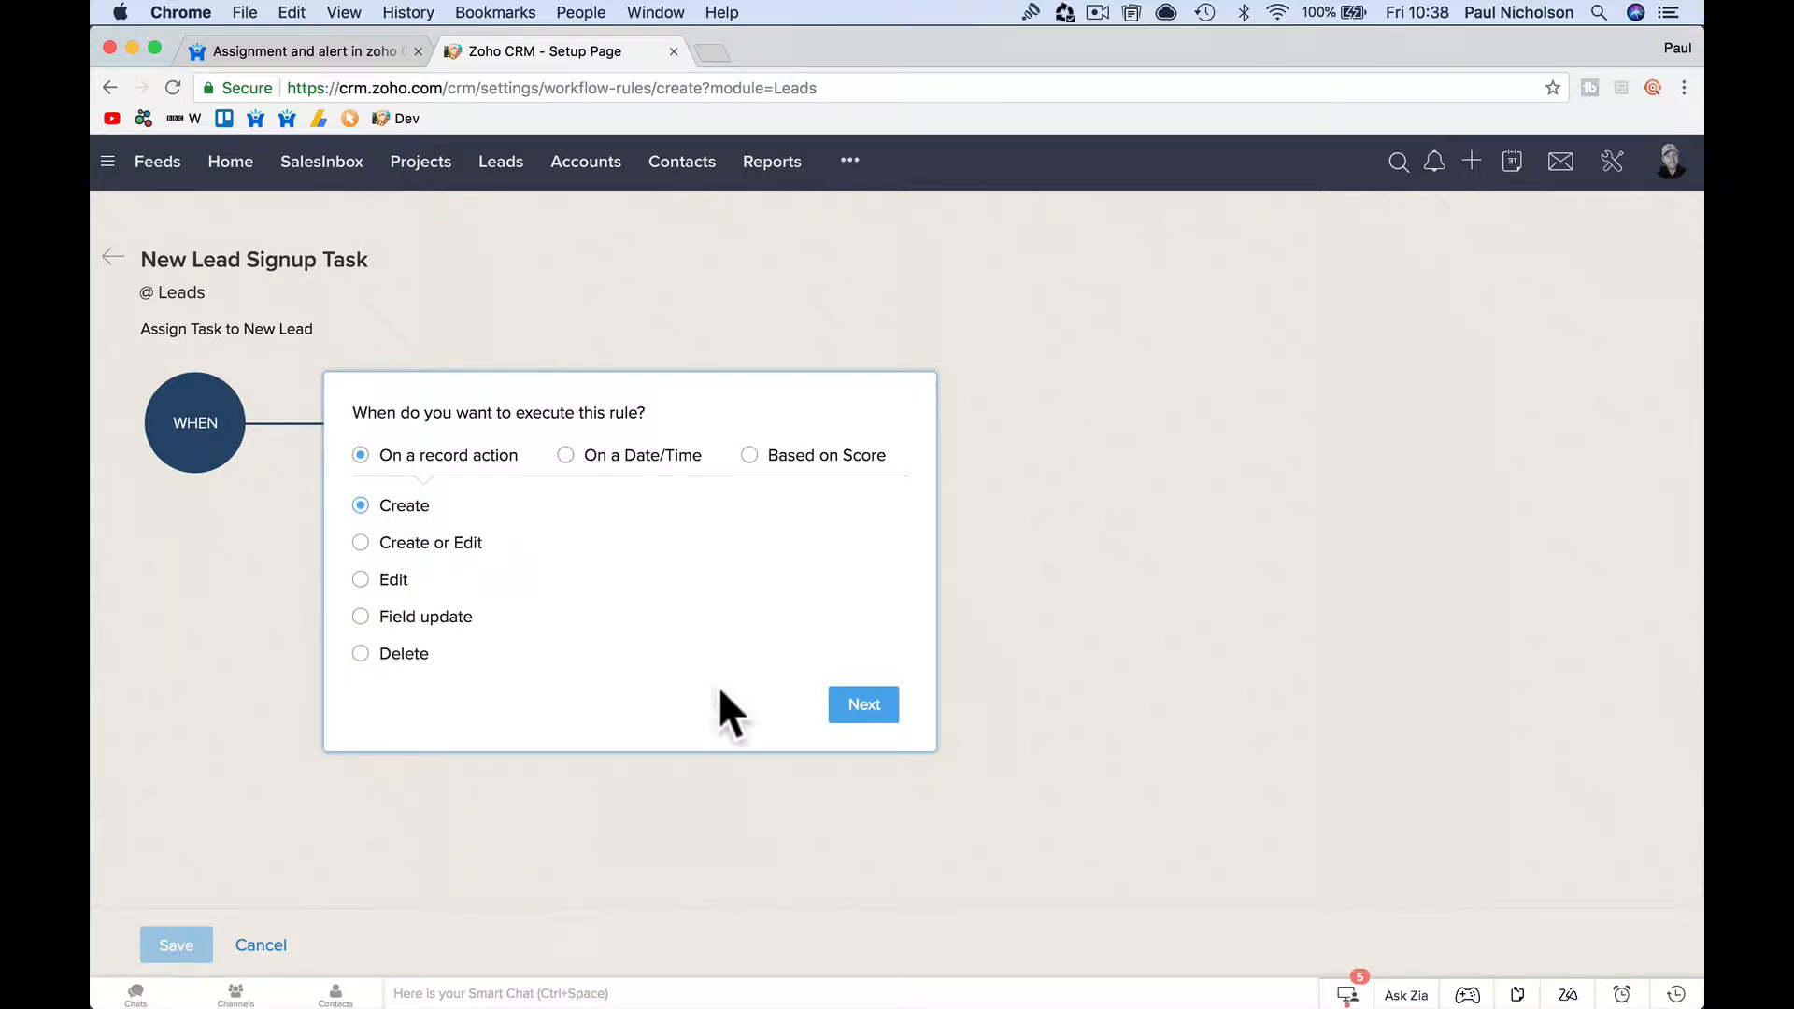
{"action": "left_click", "coordinate": [846, 707]}
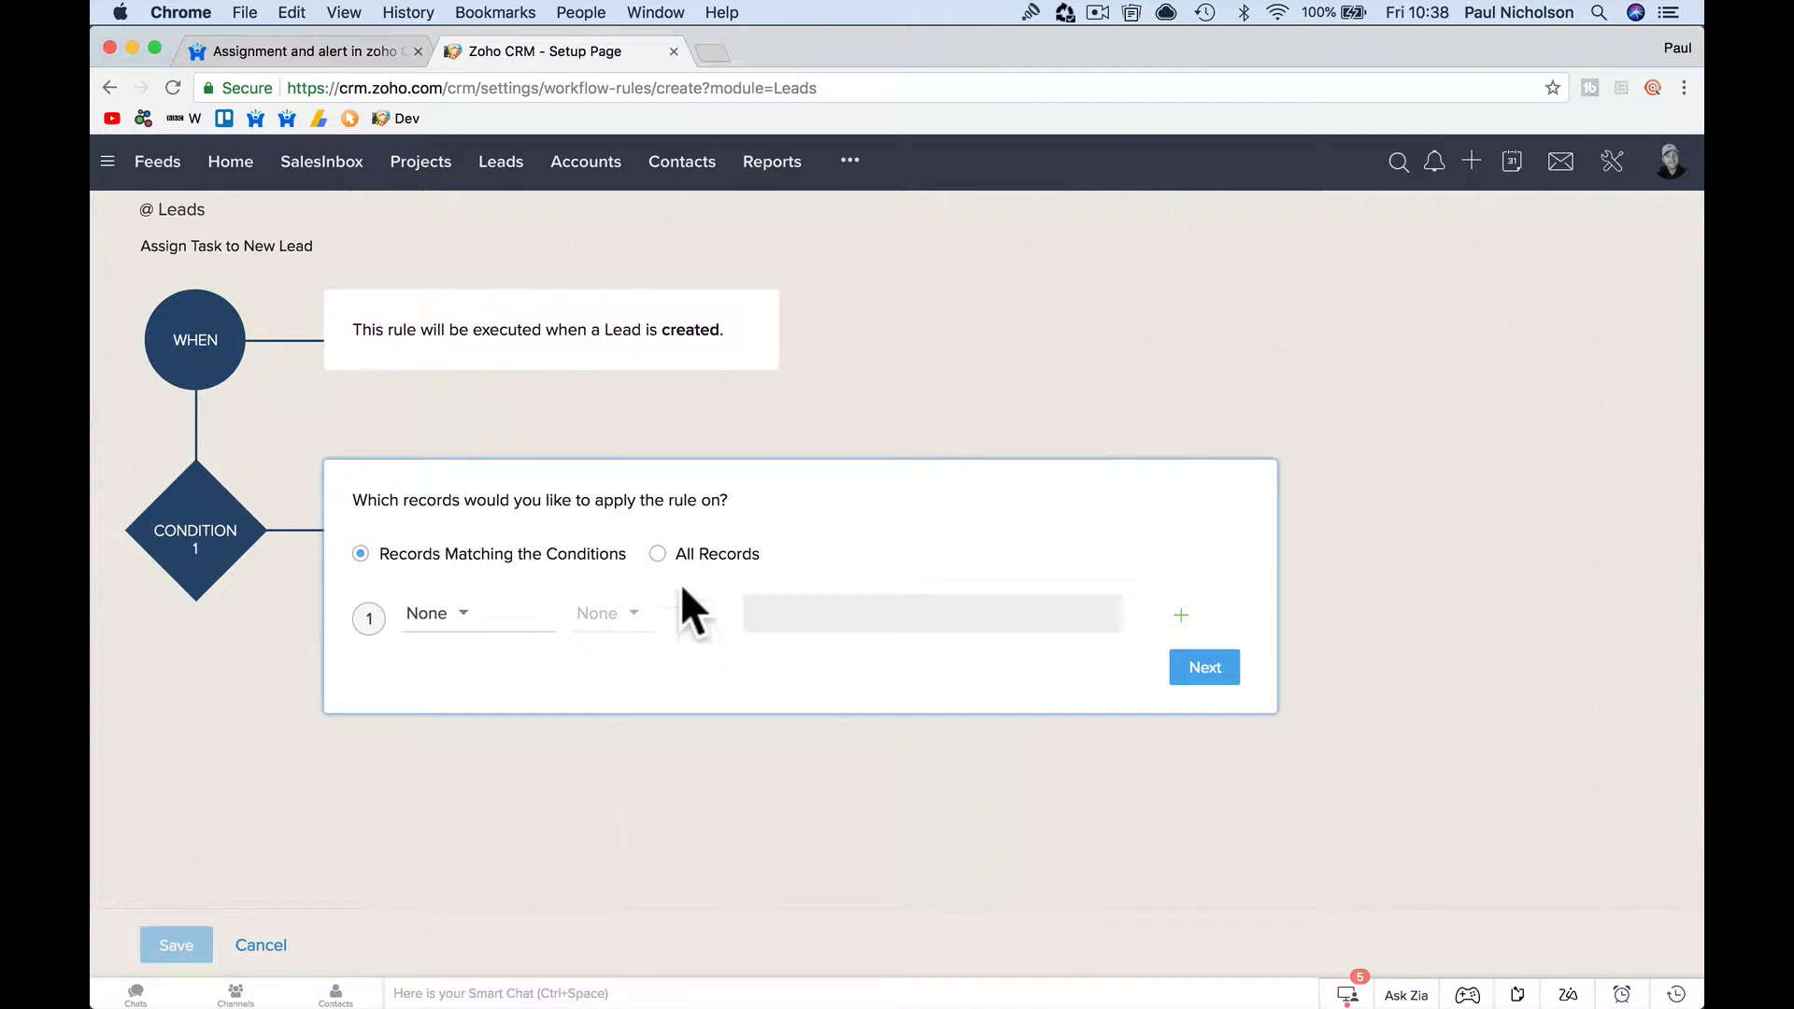
Try a condition that limits the rule to leads whose tag is Zoho ONE Interested
{"action": "left_click", "coordinate": [472, 617]}
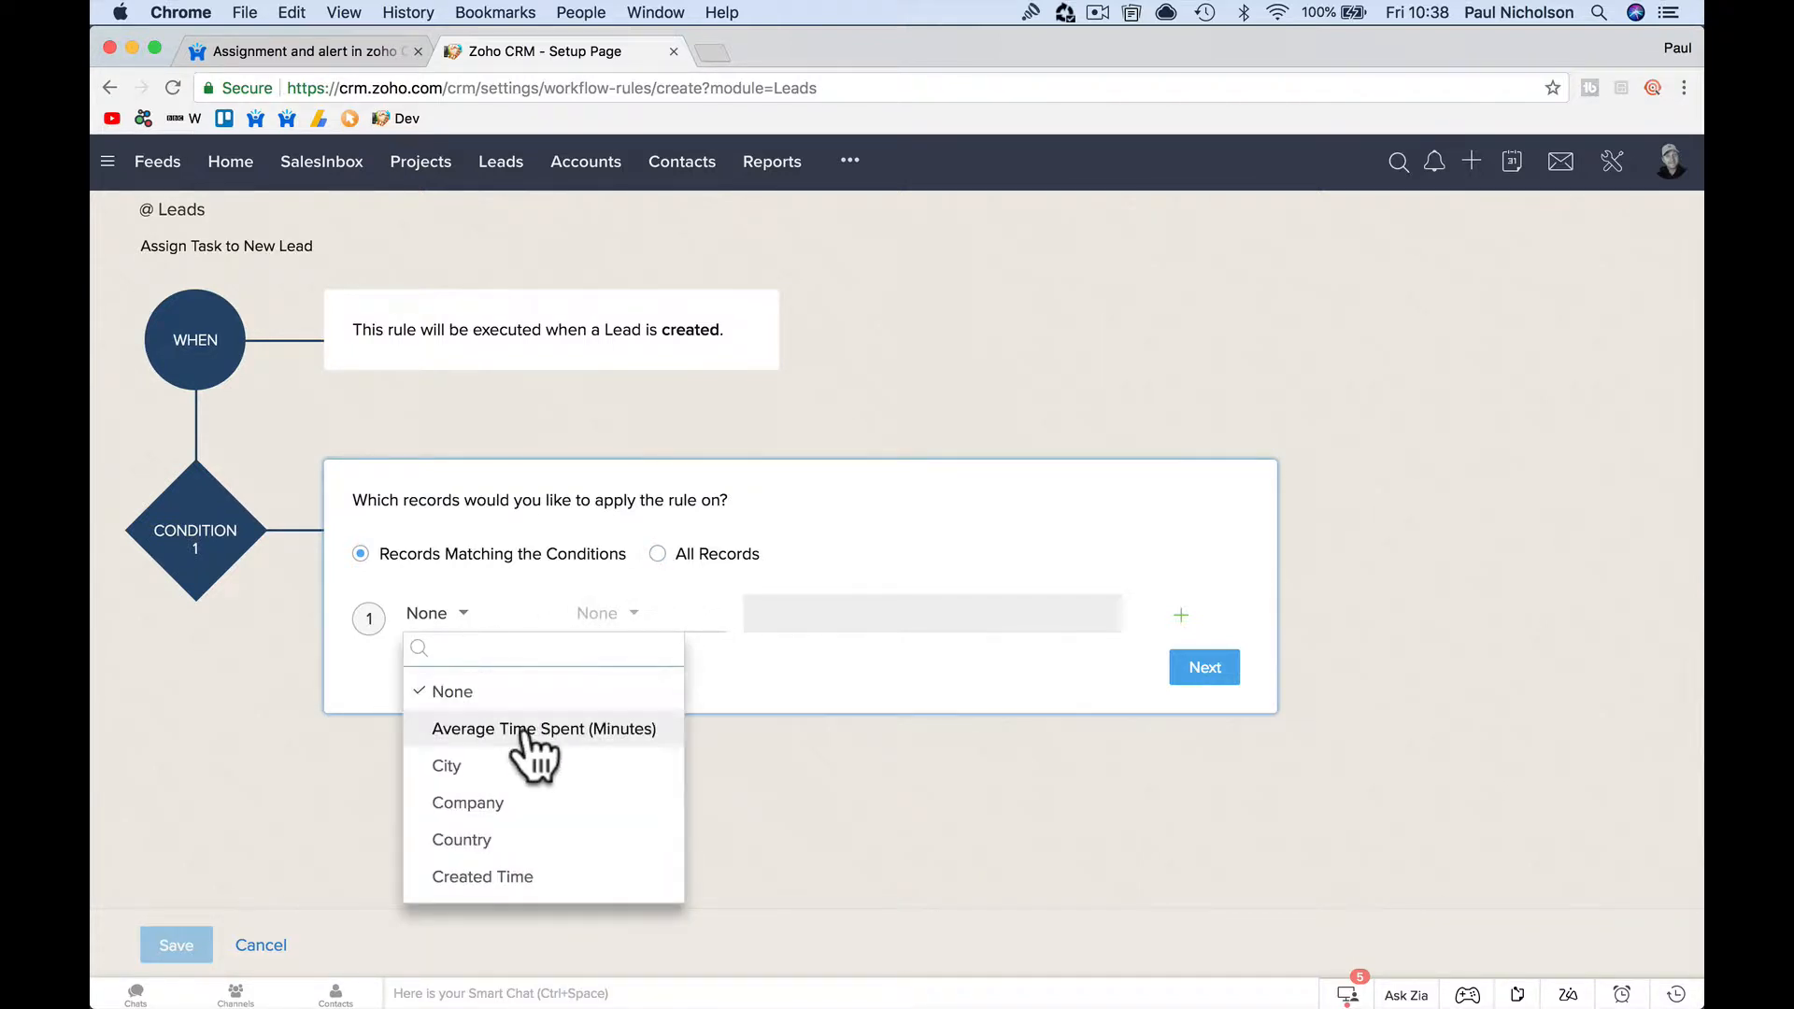
{"action": "scroll", "coordinate": [533, 748], "scroll_direction": "down", "scroll_amount": 10}
{"action": "scroll", "coordinate": [528, 743], "scroll_direction": "down", "scroll_amount": 8}
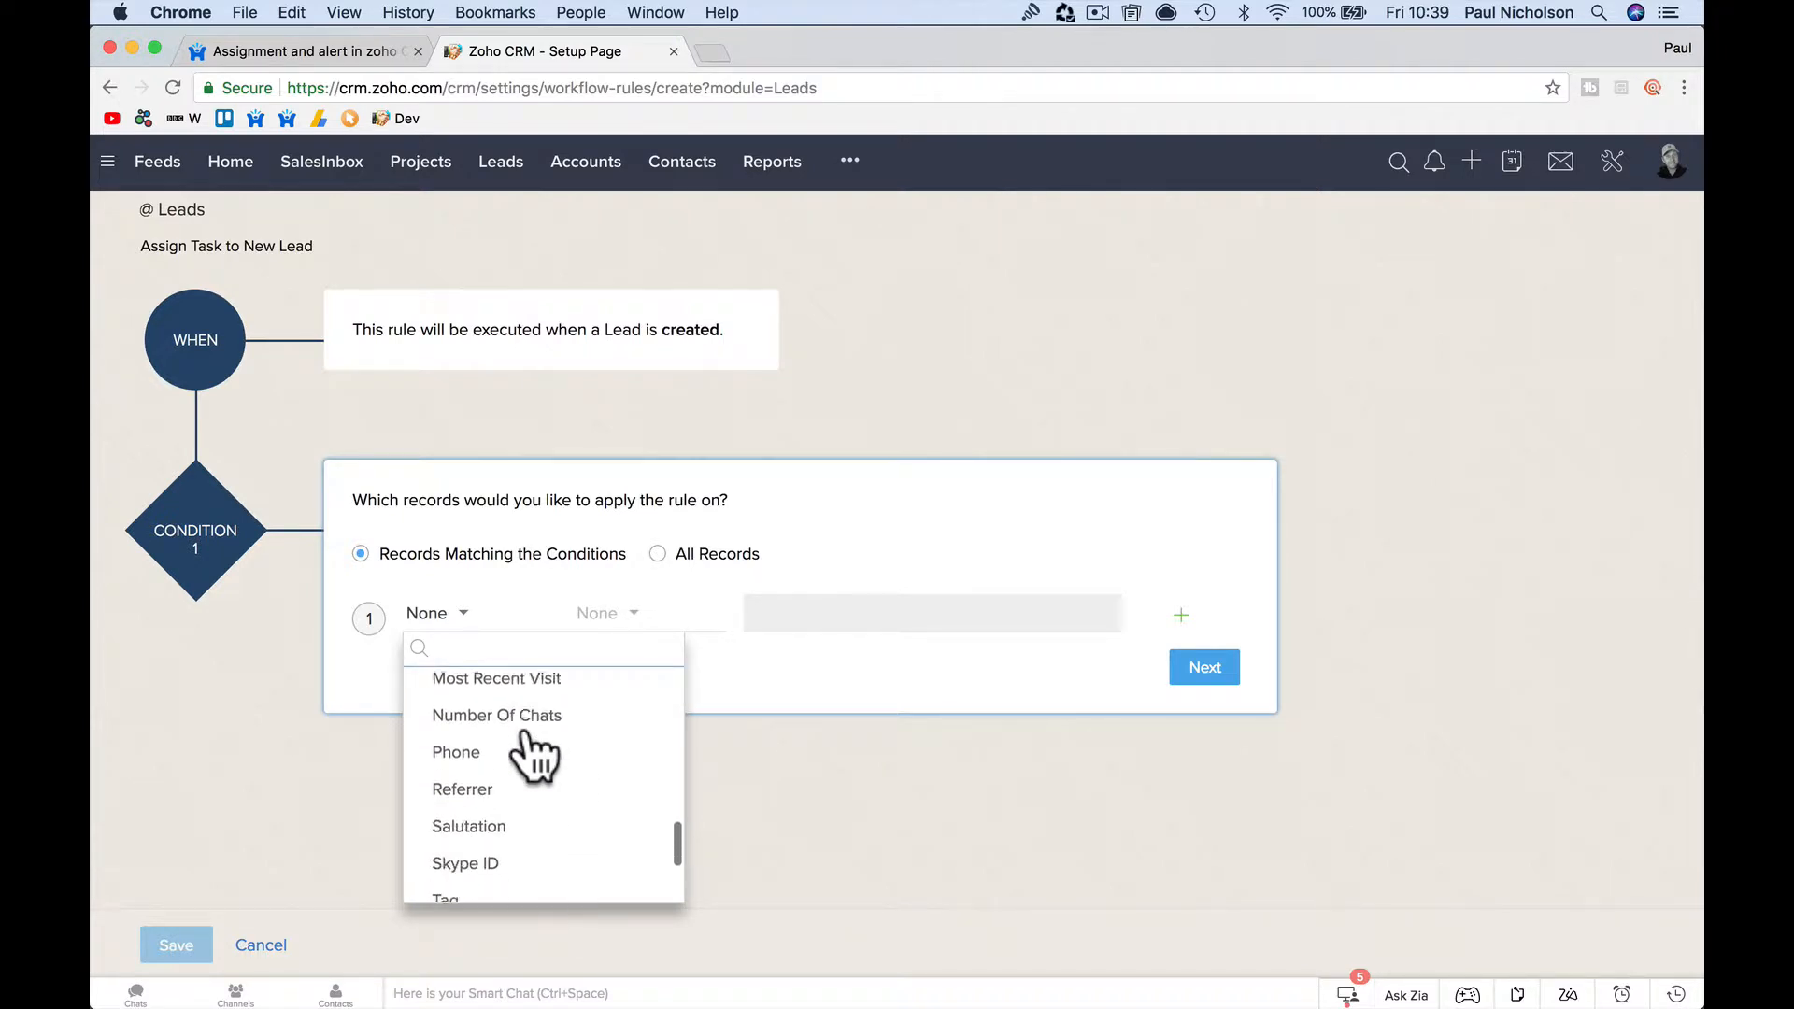
{"action": "left_click", "coordinate": [519, 738]}
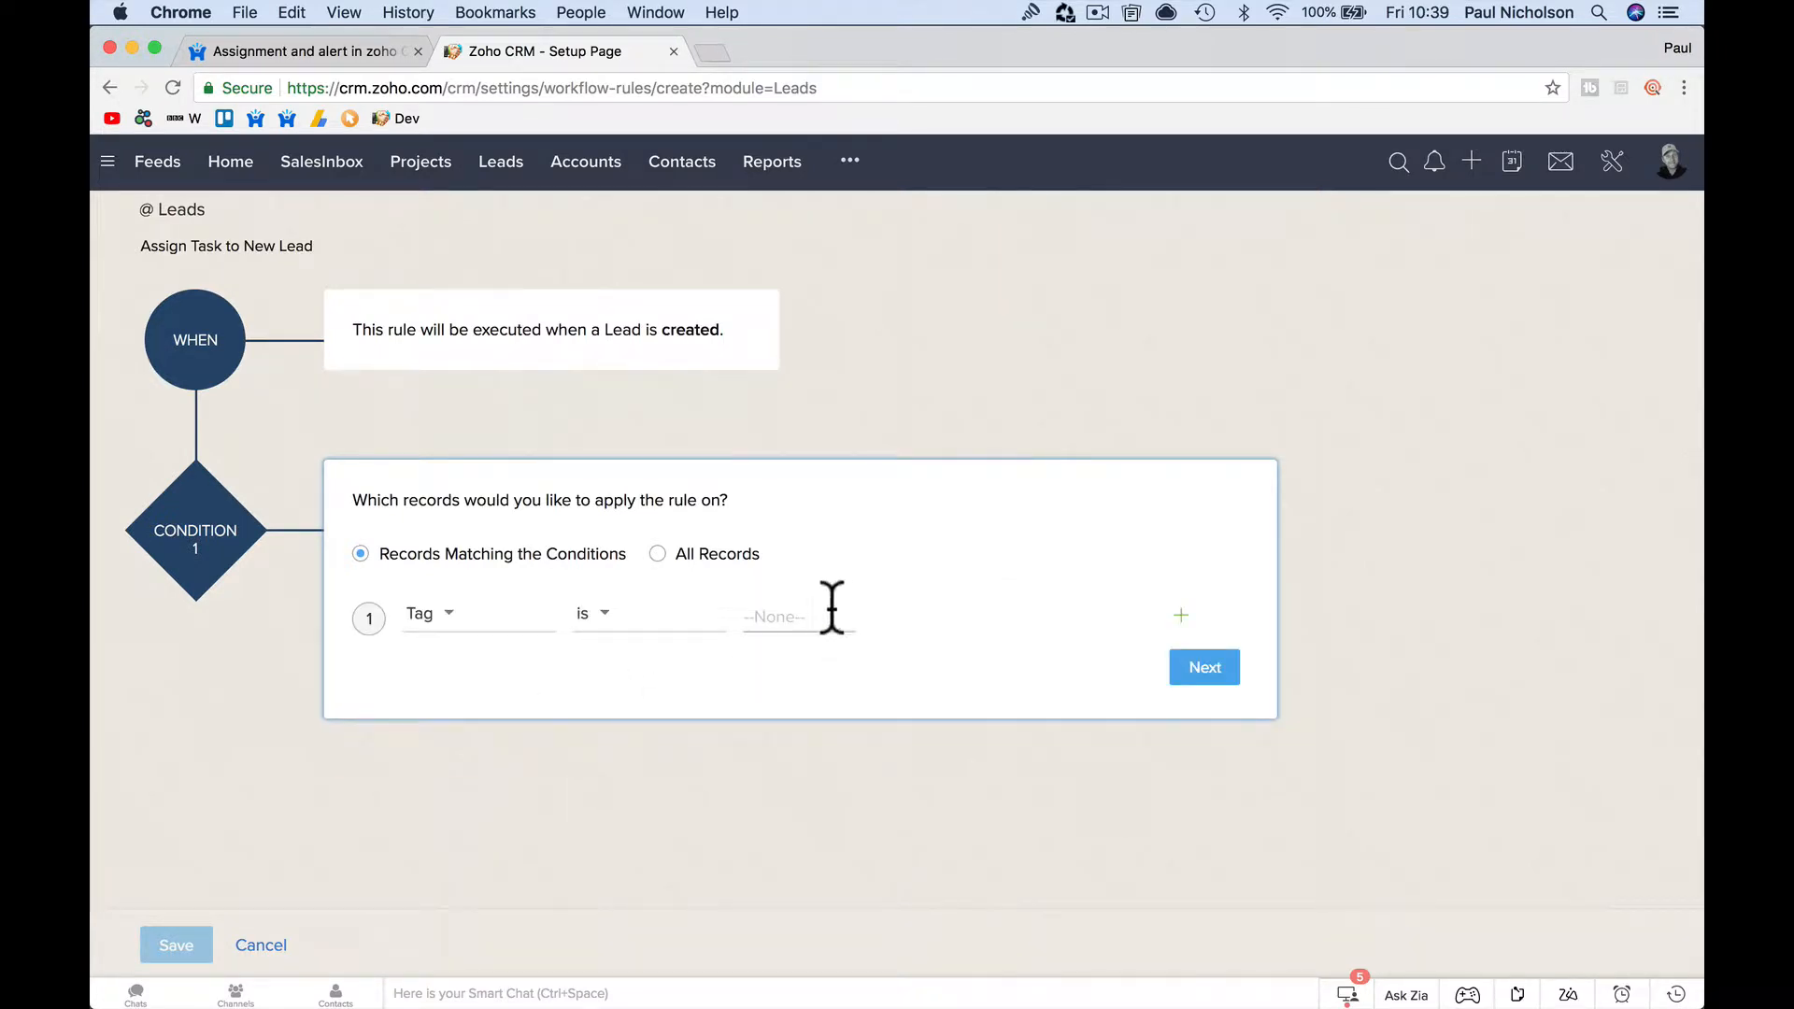
{"action": "left_click", "coordinate": [760, 618]}
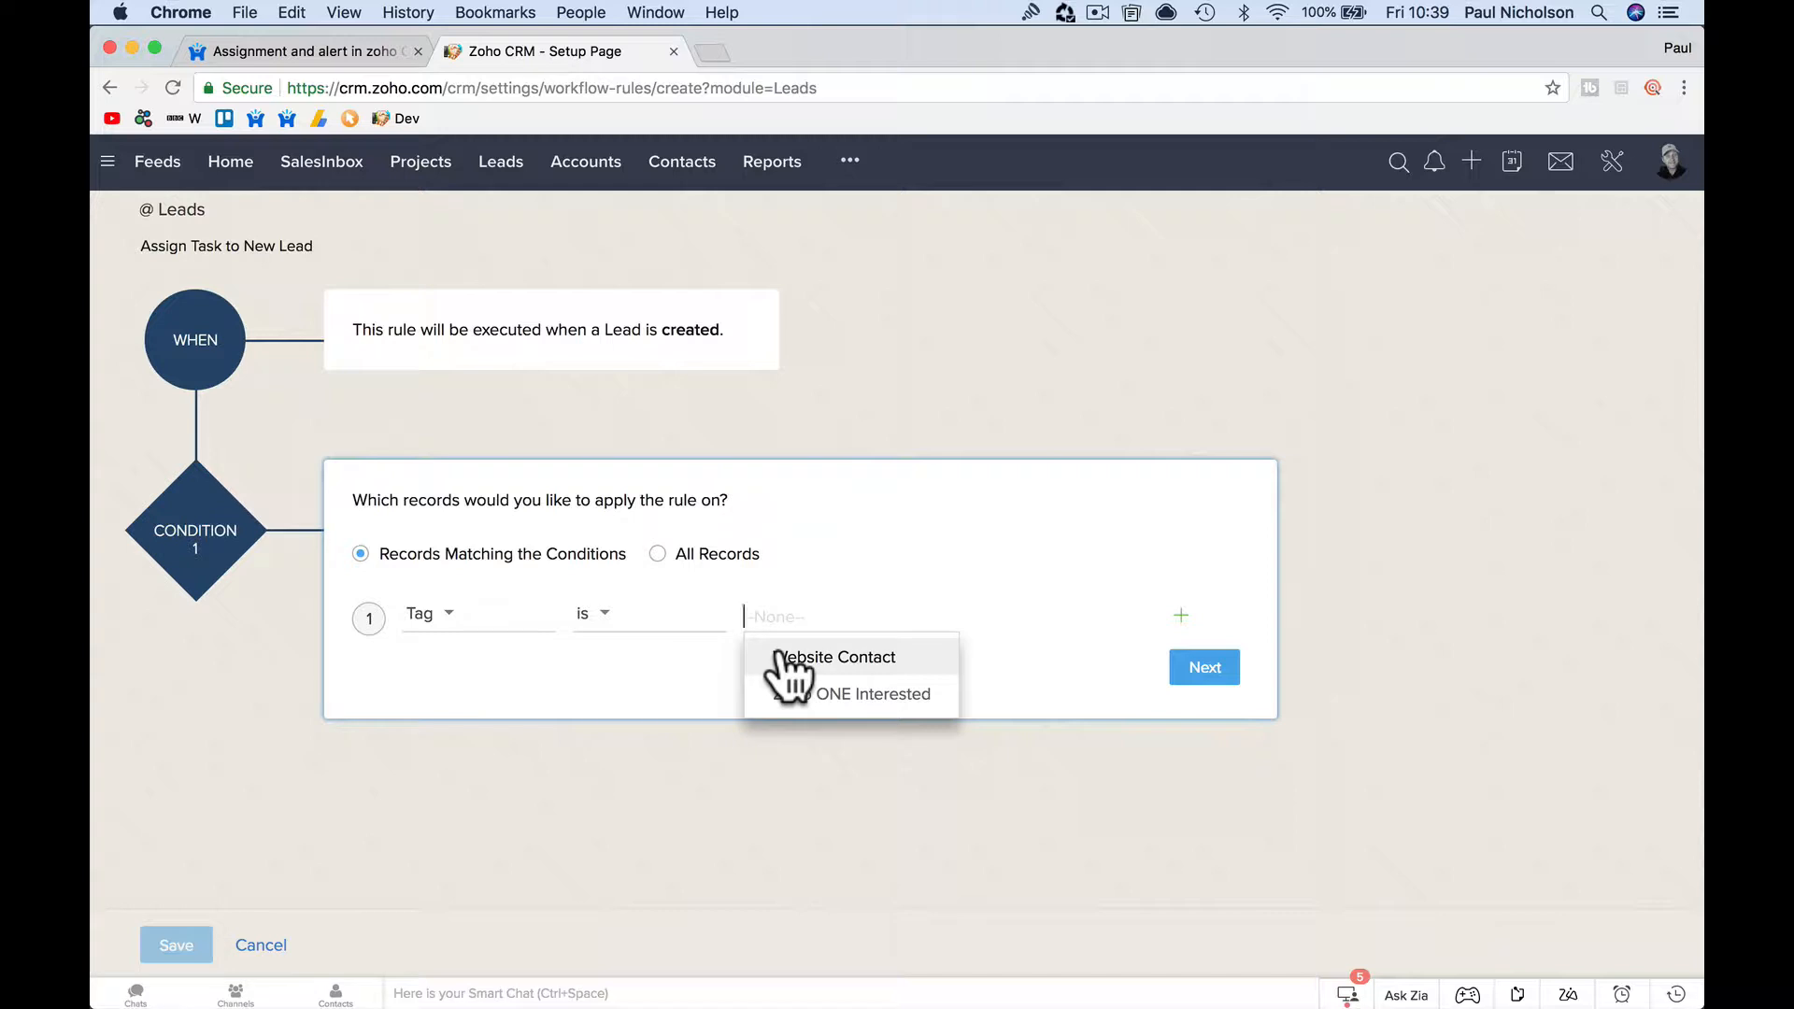
{"action": "left_click", "coordinate": [841, 696]}
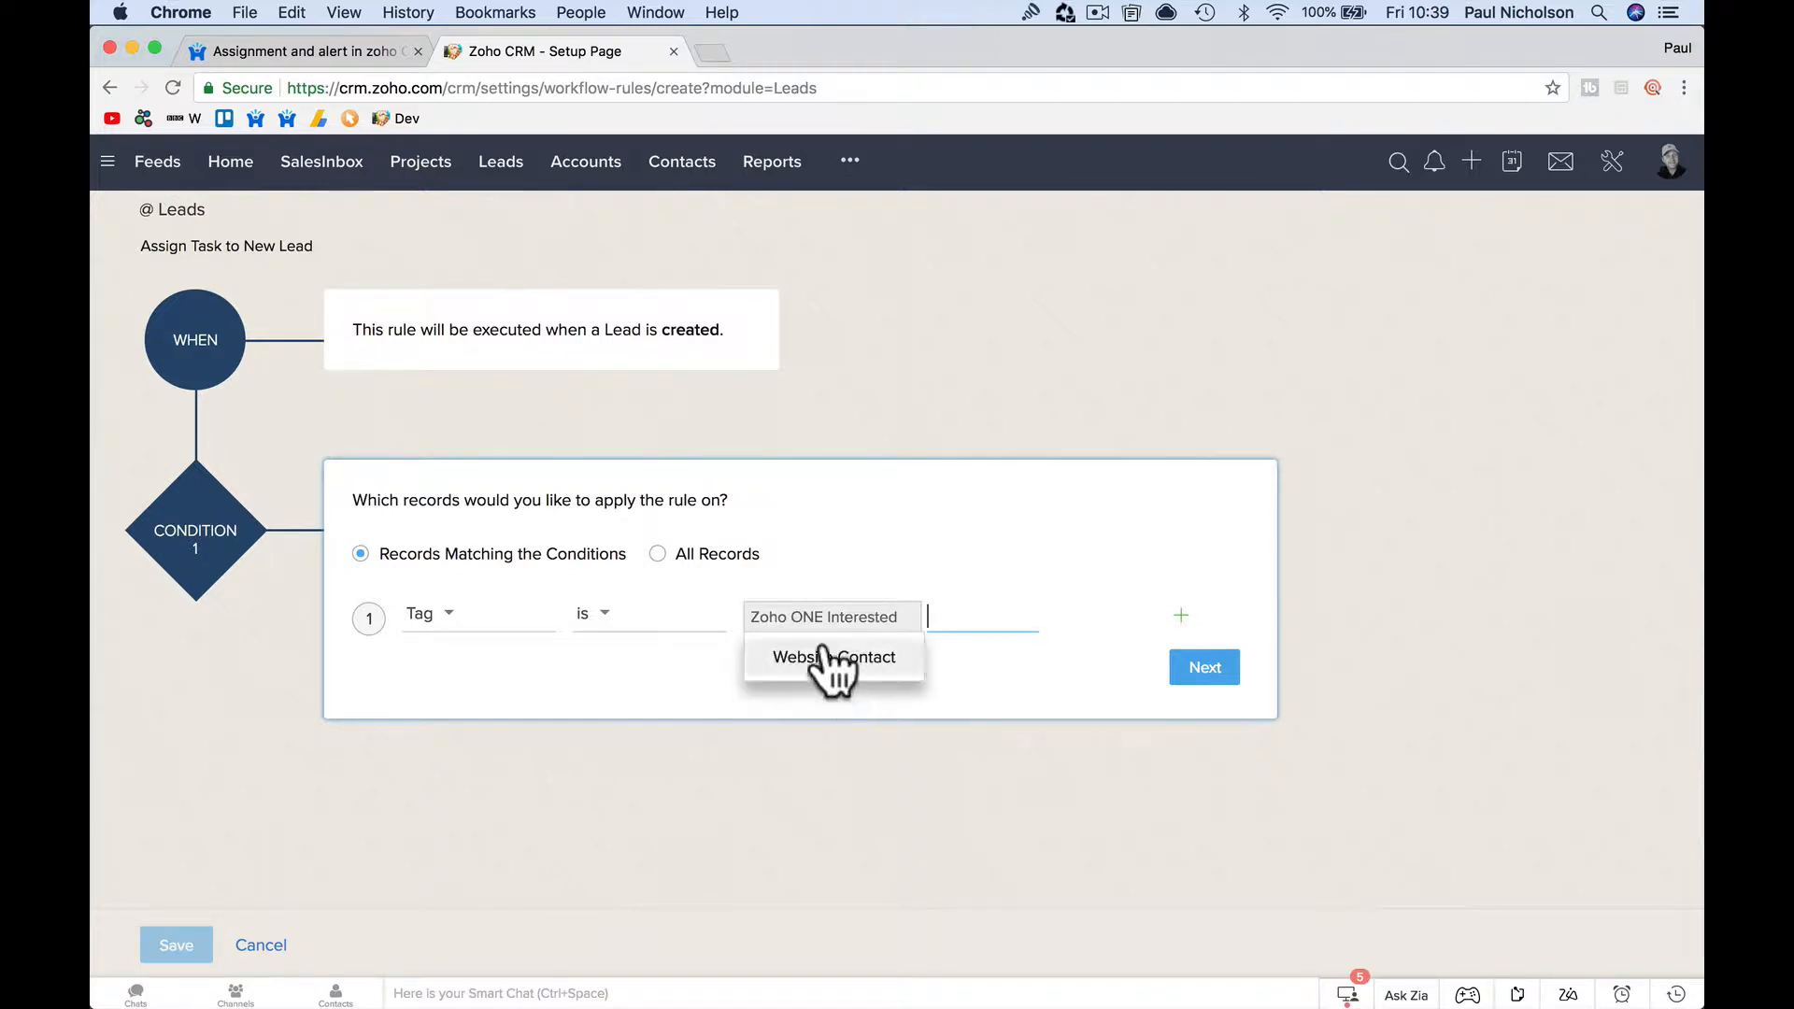
{"action": "left_click", "coordinate": [824, 657]}
{"action": "left_click", "coordinate": [879, 609]}
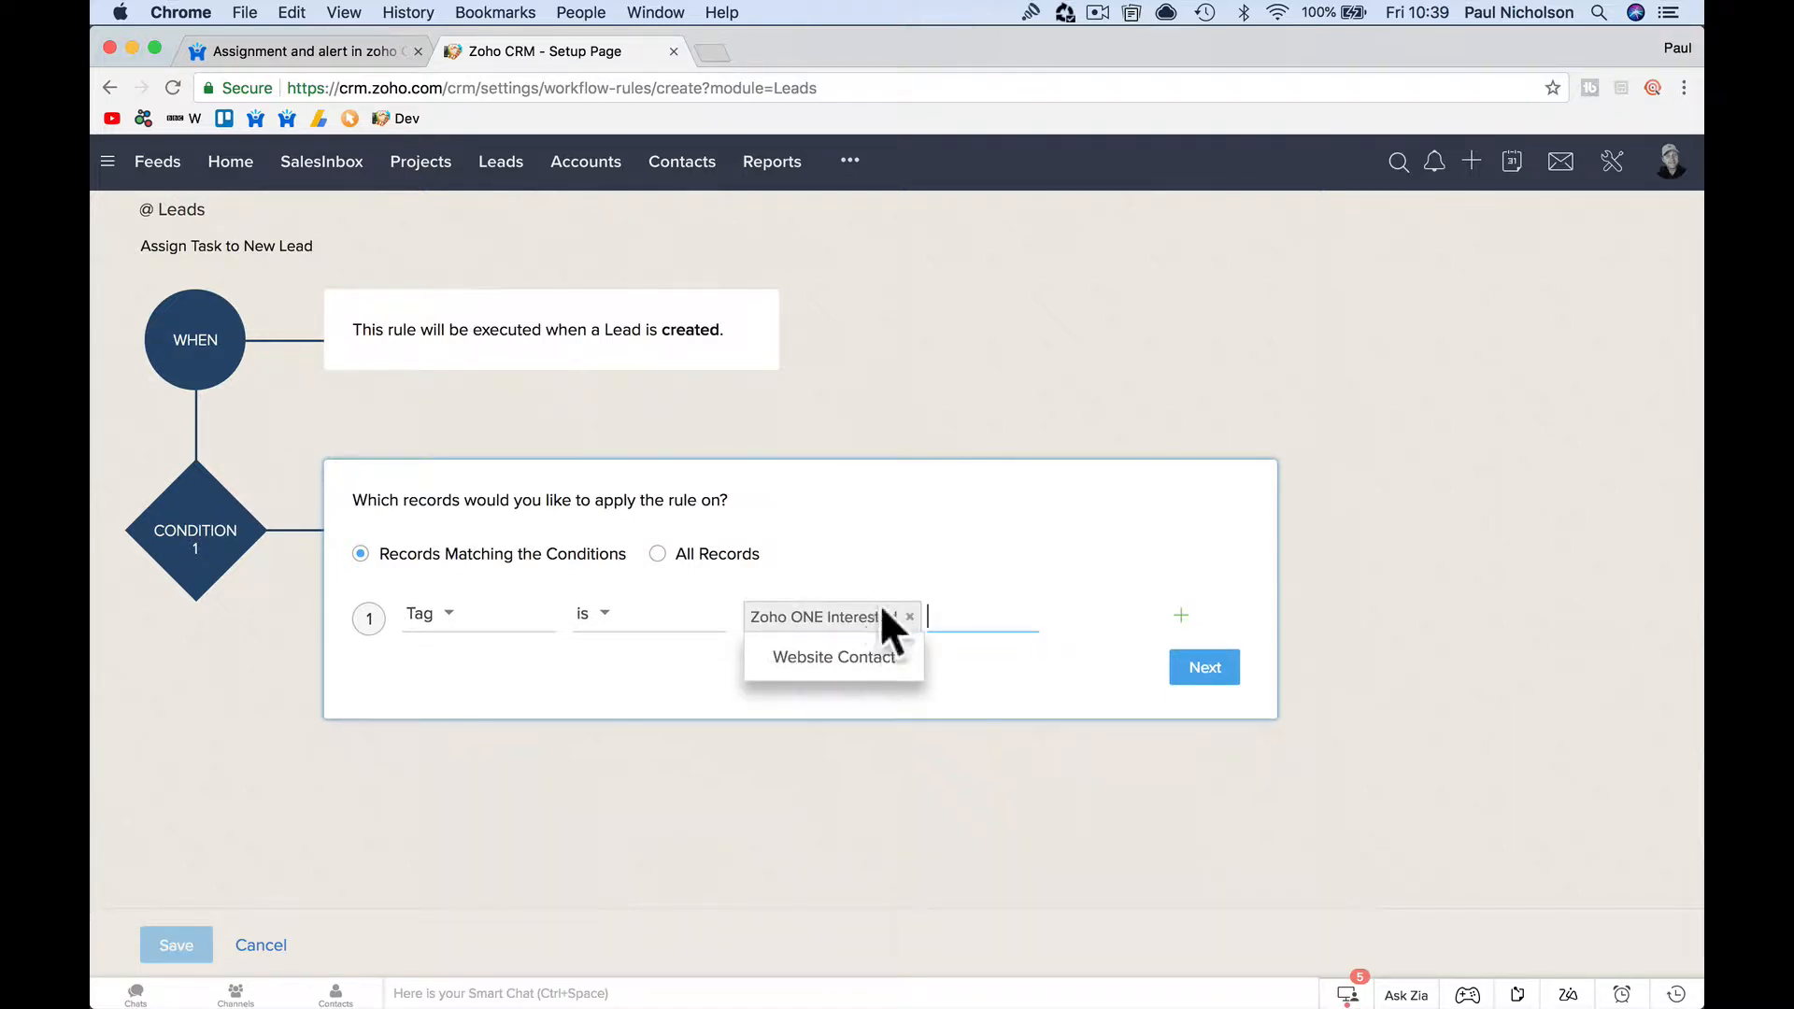
{"action": "left_click", "coordinate": [907, 617]}
Apply the rule to all records and start a new task as its instant action
{"action": "left_click", "coordinate": [716, 563]}
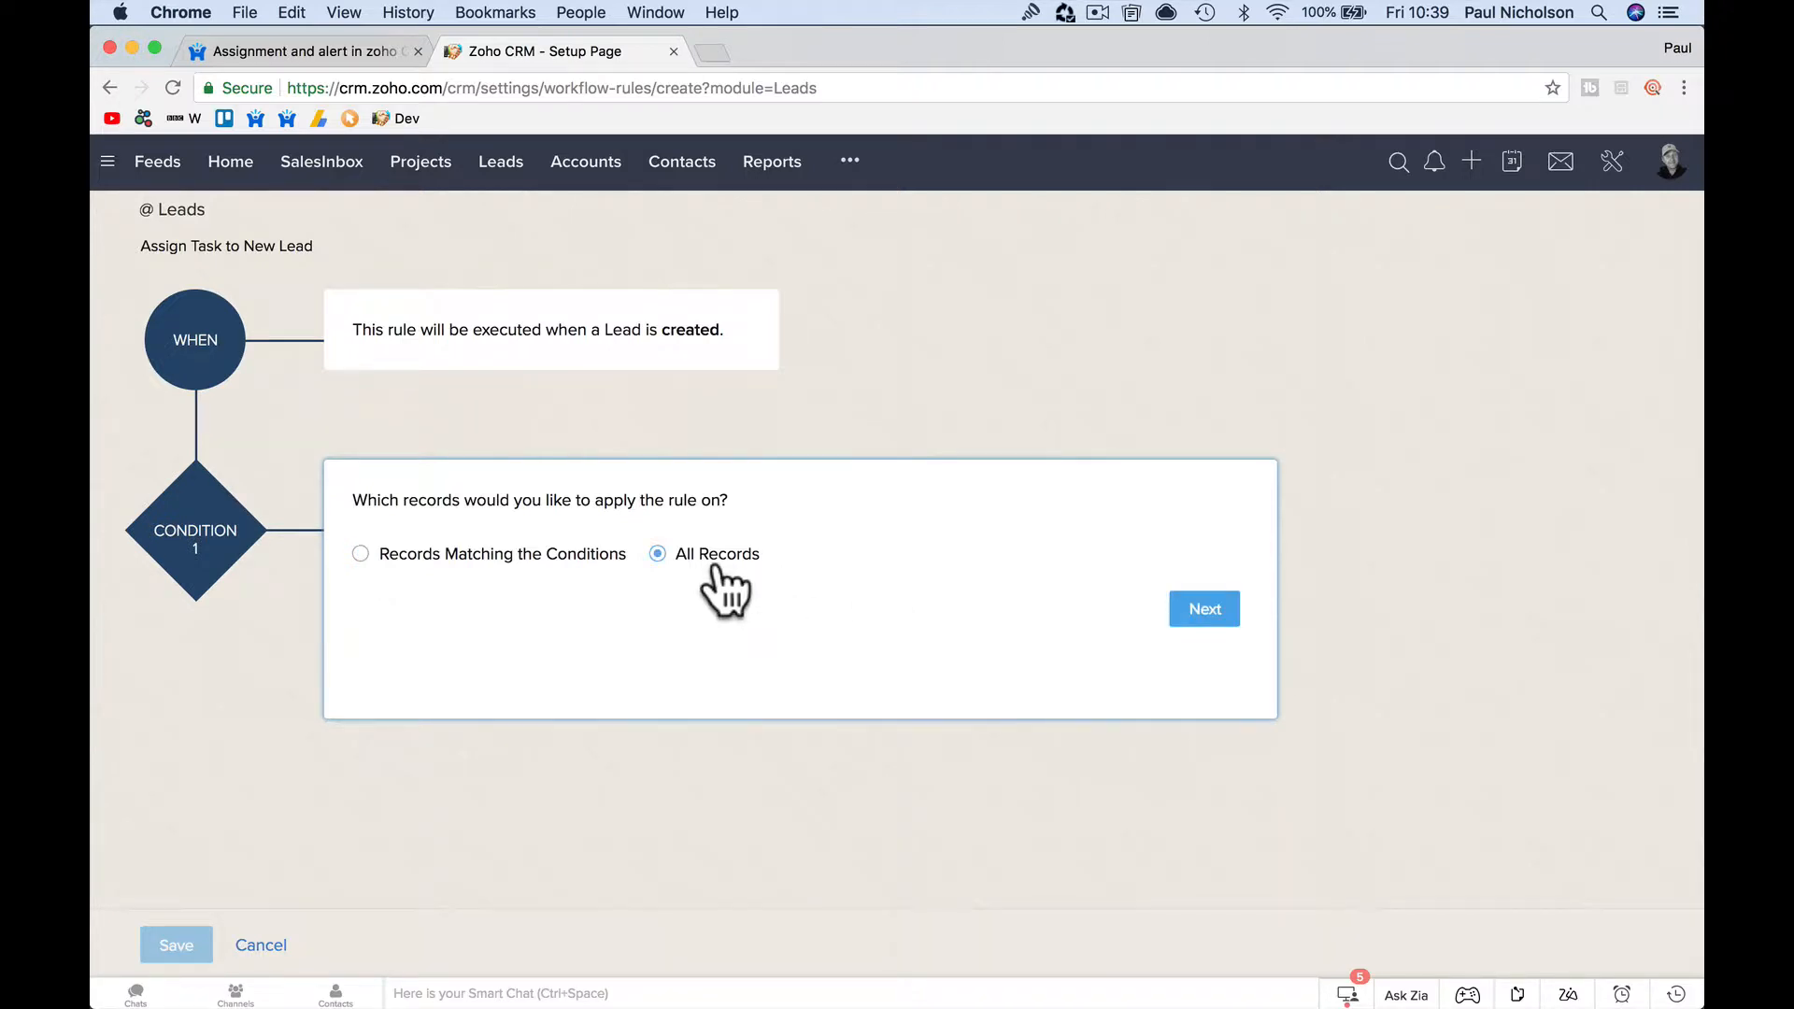
{"action": "left_click", "coordinate": [1205, 610]}
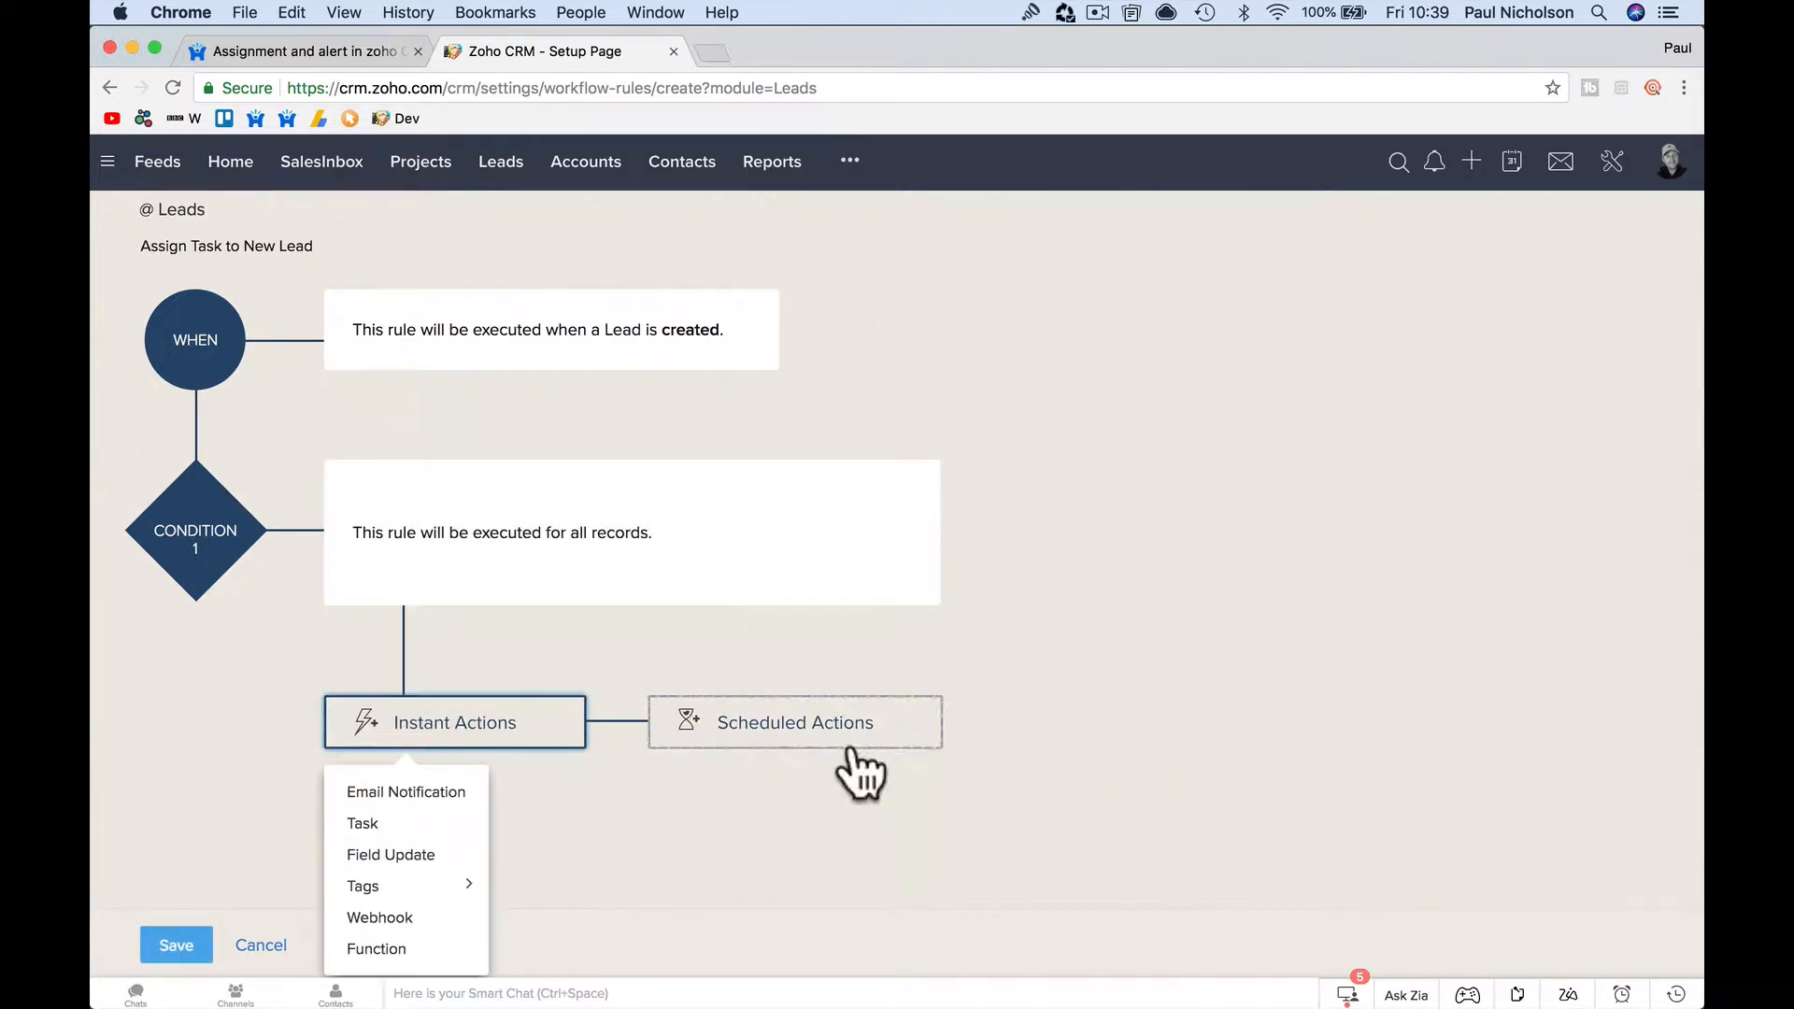
{"action": "scroll", "coordinate": [852, 753], "scroll_direction": "down", "scroll_amount": 2}
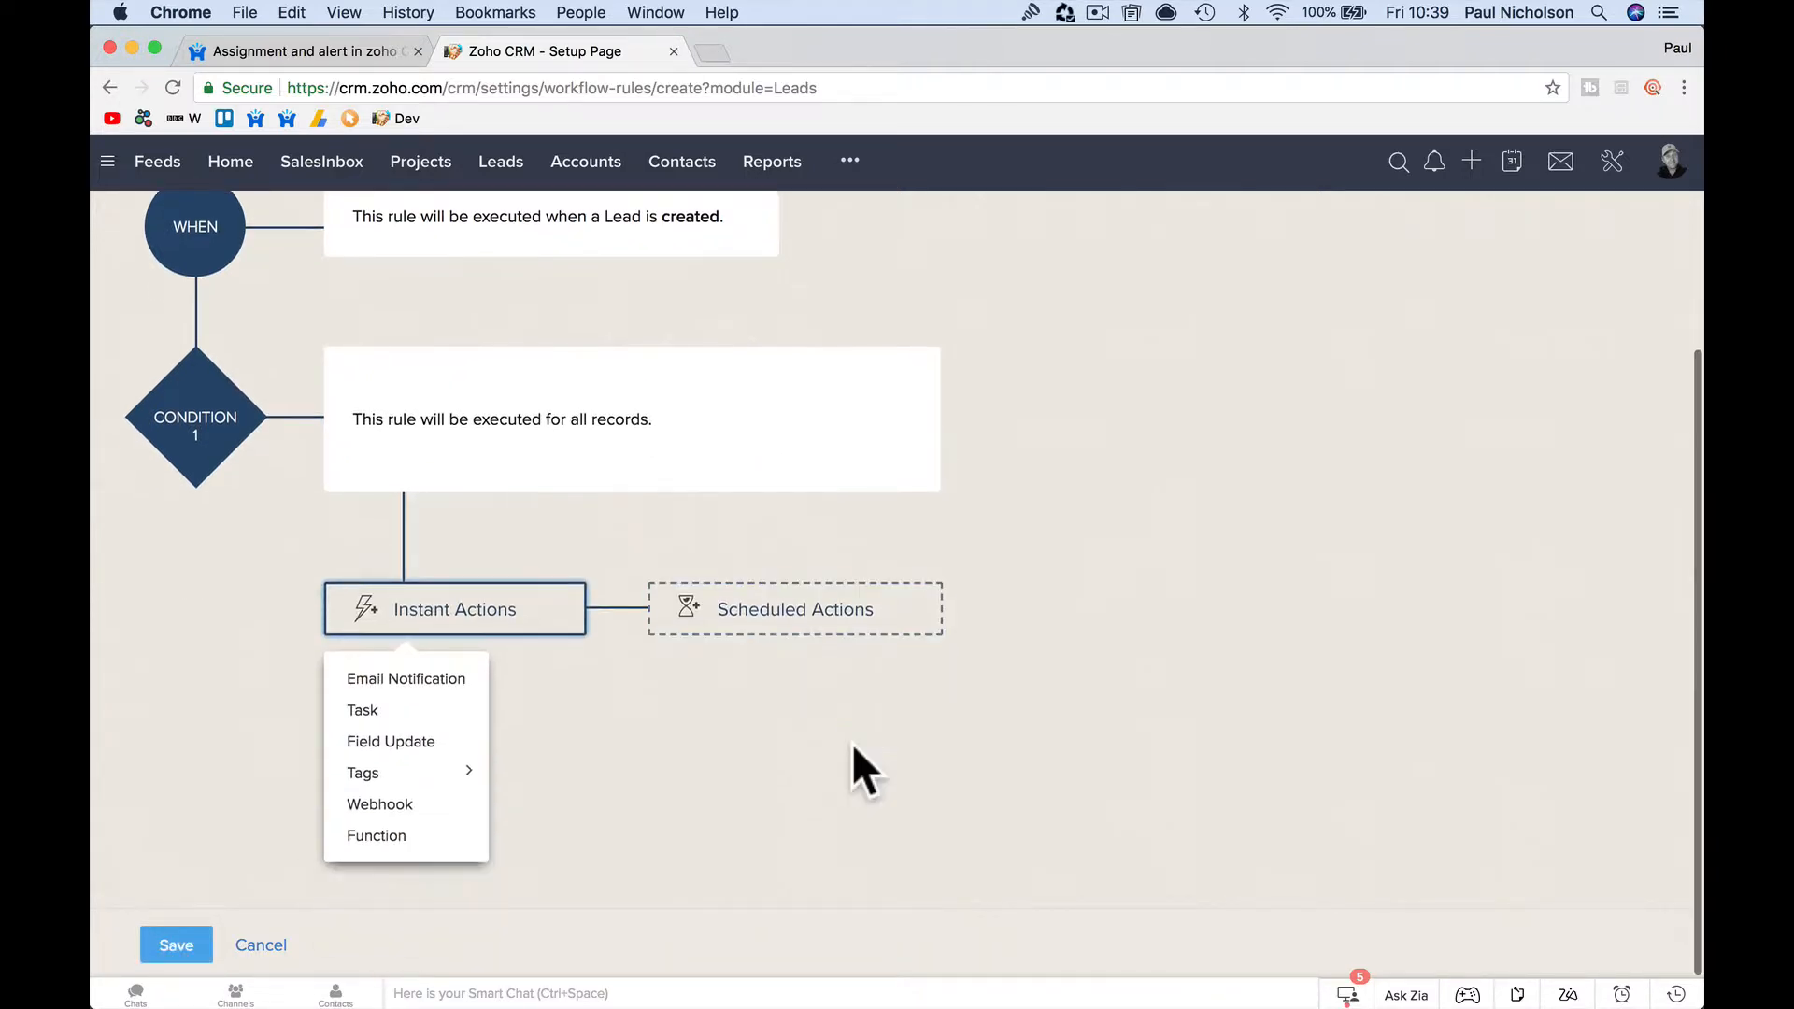
{"action": "left_click", "coordinate": [416, 712]}
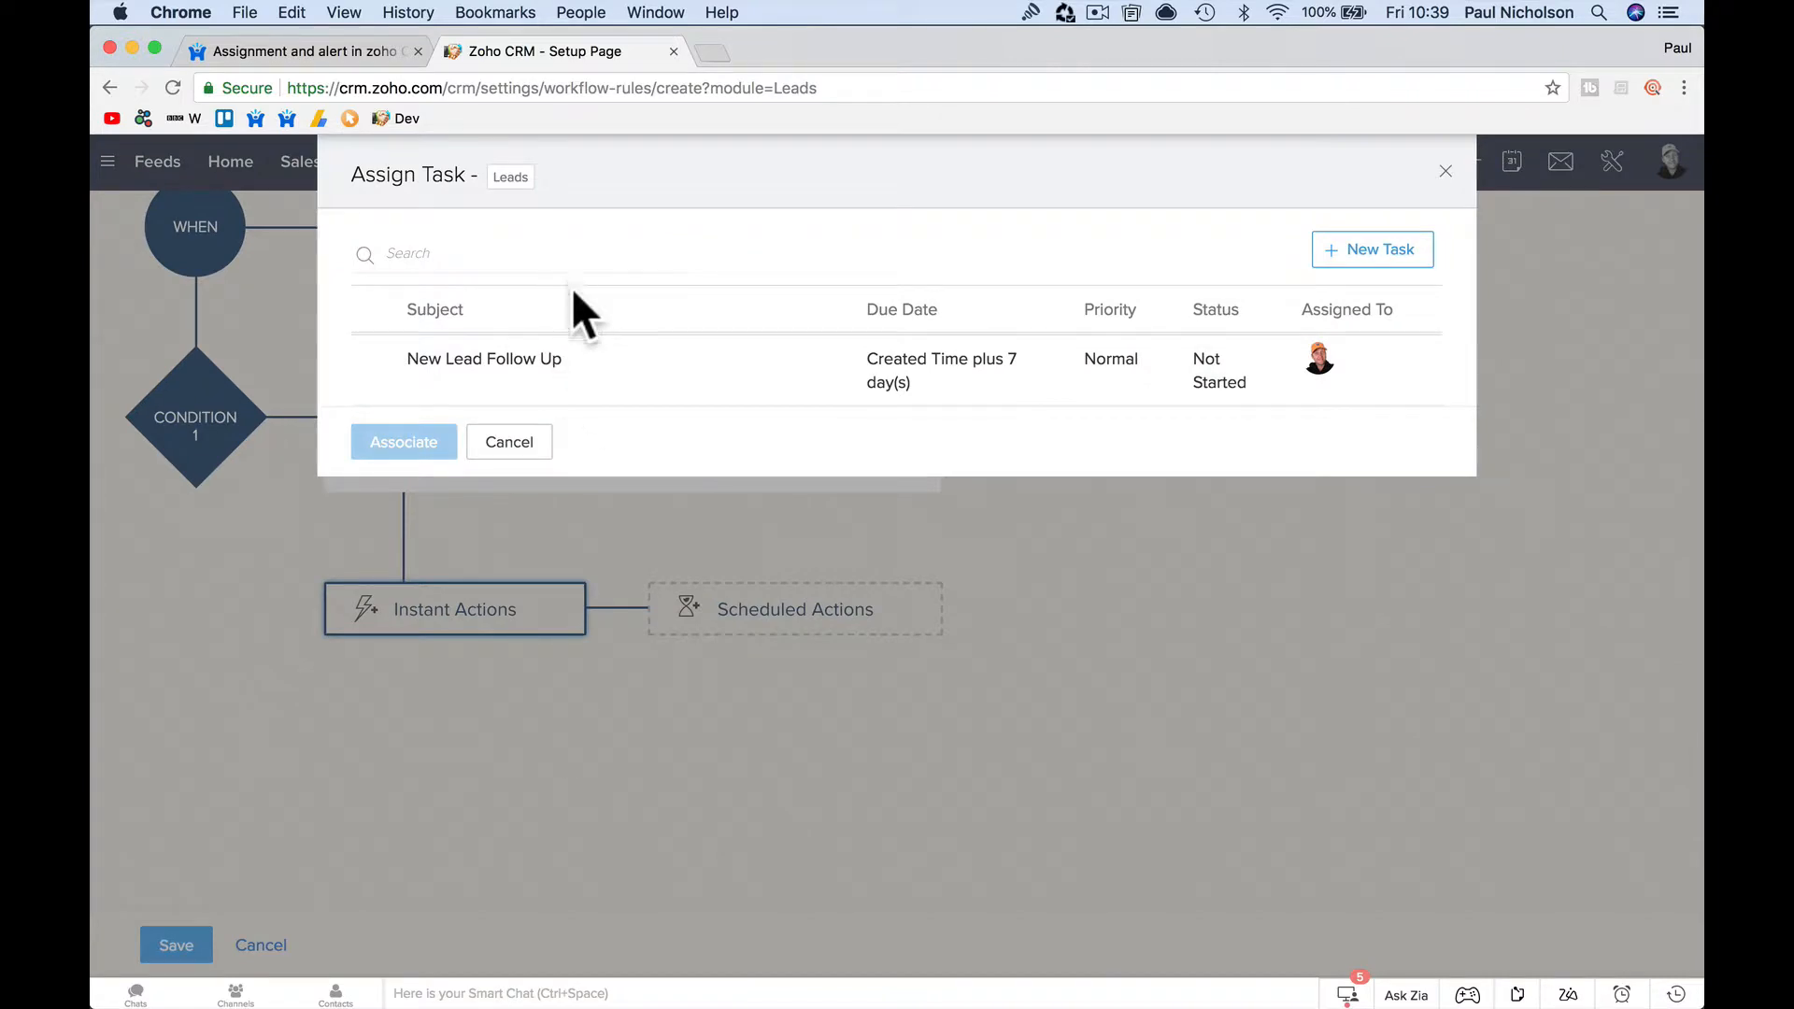
{"action": "left_click", "coordinate": [1377, 254]}
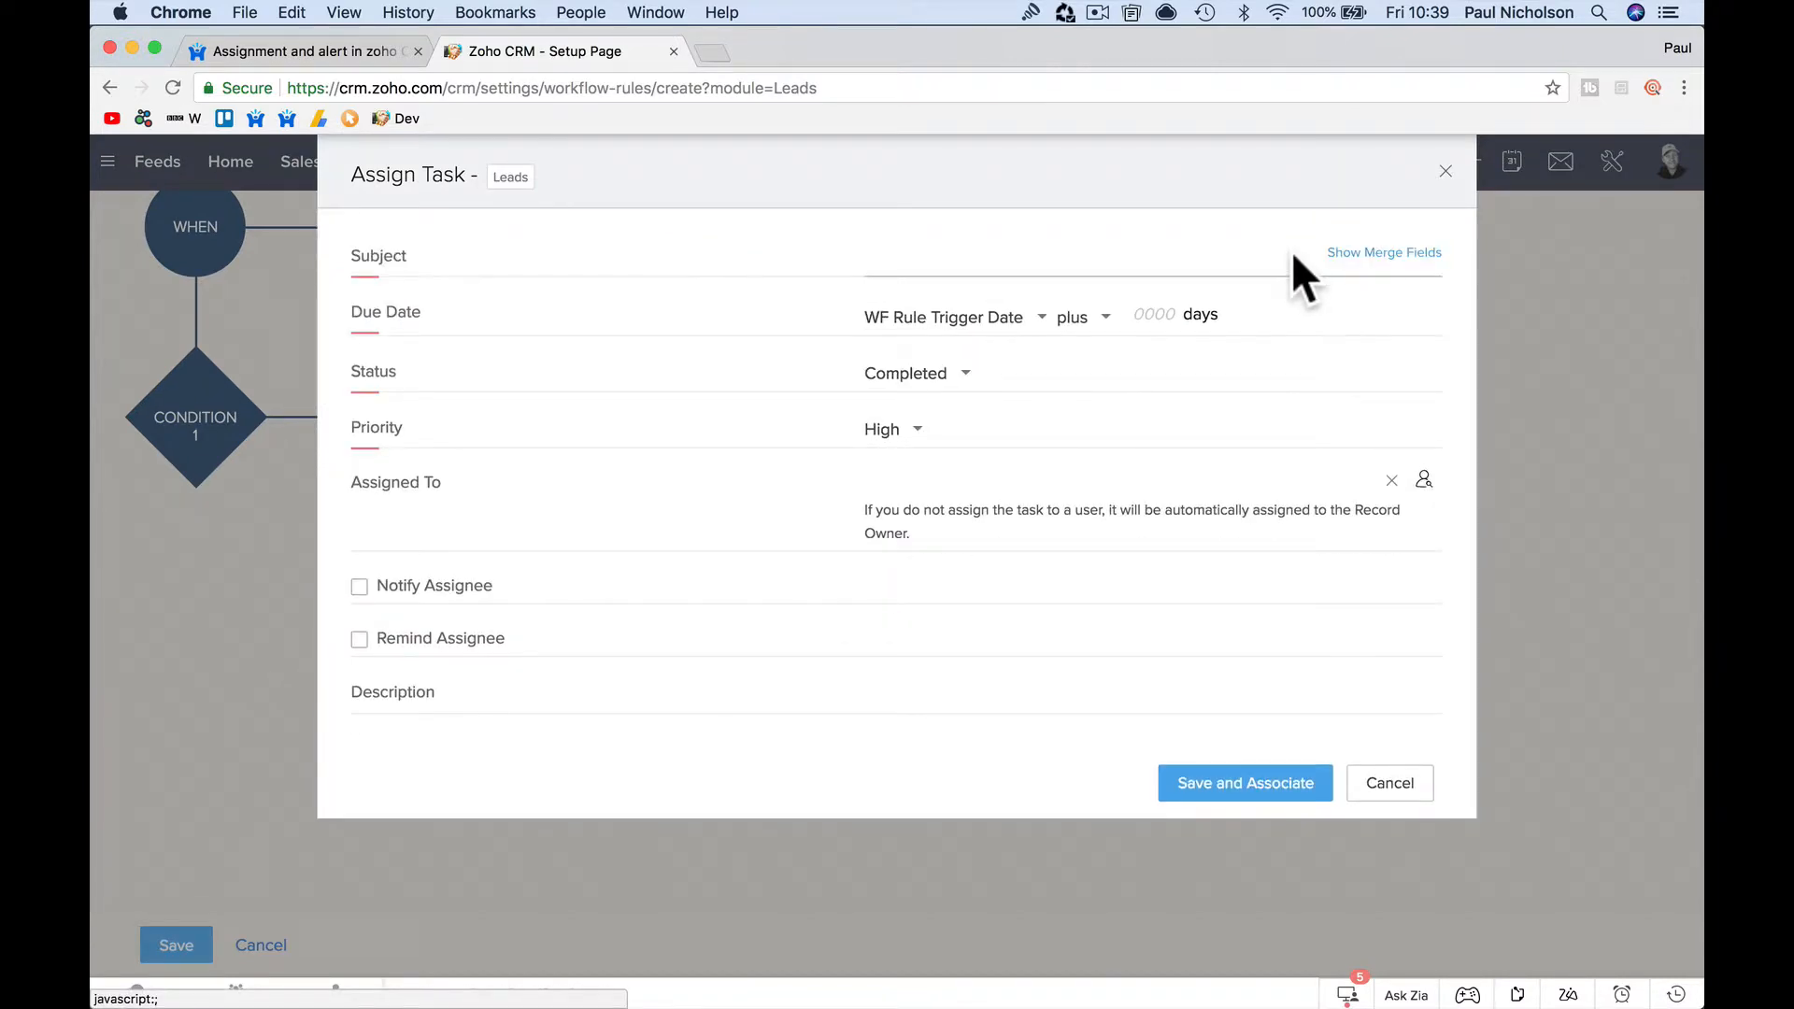
Enter "New Lead Task Assigned" as the subject of the new task
{"action": "left_click", "coordinate": [886, 262]}
{"action": "type", "text": "New Lead "}
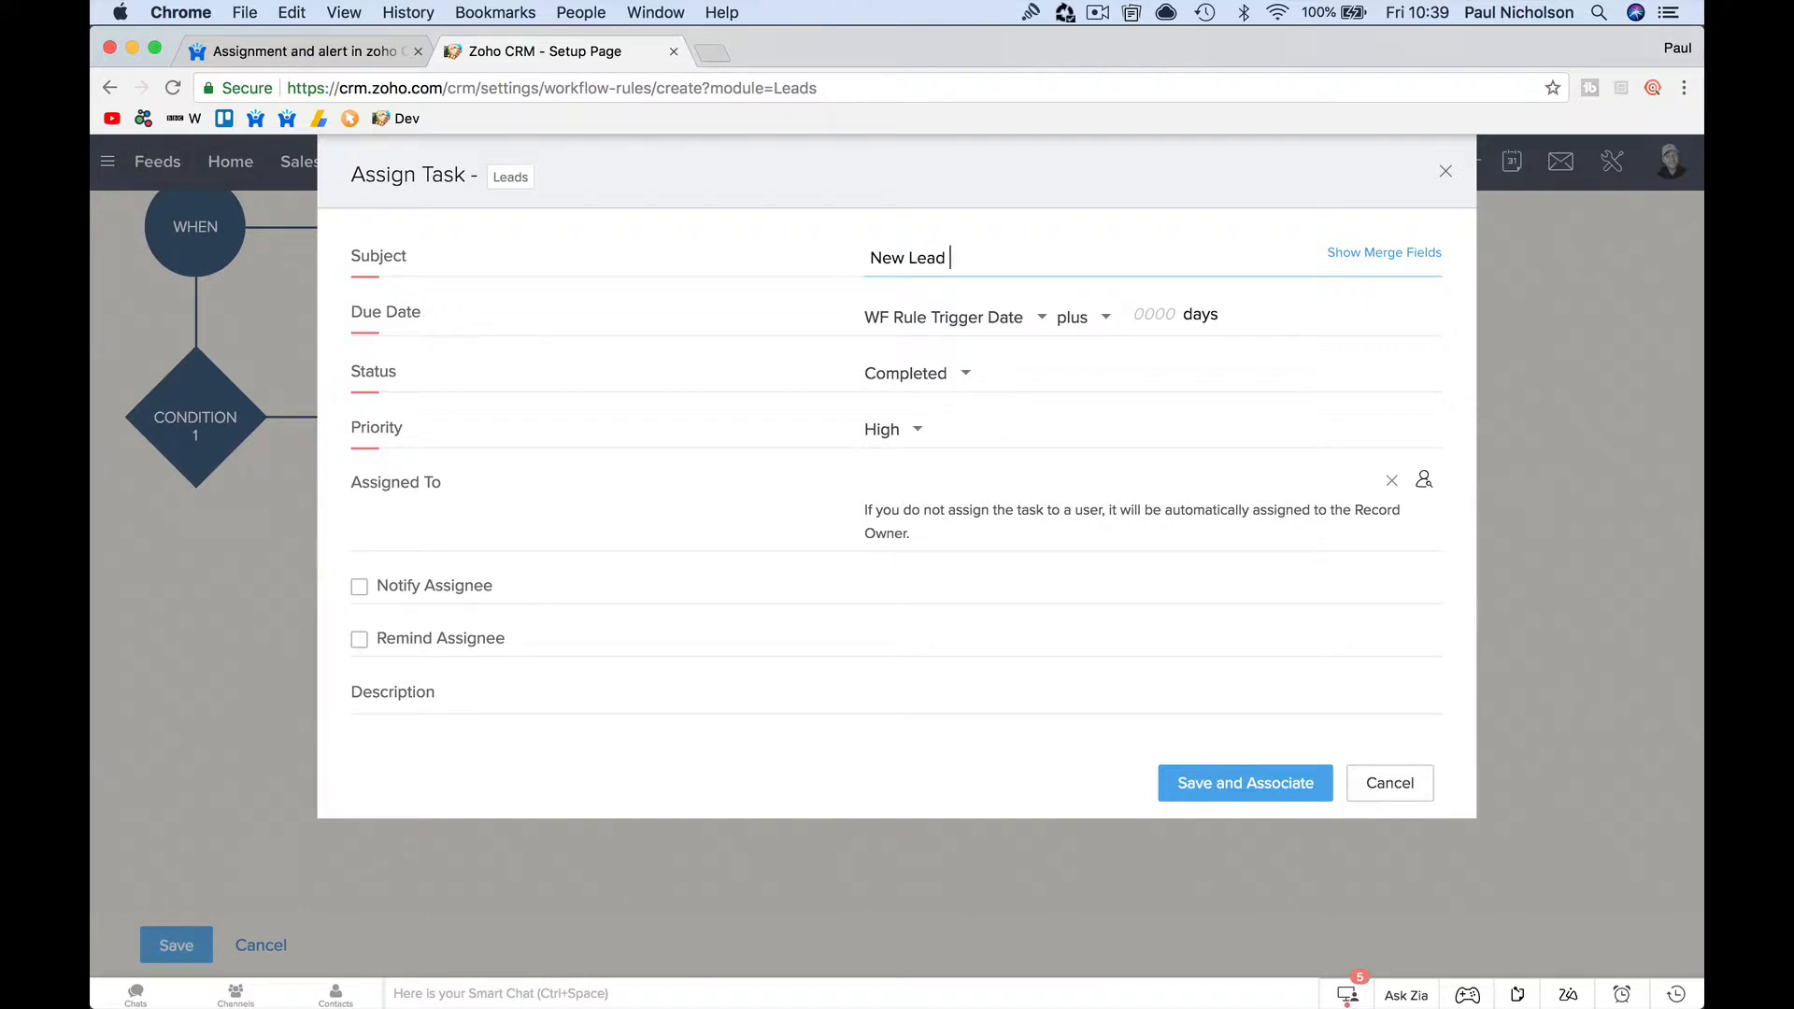
{"action": "type", "text": "Task Assigned"}
{"action": "left_click", "coordinate": [897, 293]}
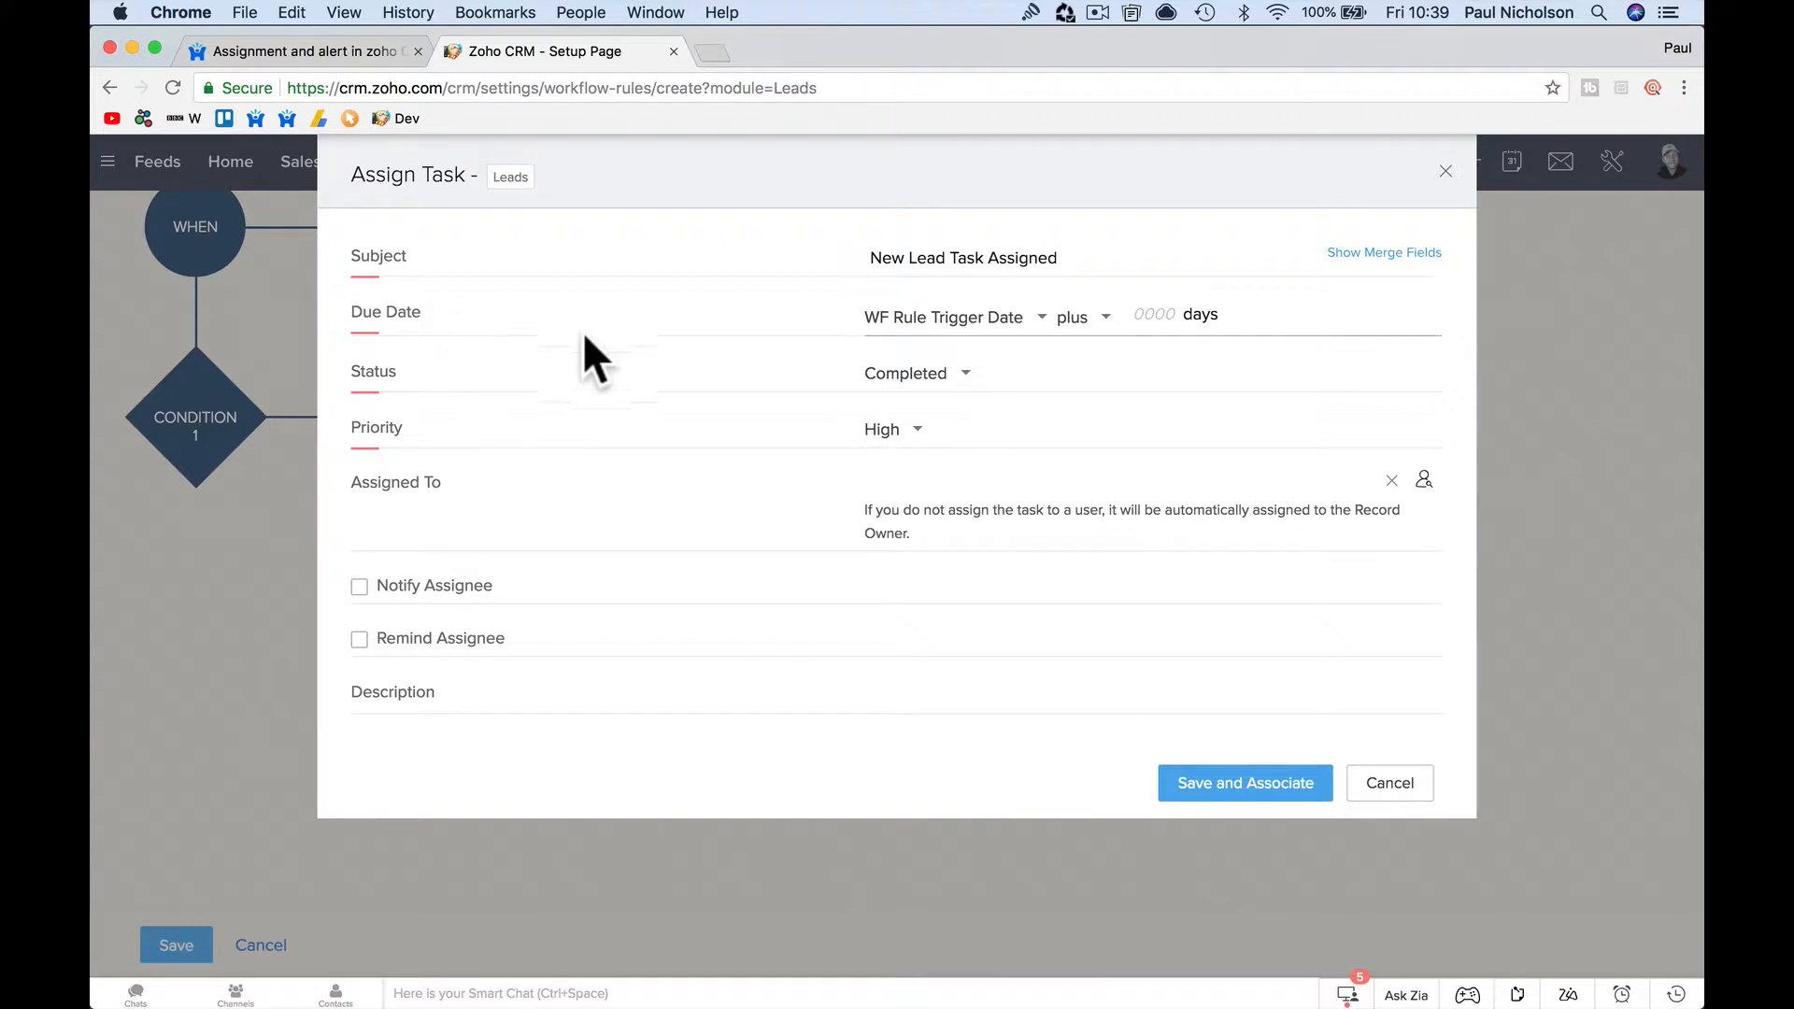
Set the task's due date to Created Time plus 7 days
{"action": "left_click", "coordinate": [1024, 321]}
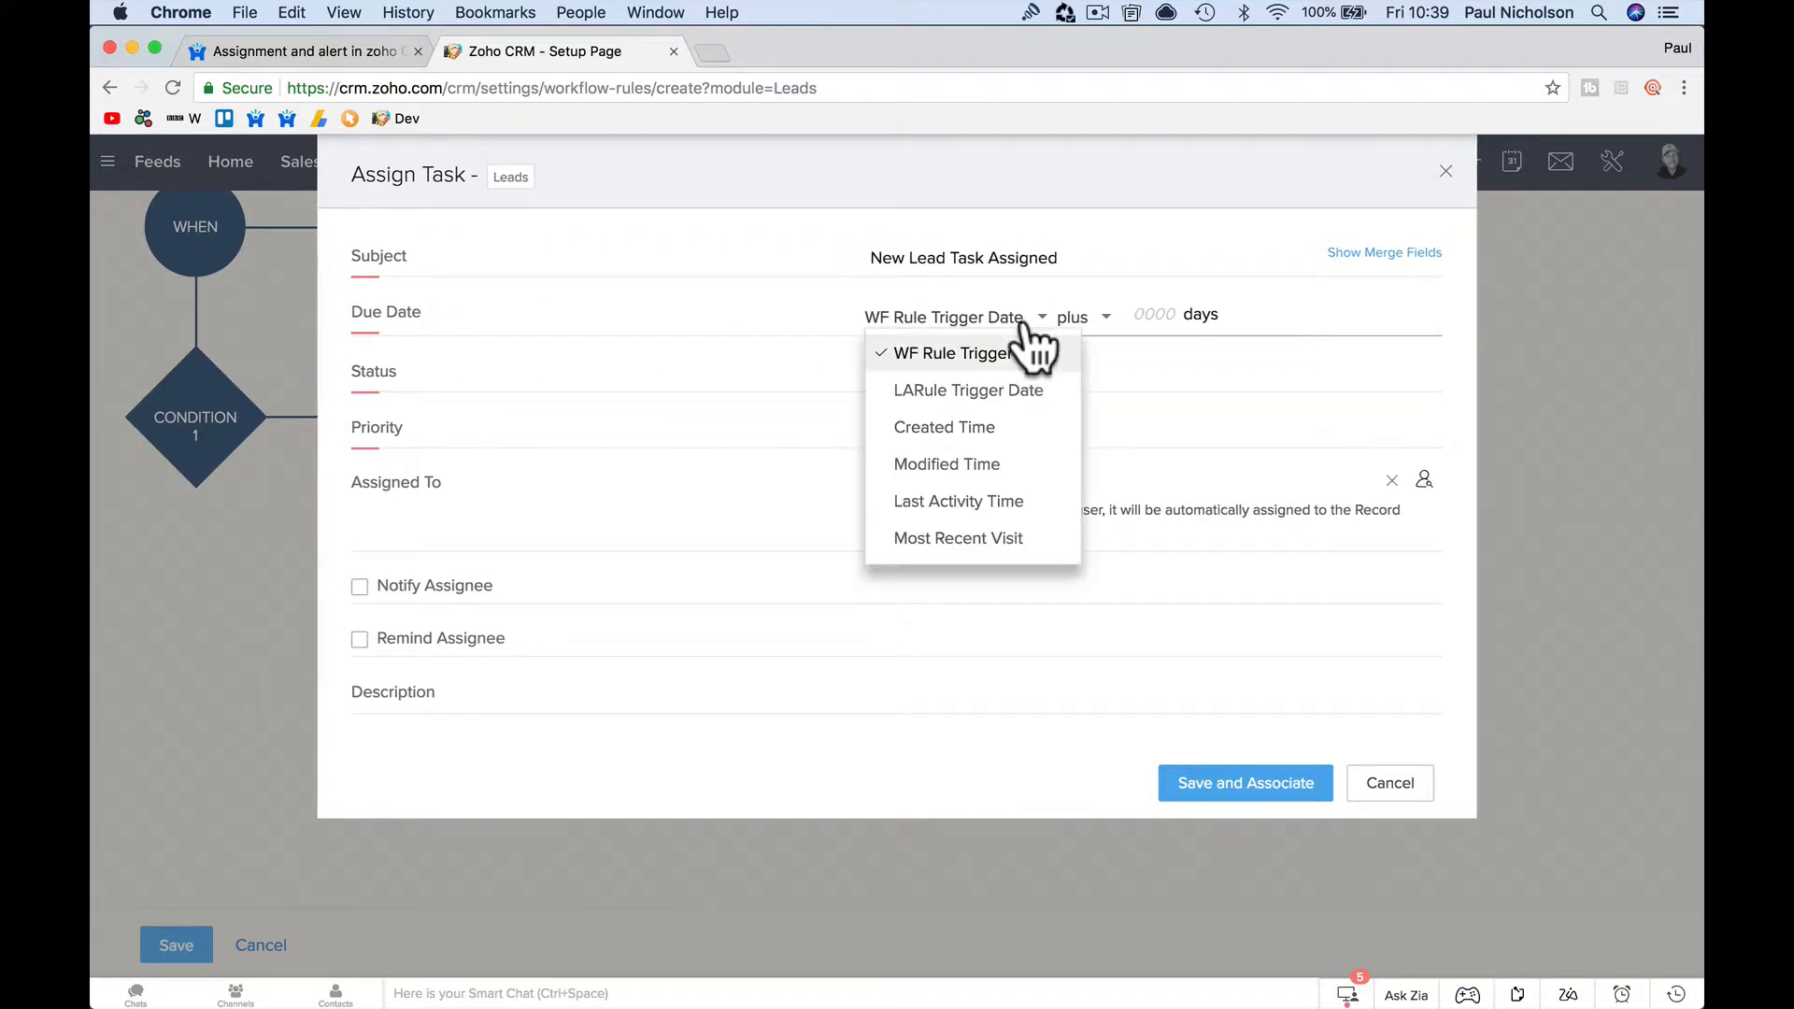
{"action": "left_click", "coordinate": [992, 427]}
{"action": "left_click", "coordinate": [1028, 320]}
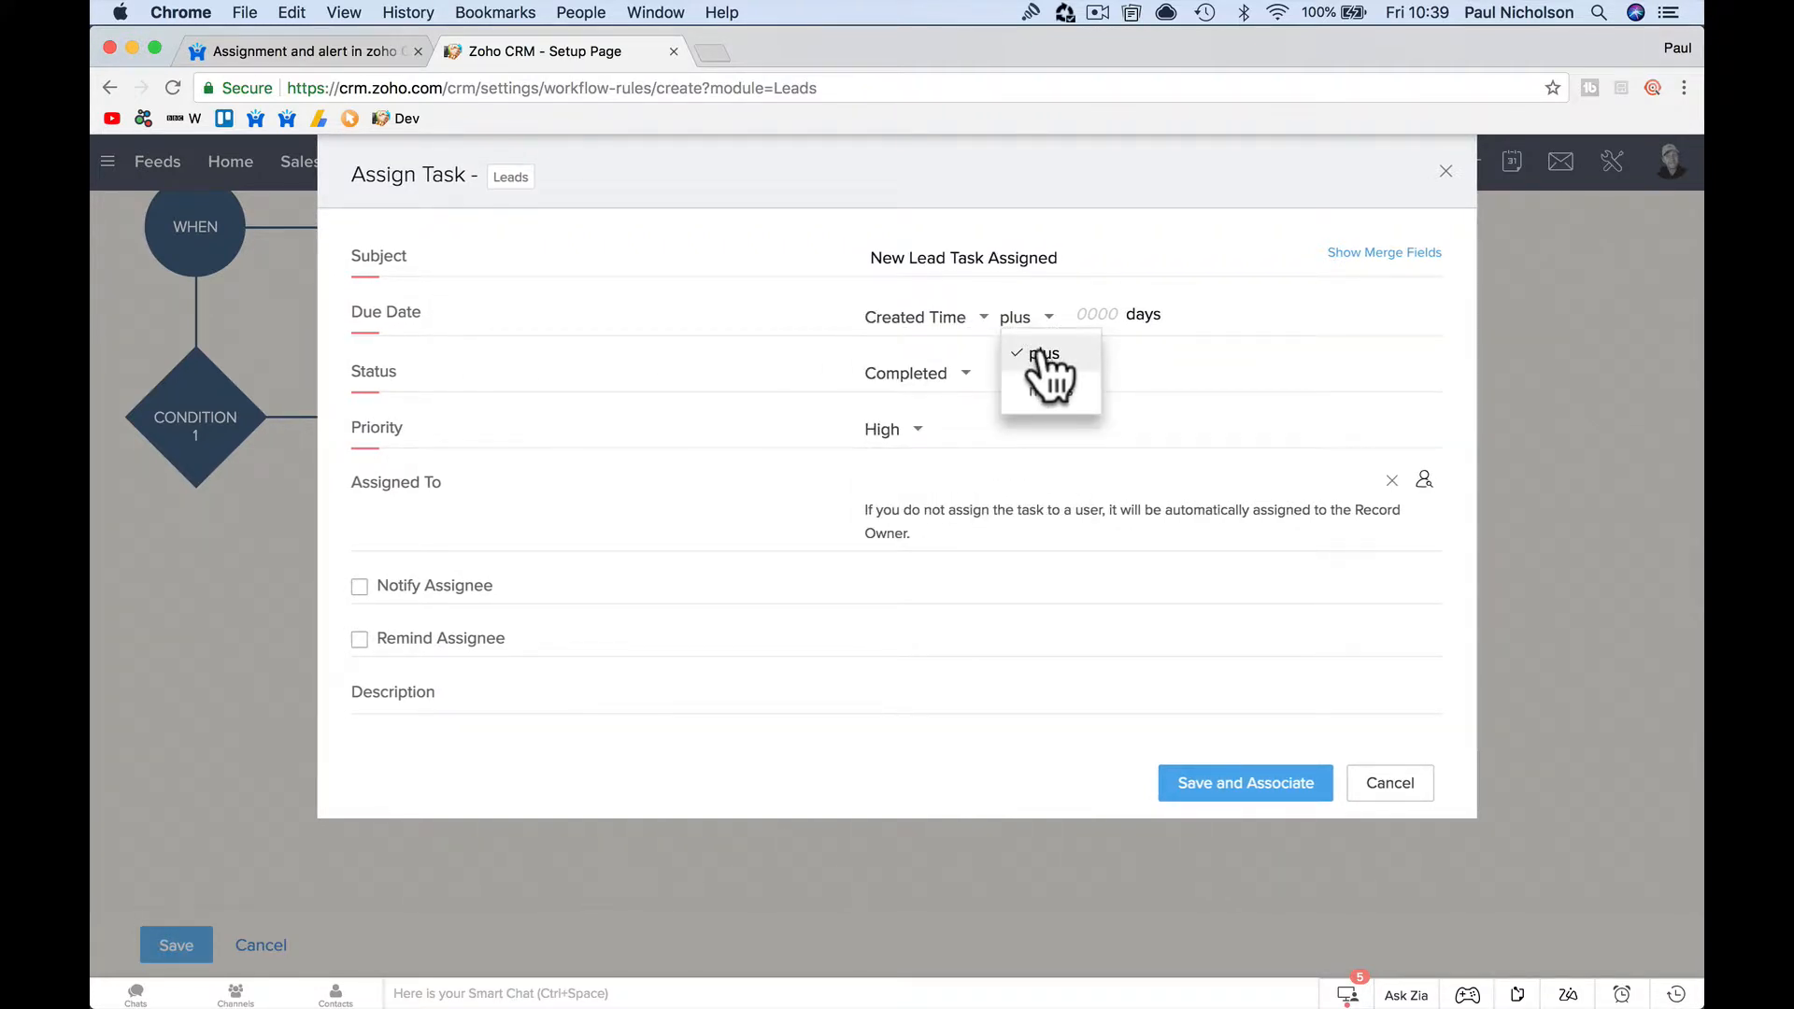
{"action": "left_click", "coordinate": [1092, 314]}
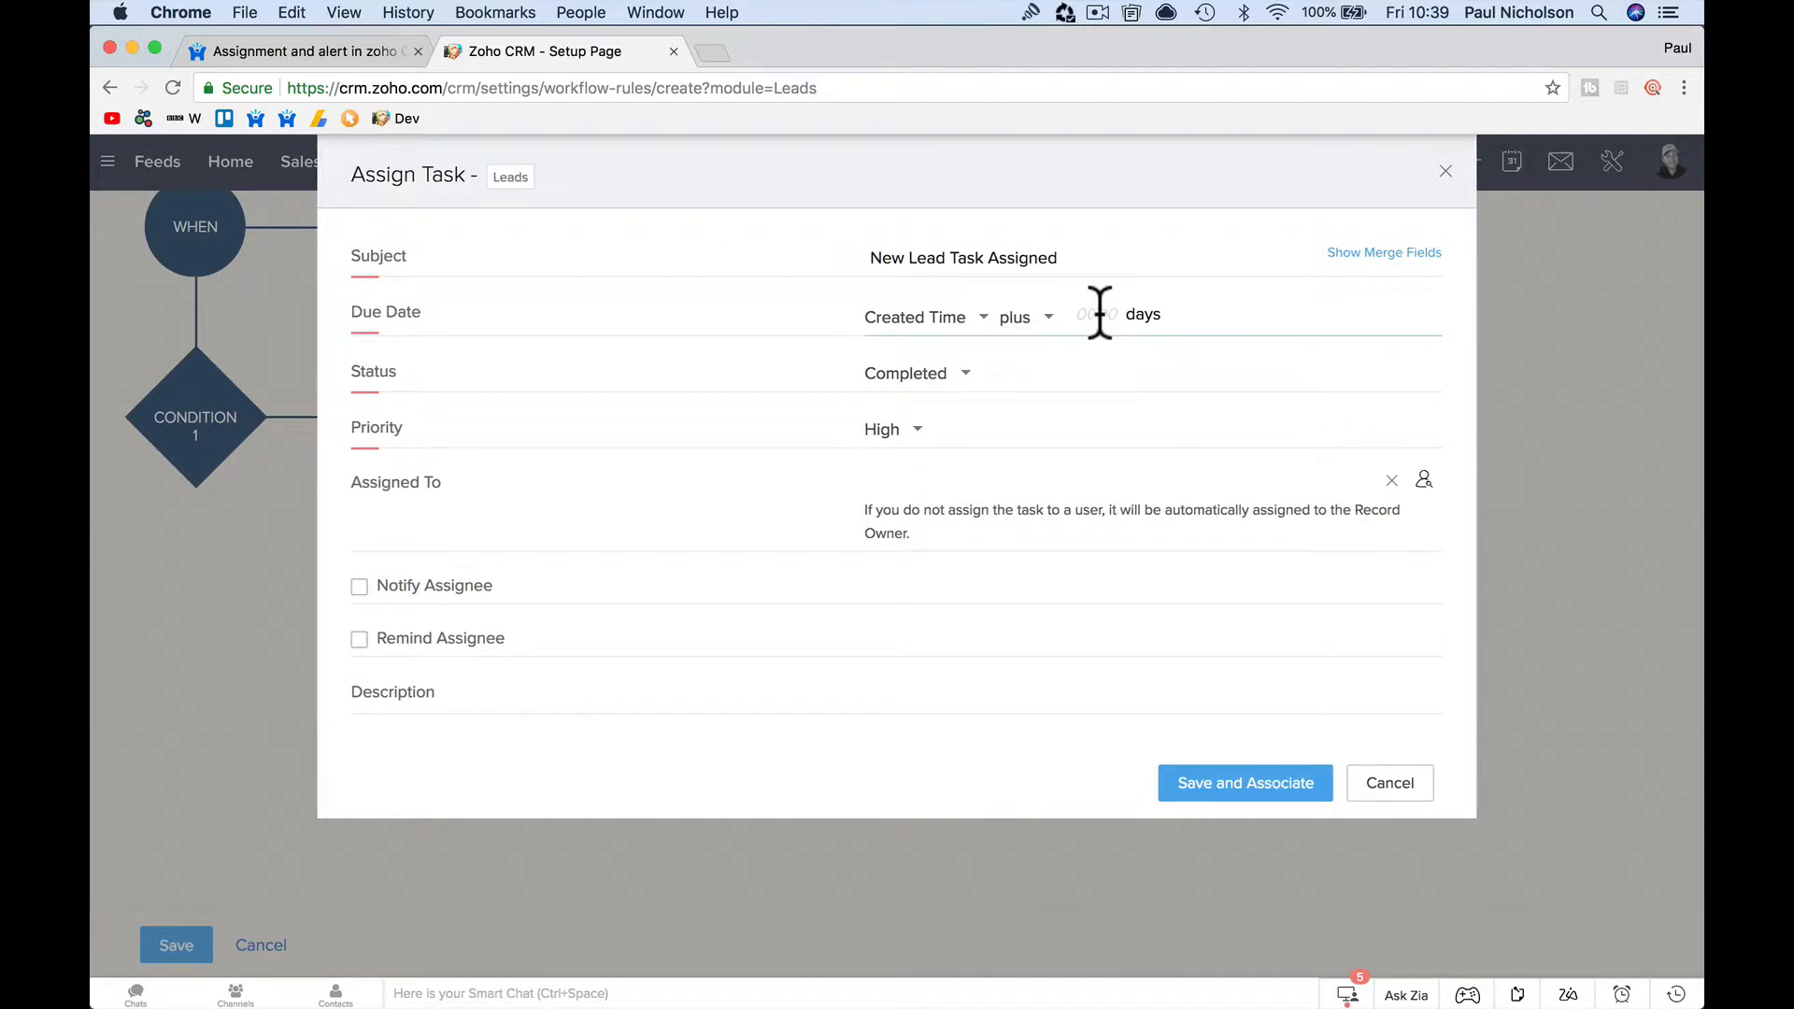
{"action": "type", "text": "7"}
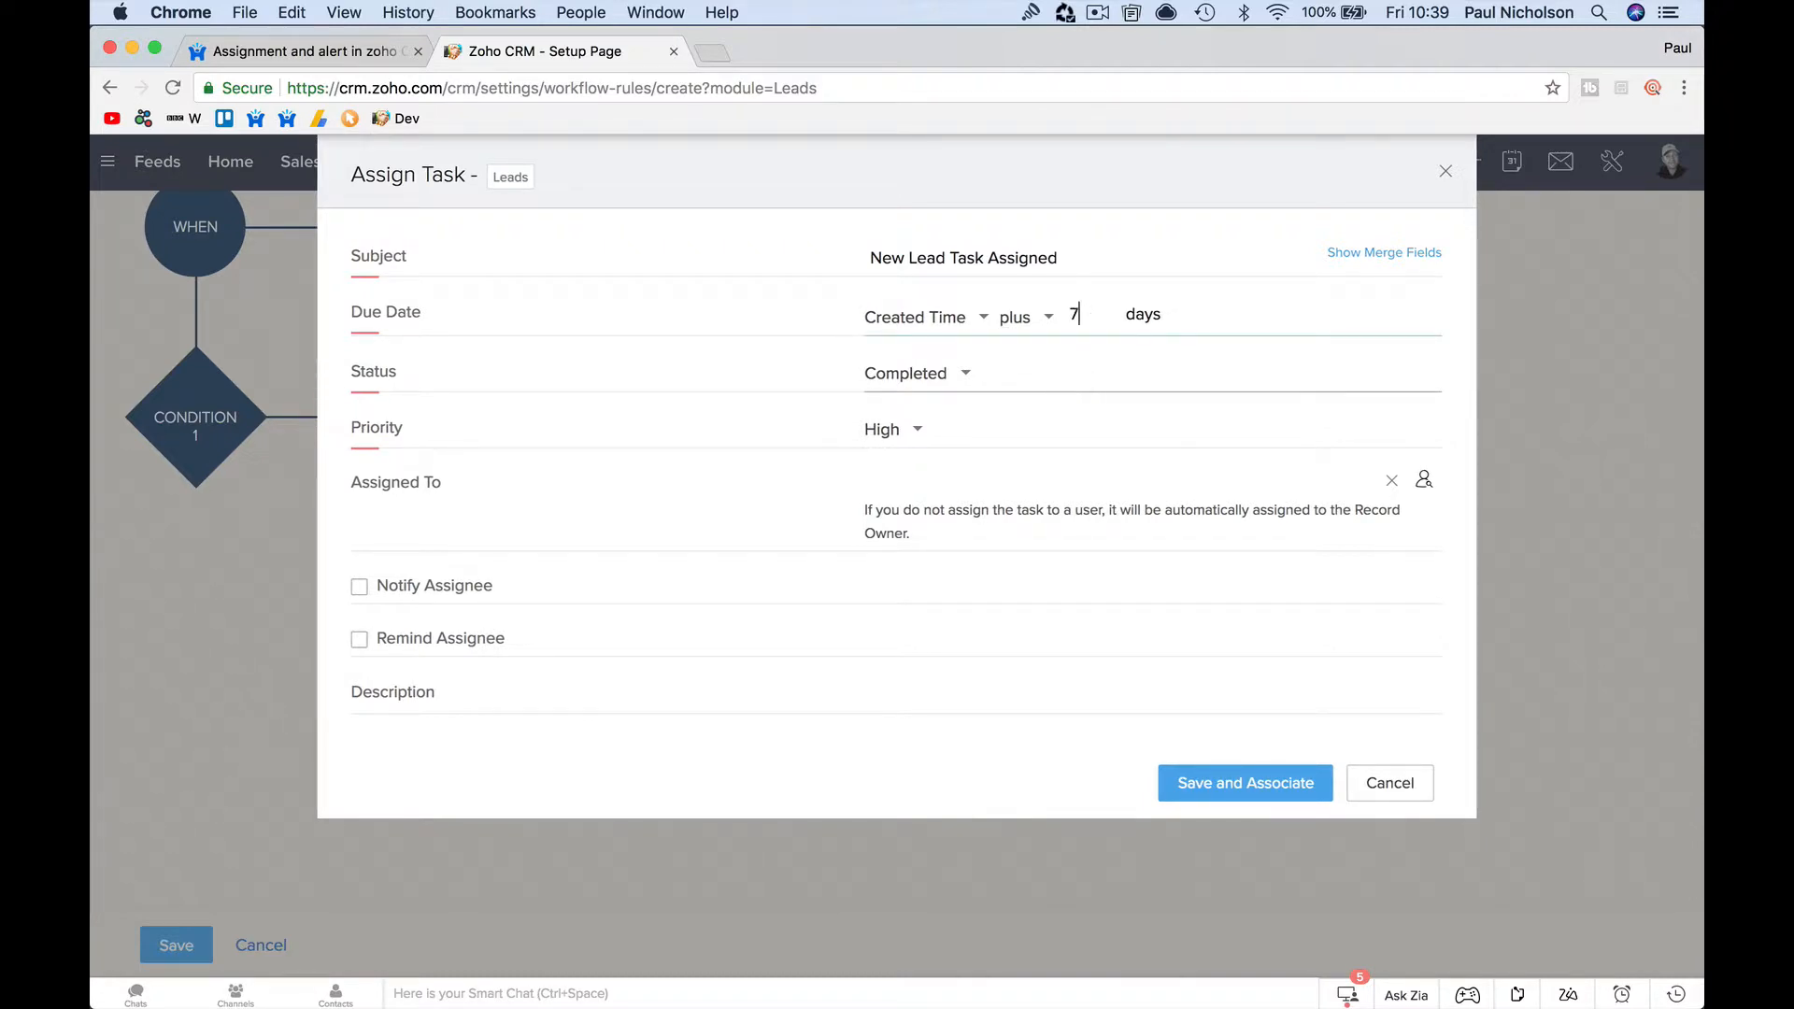
Set the task's status to Not Started and its priority to Normal
{"action": "left_click", "coordinate": [1033, 366]}
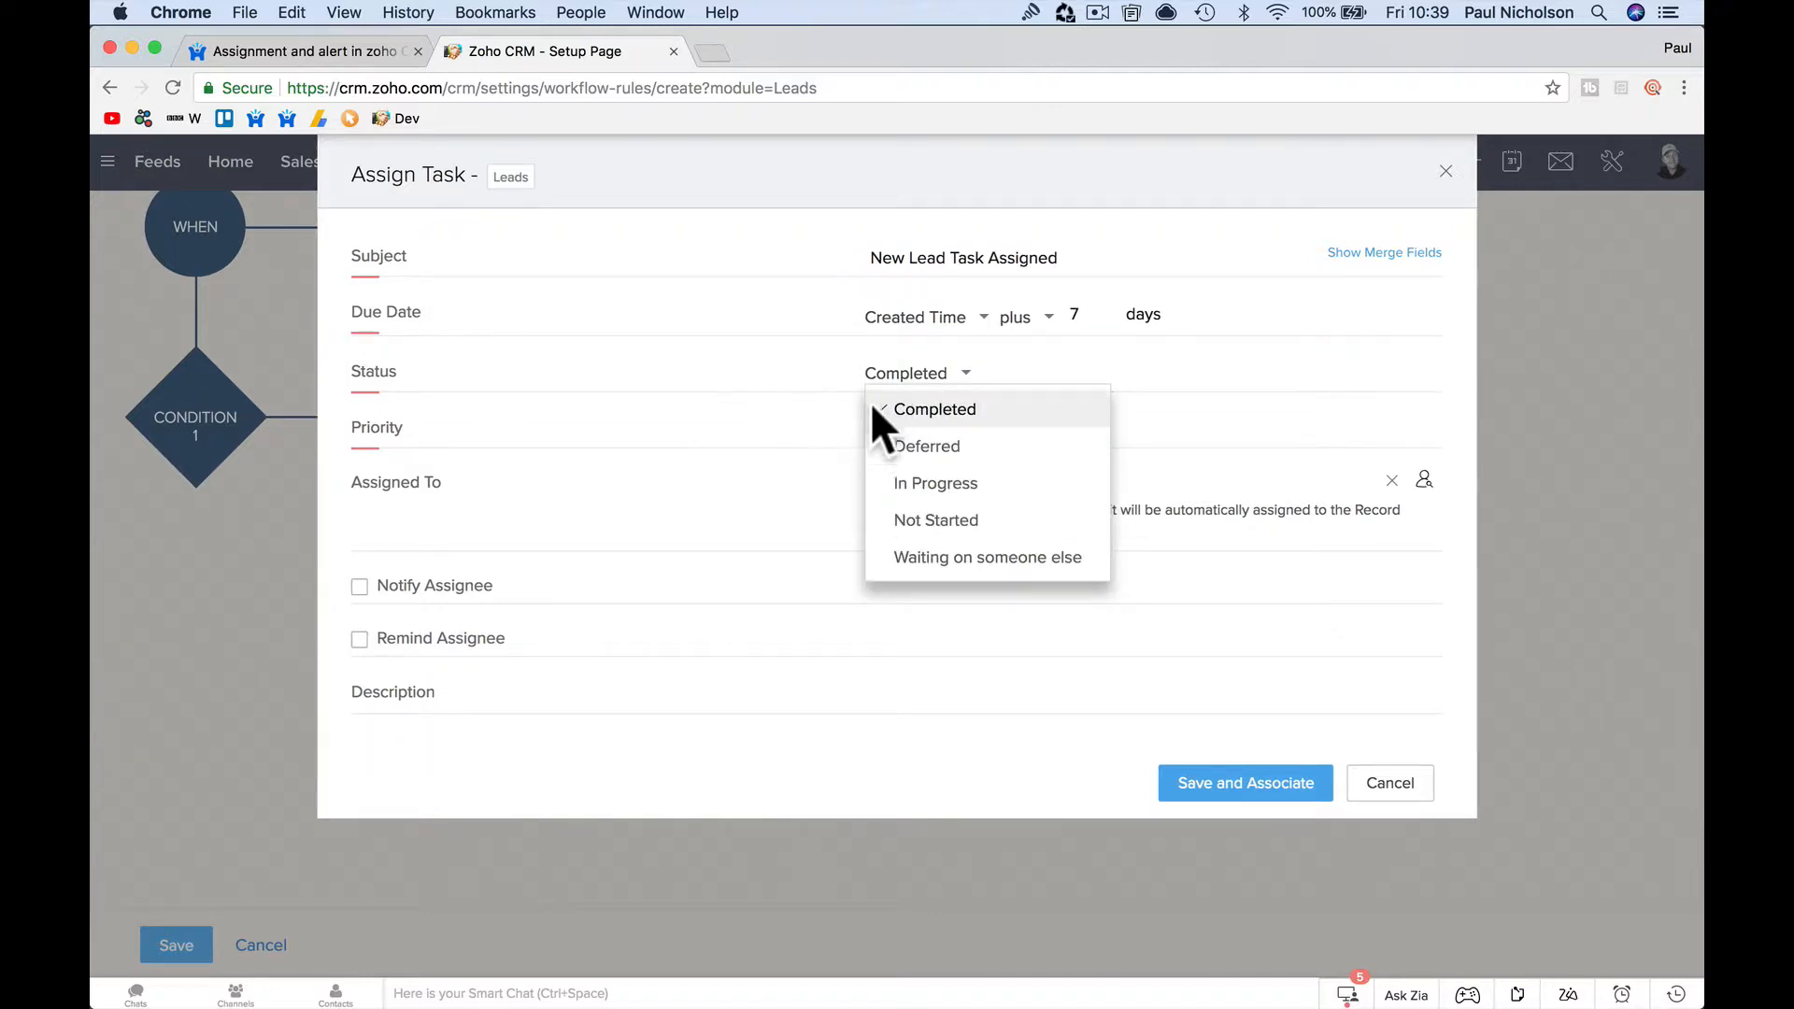
{"action": "left_click", "coordinate": [972, 523]}
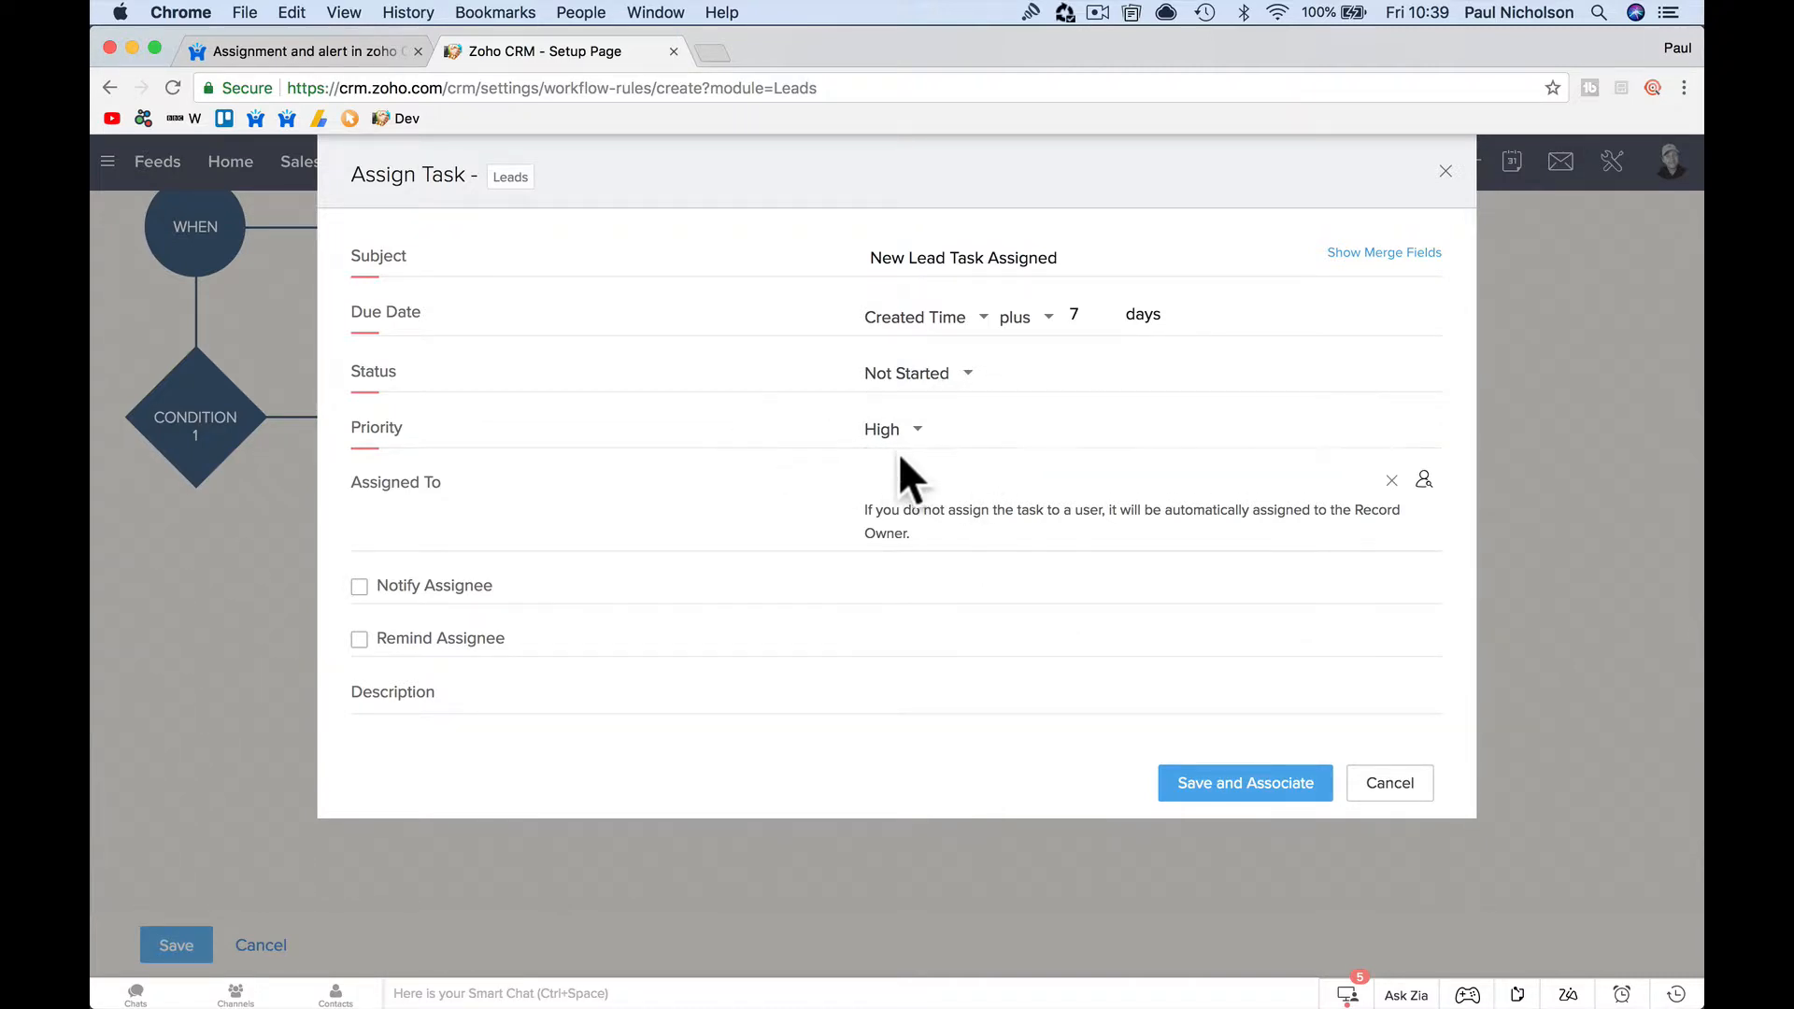
{"action": "left_click", "coordinate": [912, 432]}
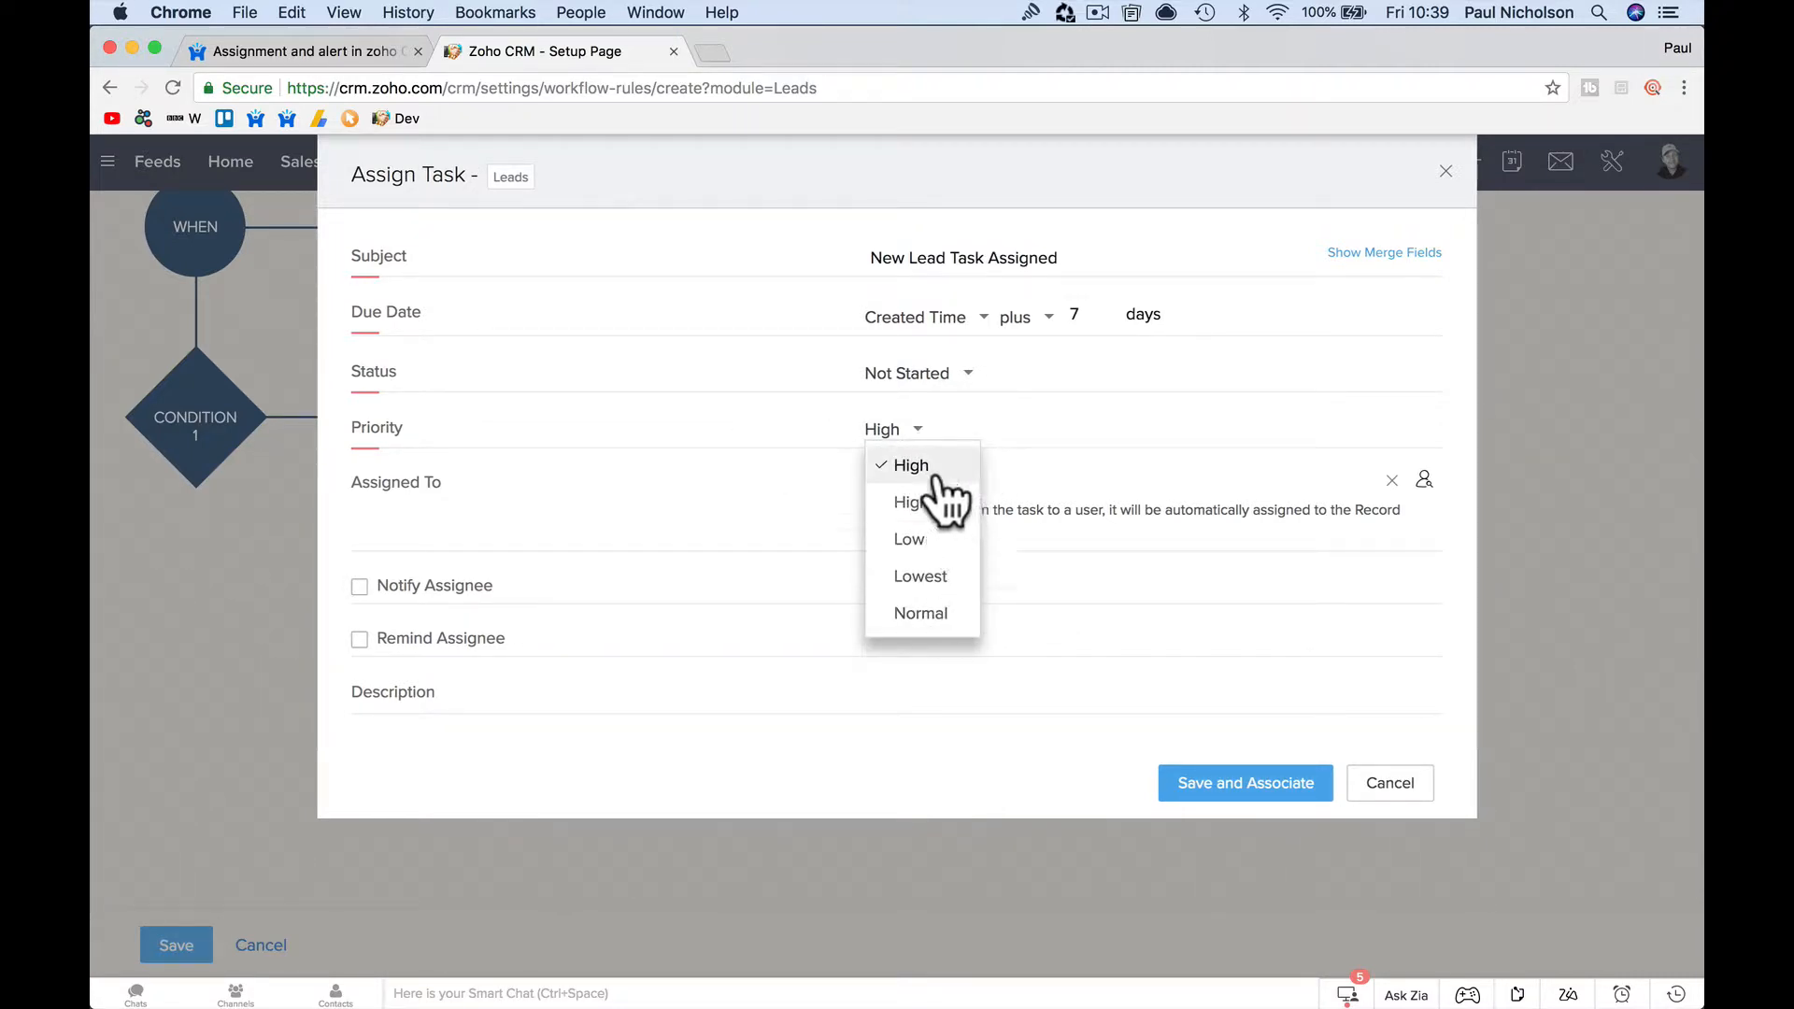
{"action": "left_click", "coordinate": [944, 612]}
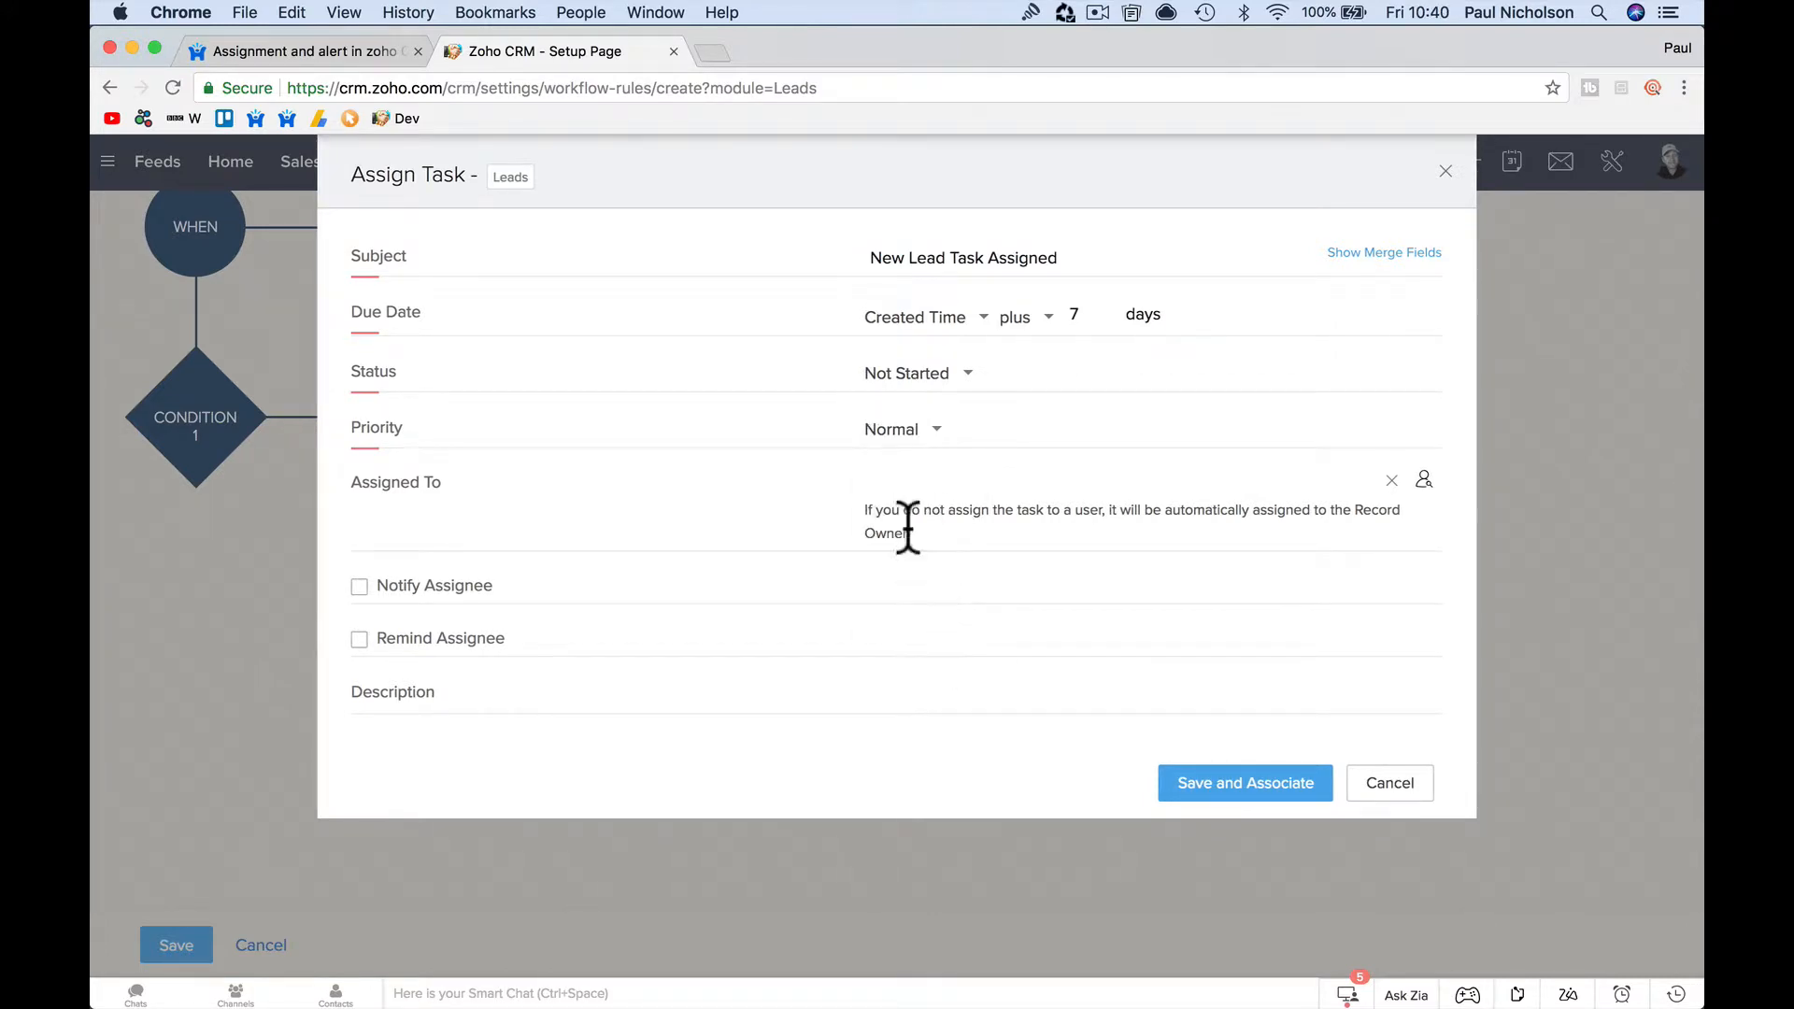
Assign the task to the listed user account
{"action": "left_click", "coordinate": [1017, 518]}
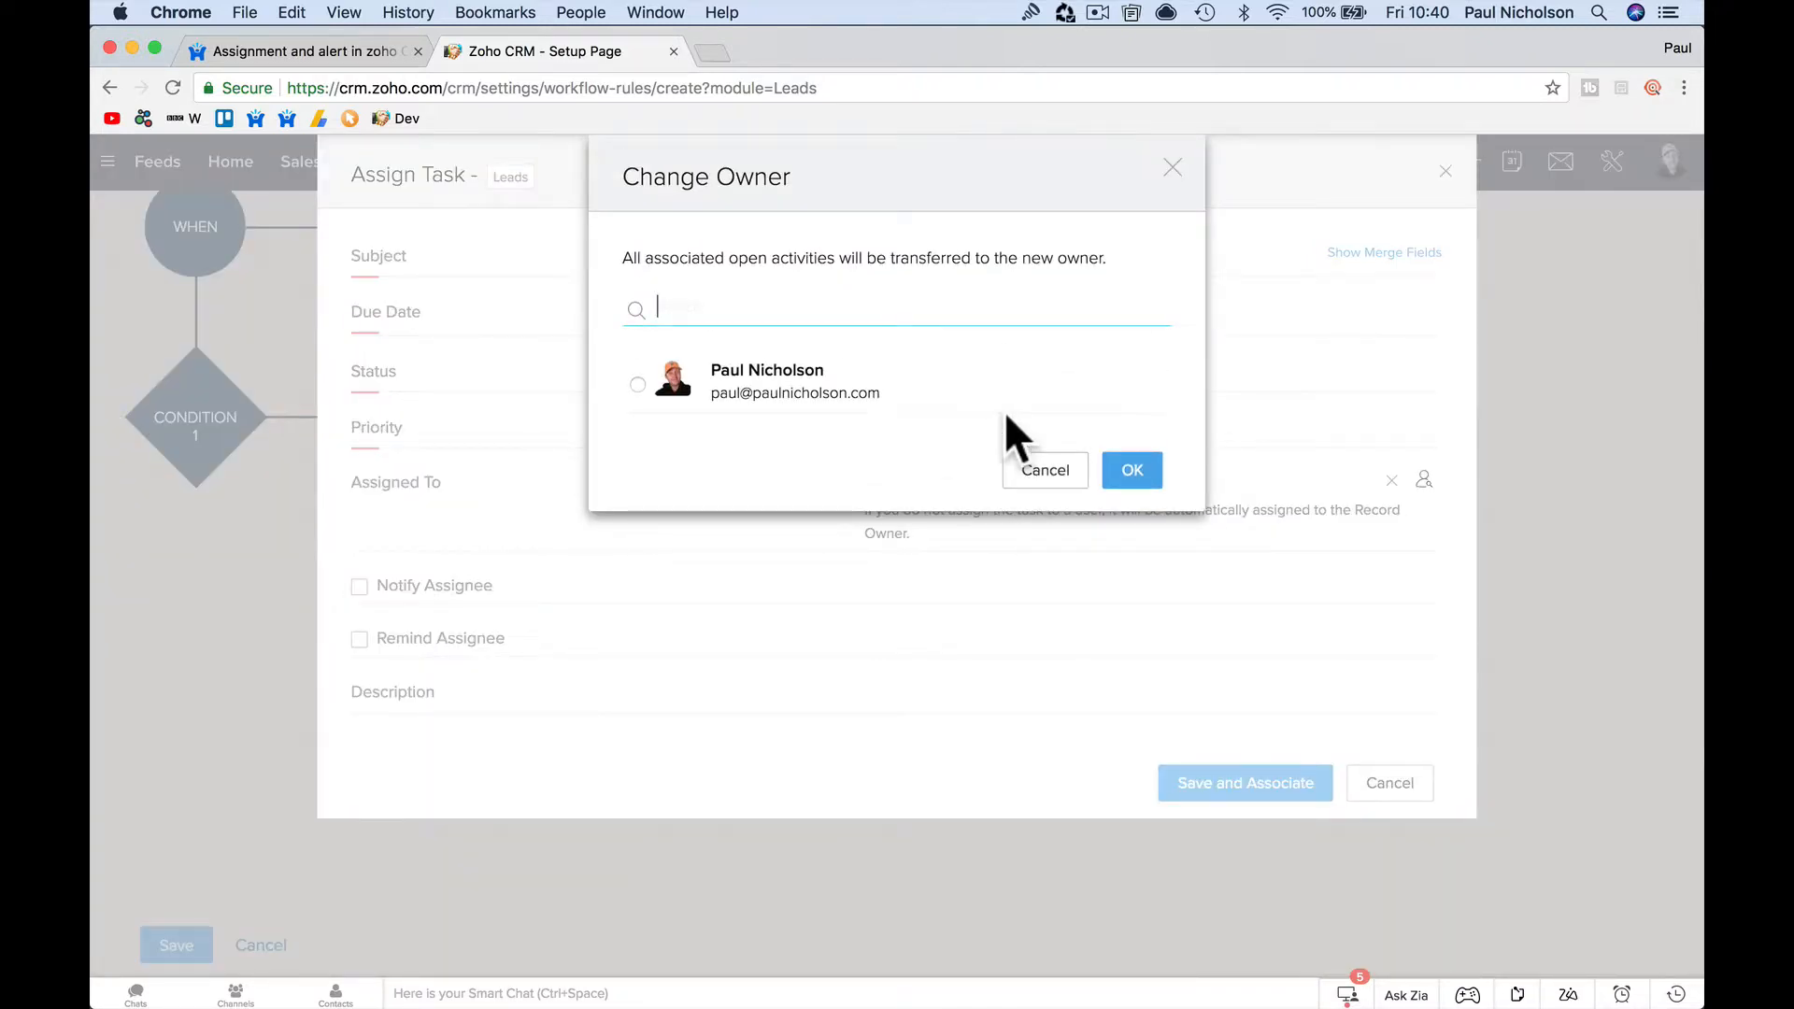
{"action": "left_click", "coordinate": [784, 400]}
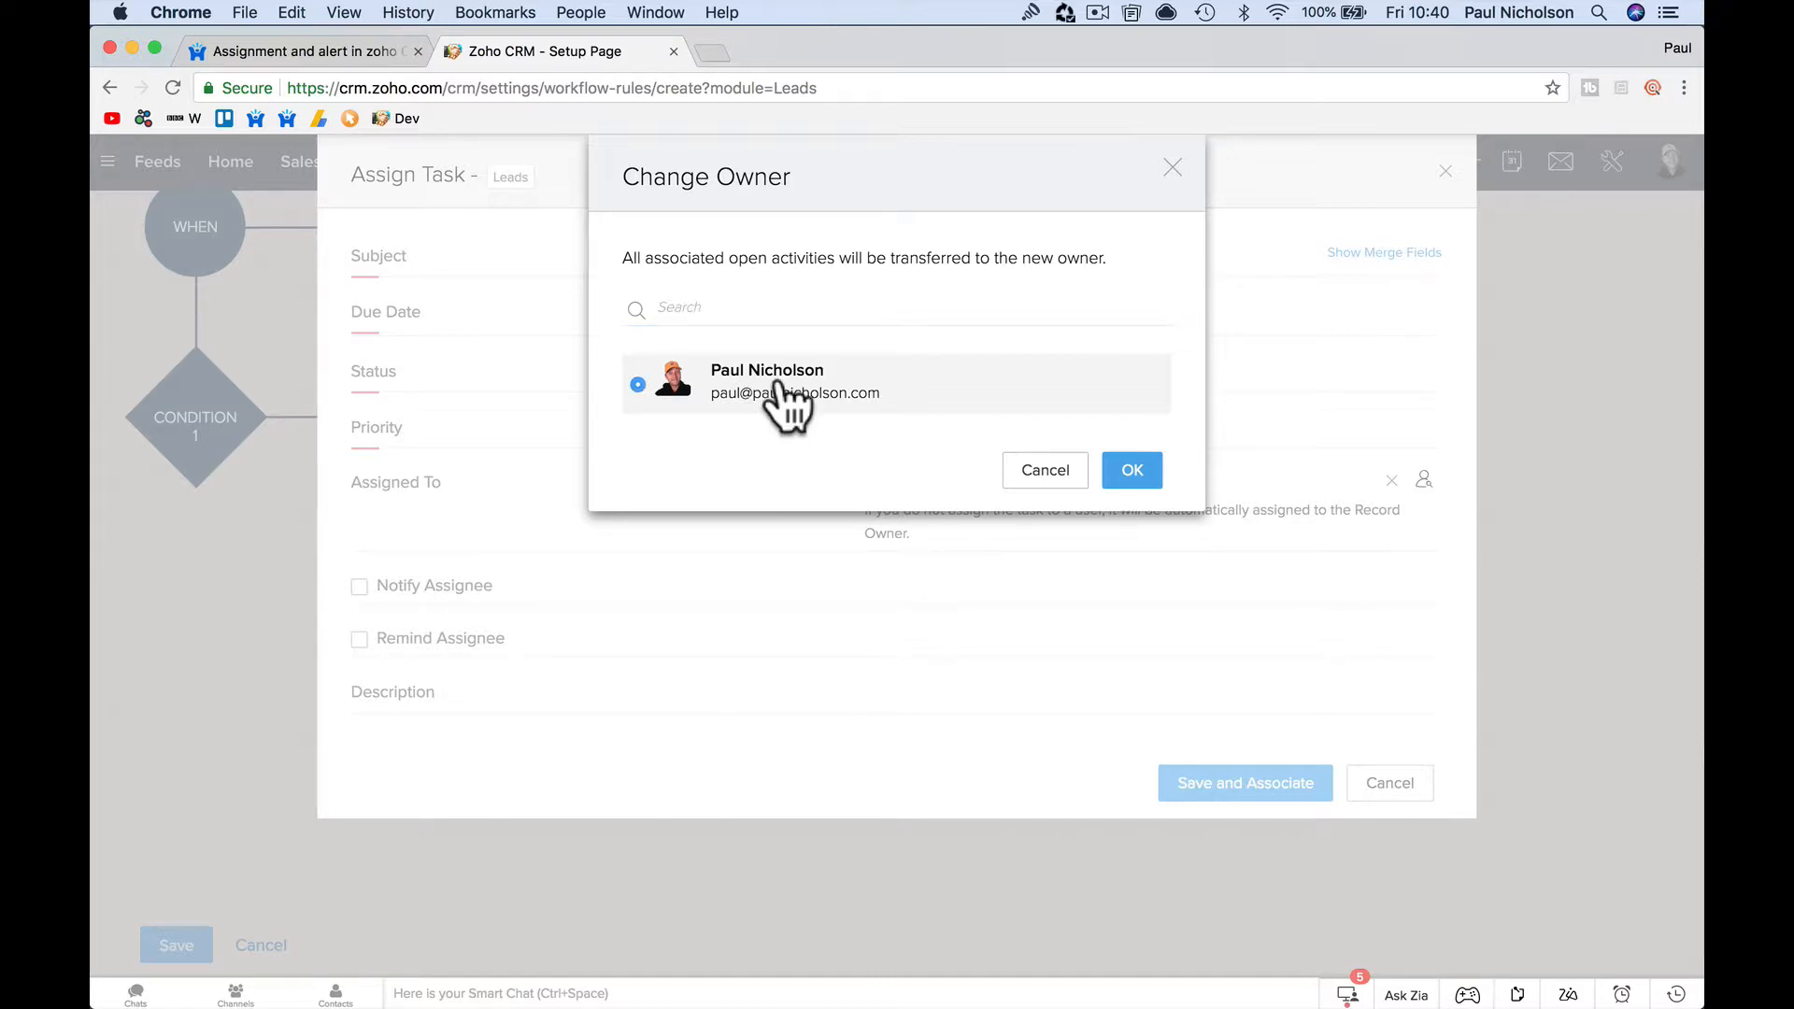
{"action": "left_click", "coordinate": [1142, 470]}
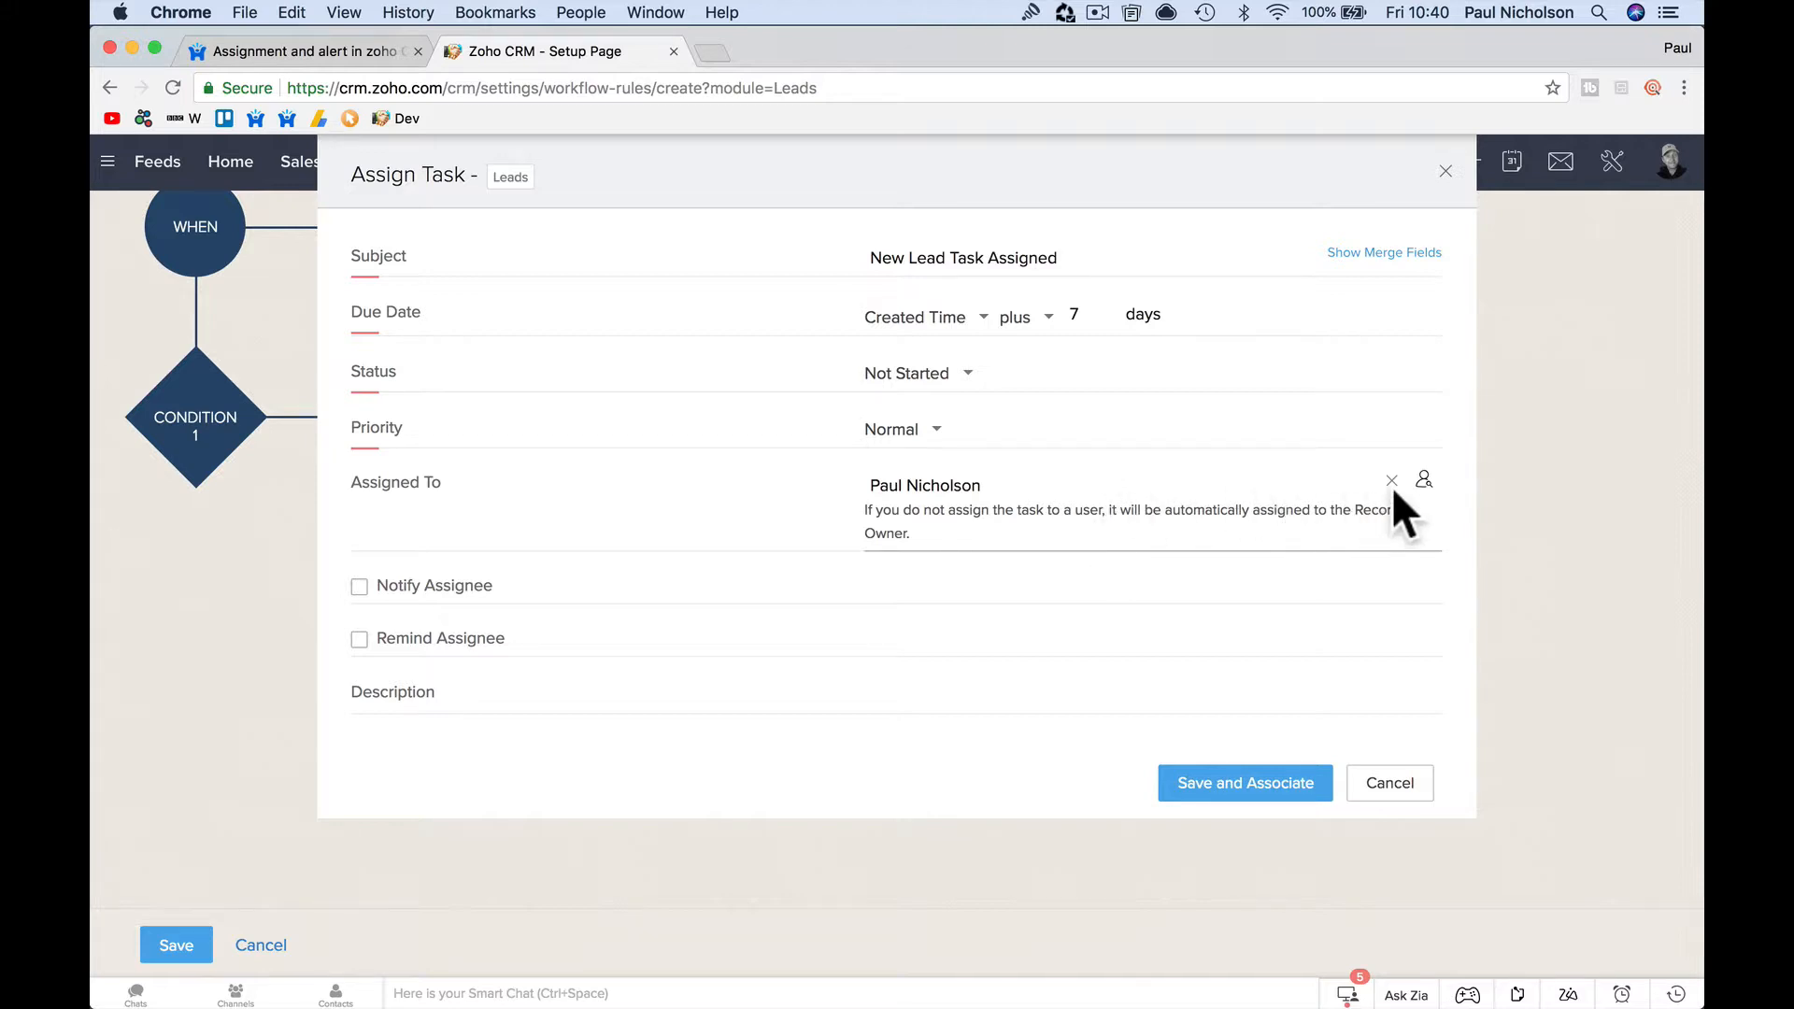
{"action": "left_click", "coordinate": [1423, 479]}
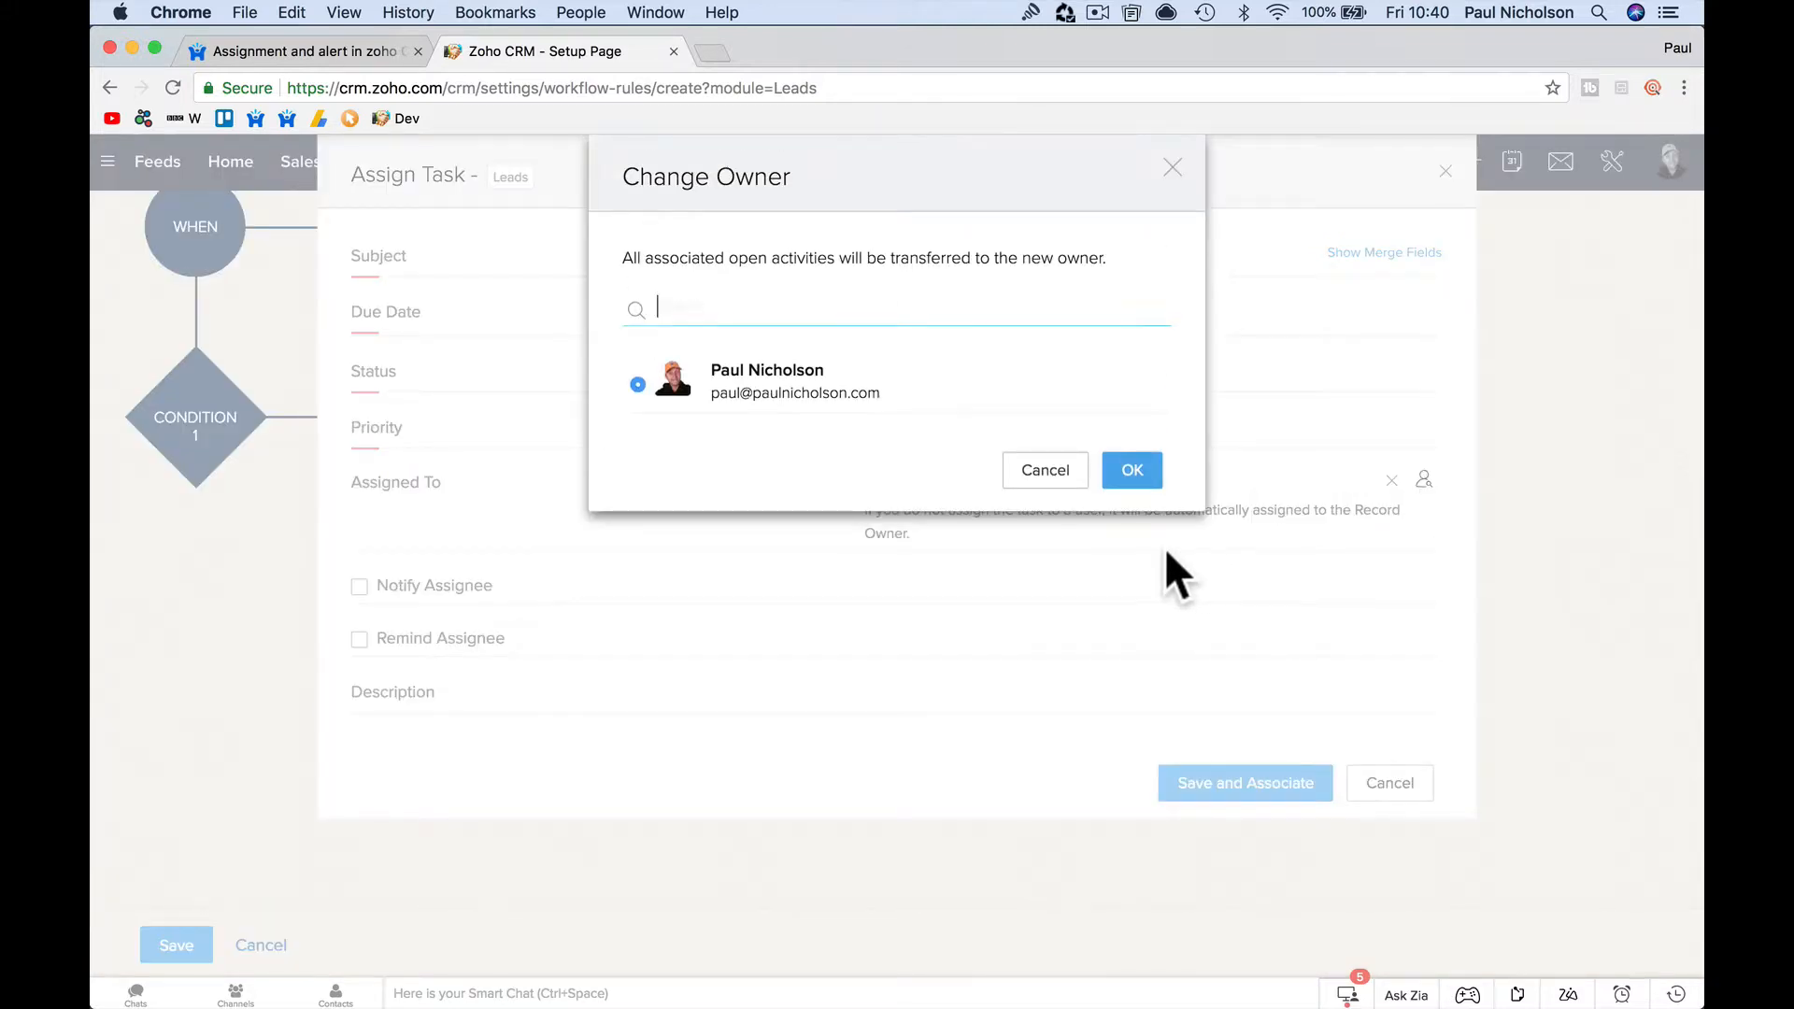
{"action": "left_click", "coordinate": [1063, 485]}
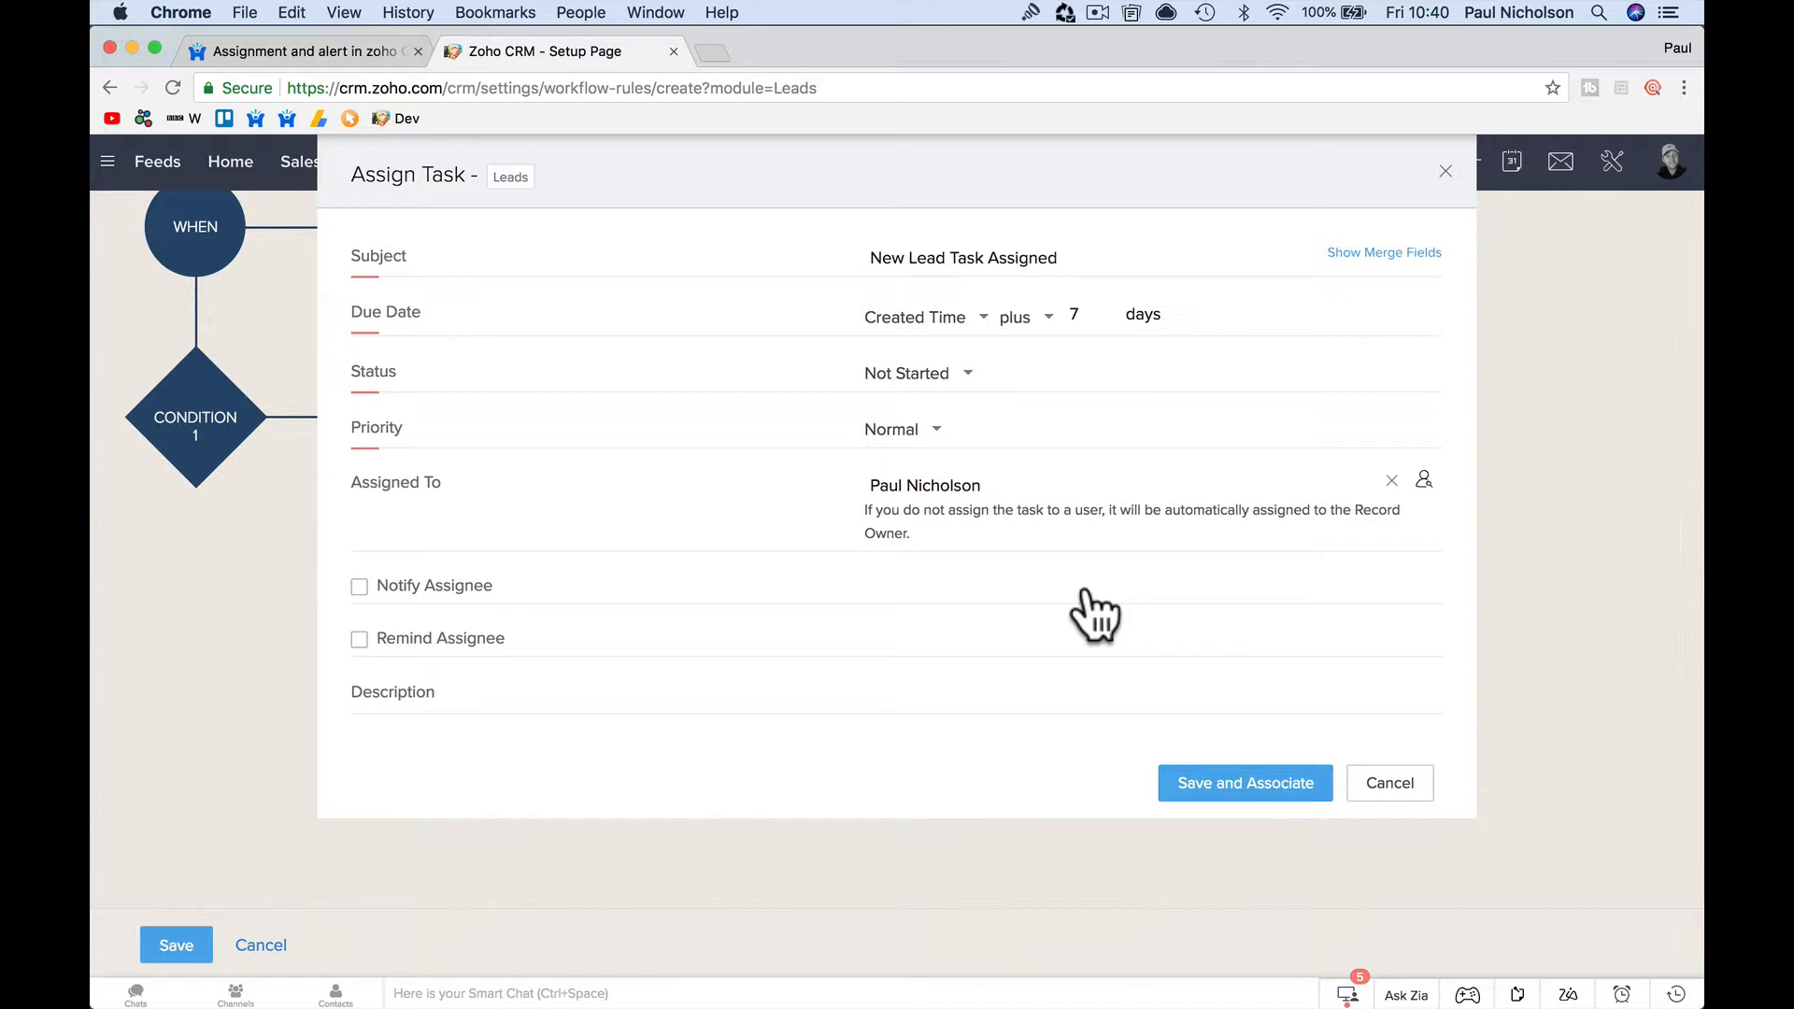
Enable notifying the assignee and add an assignee reminder 1 day before the due date at 02:00 PM
{"action": "left_click", "coordinate": [456, 591]}
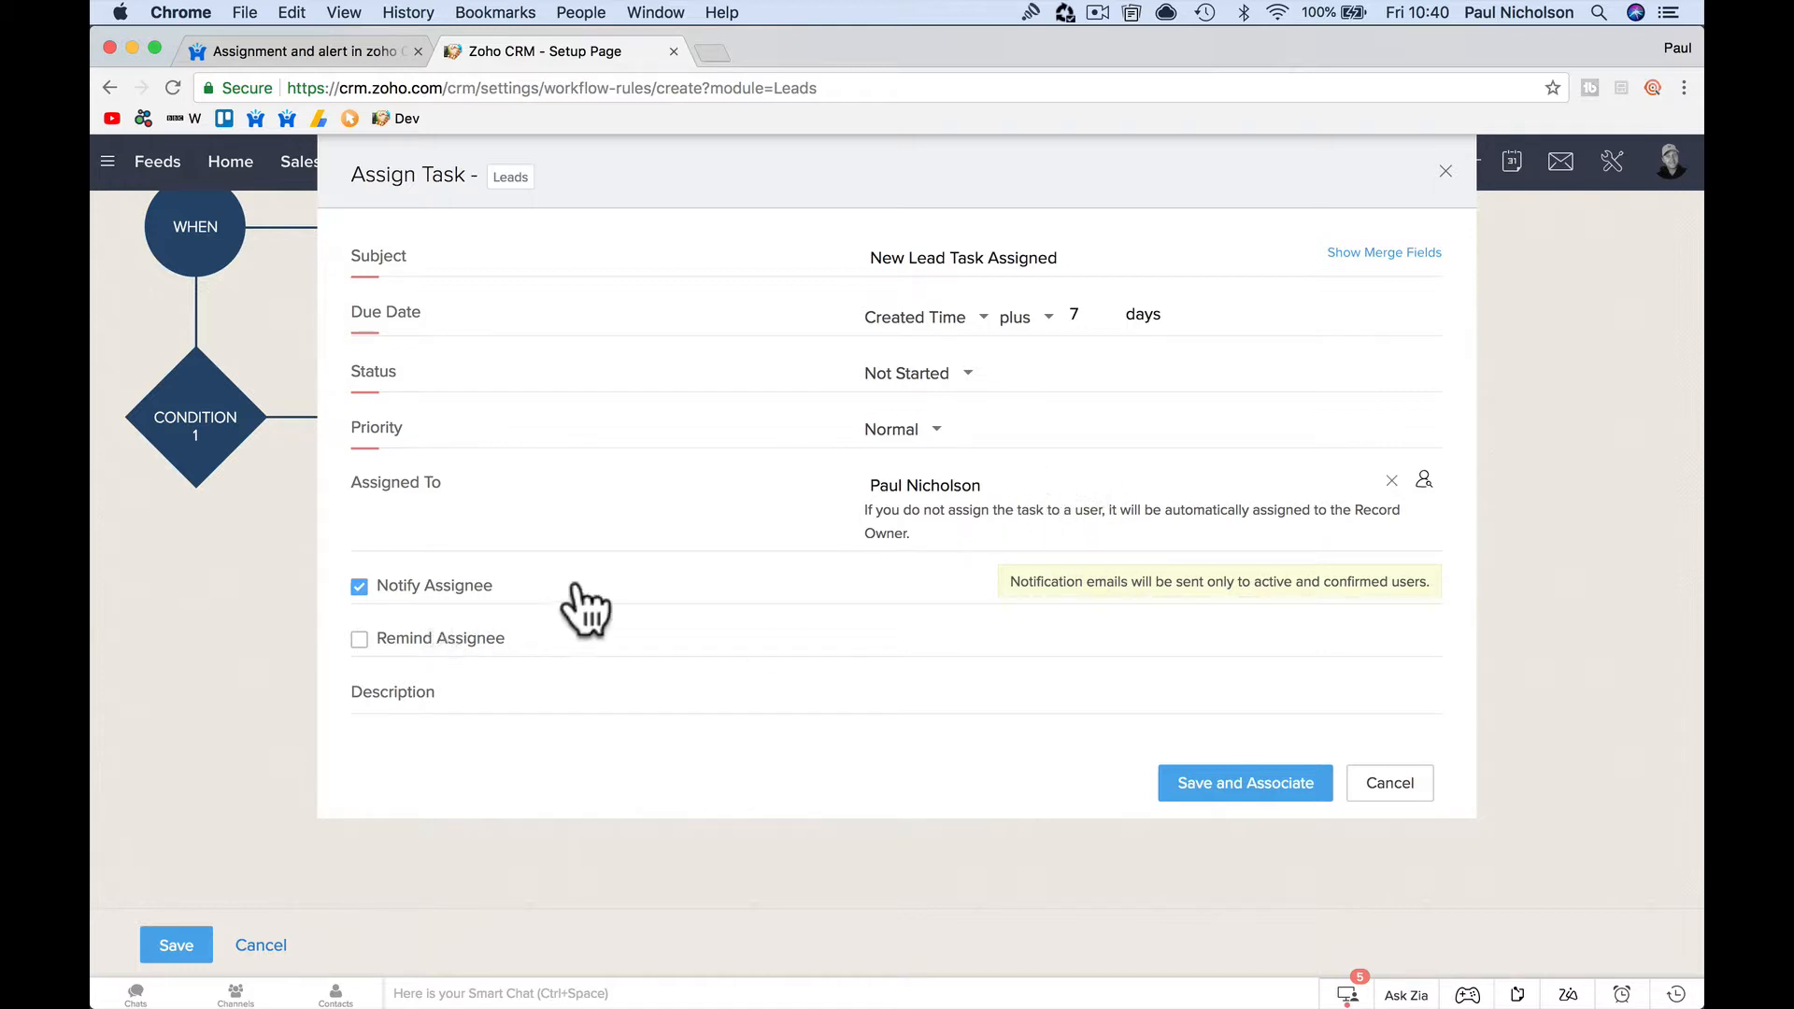
{"action": "left_click", "coordinate": [400, 646]}
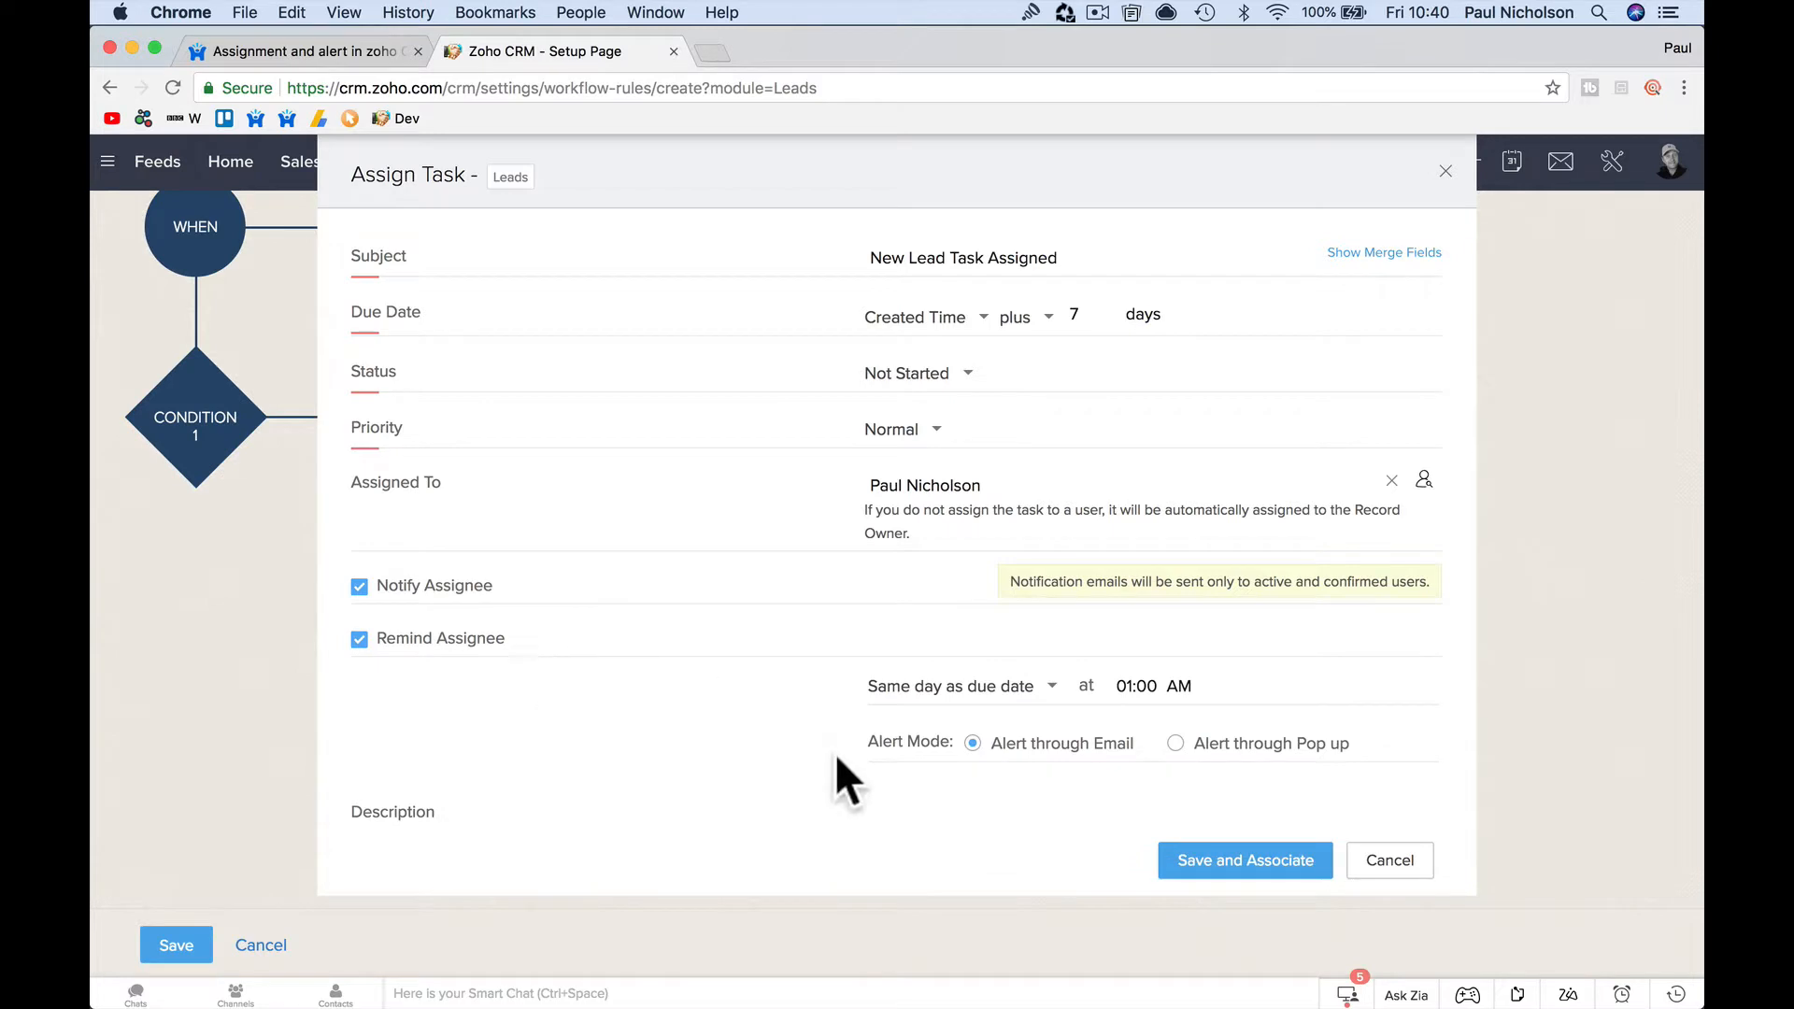
{"action": "left_click", "coordinate": [1053, 689]}
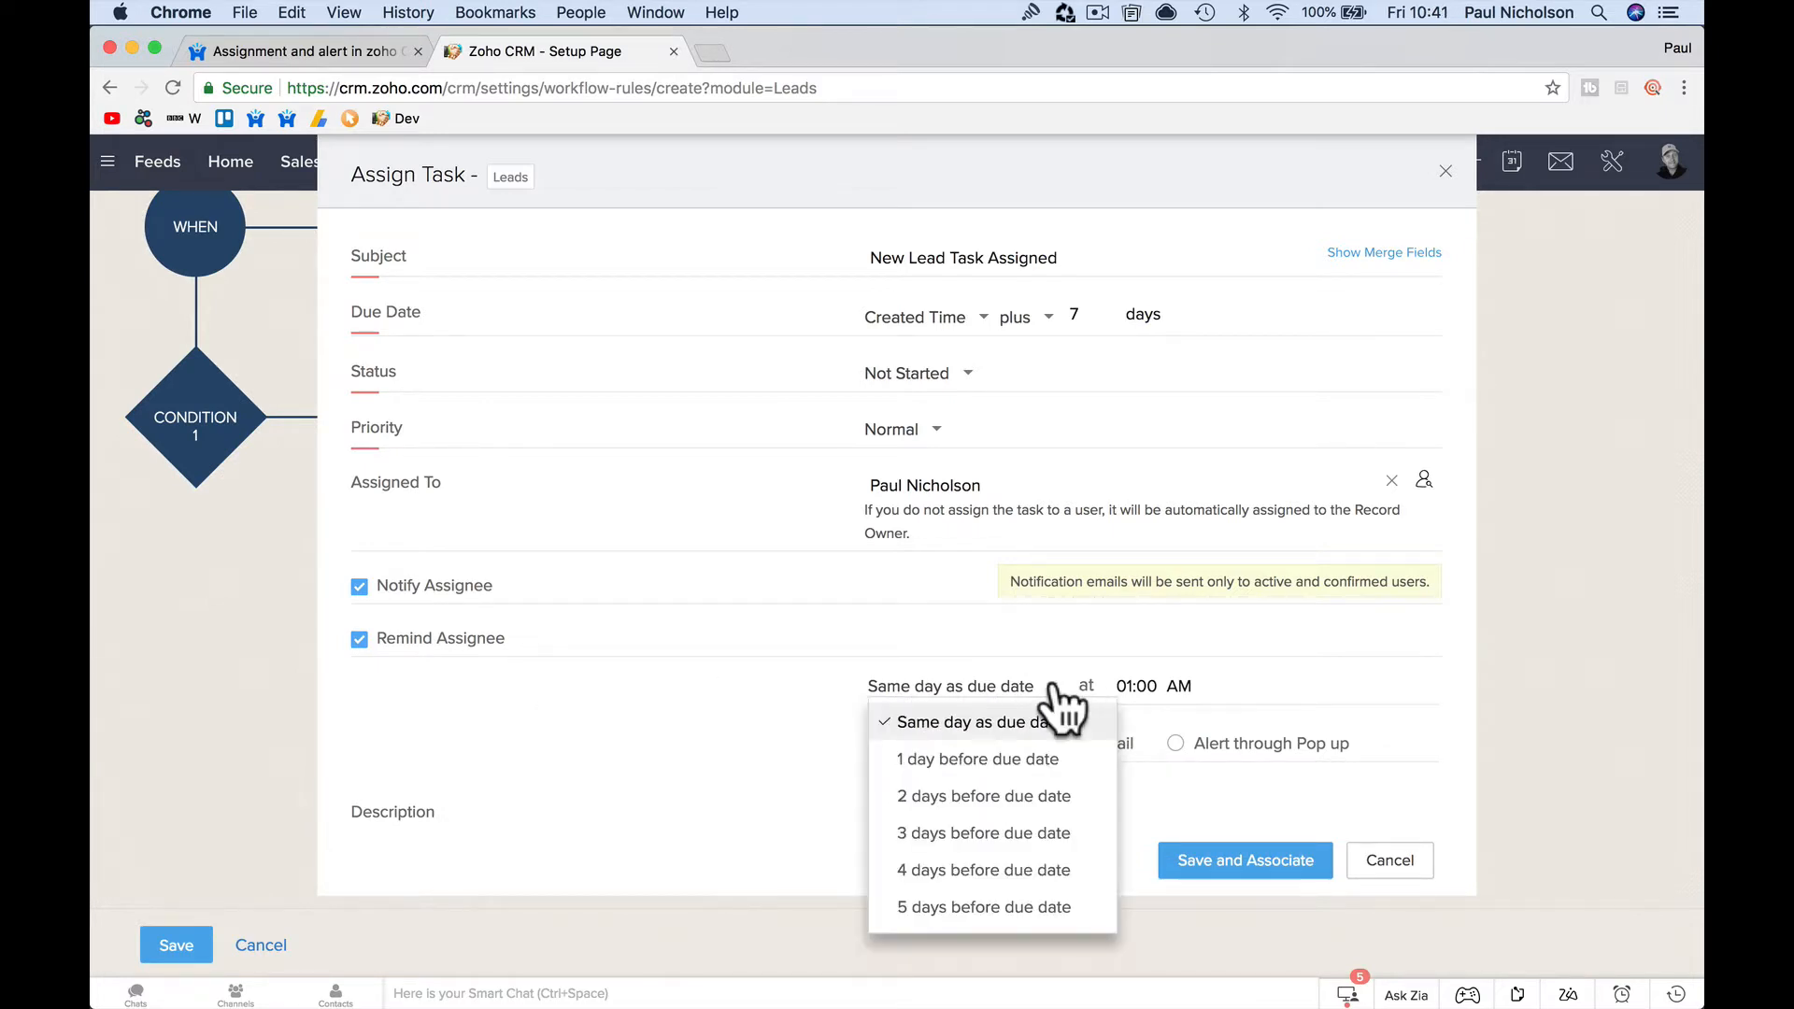
{"action": "left_click", "coordinate": [1042, 755]}
{"action": "left_click", "coordinate": [1145, 689]}
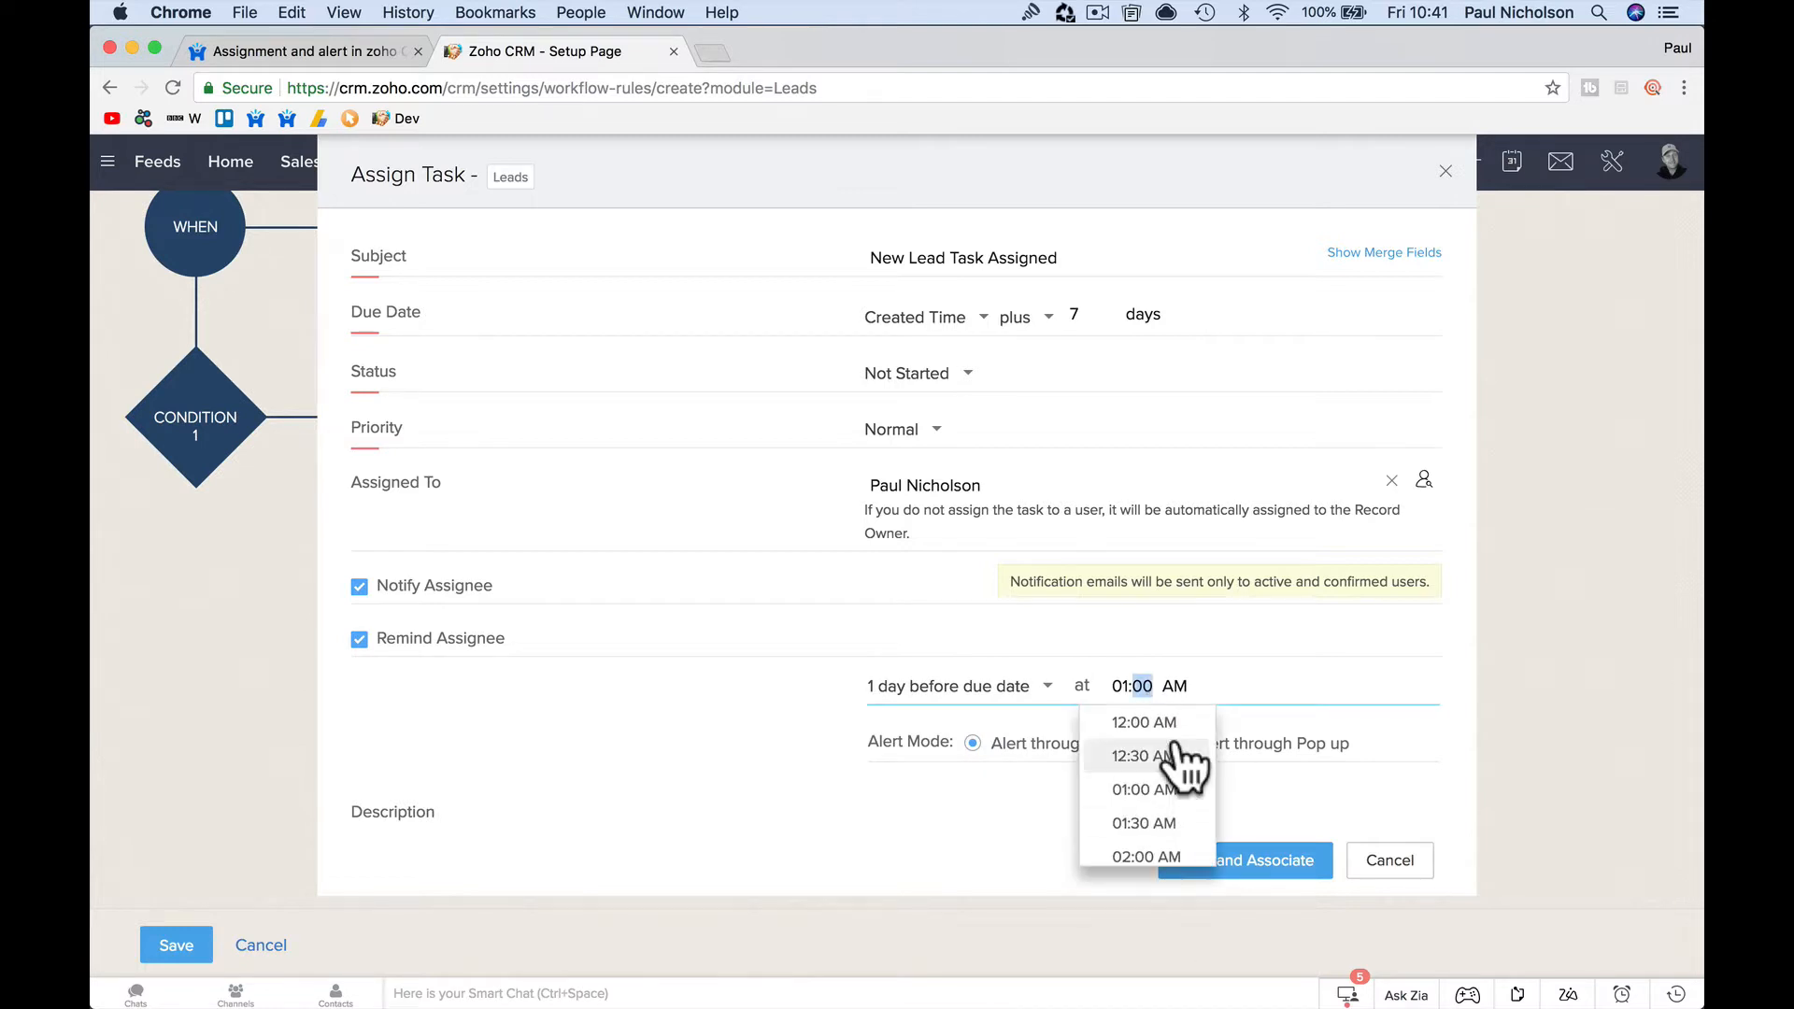
{"action": "scroll", "coordinate": [1183, 759], "scroll_direction": "down", "scroll_amount": 5}
{"action": "scroll", "coordinate": [1183, 759], "scroll_direction": "down", "scroll_amount": 8}
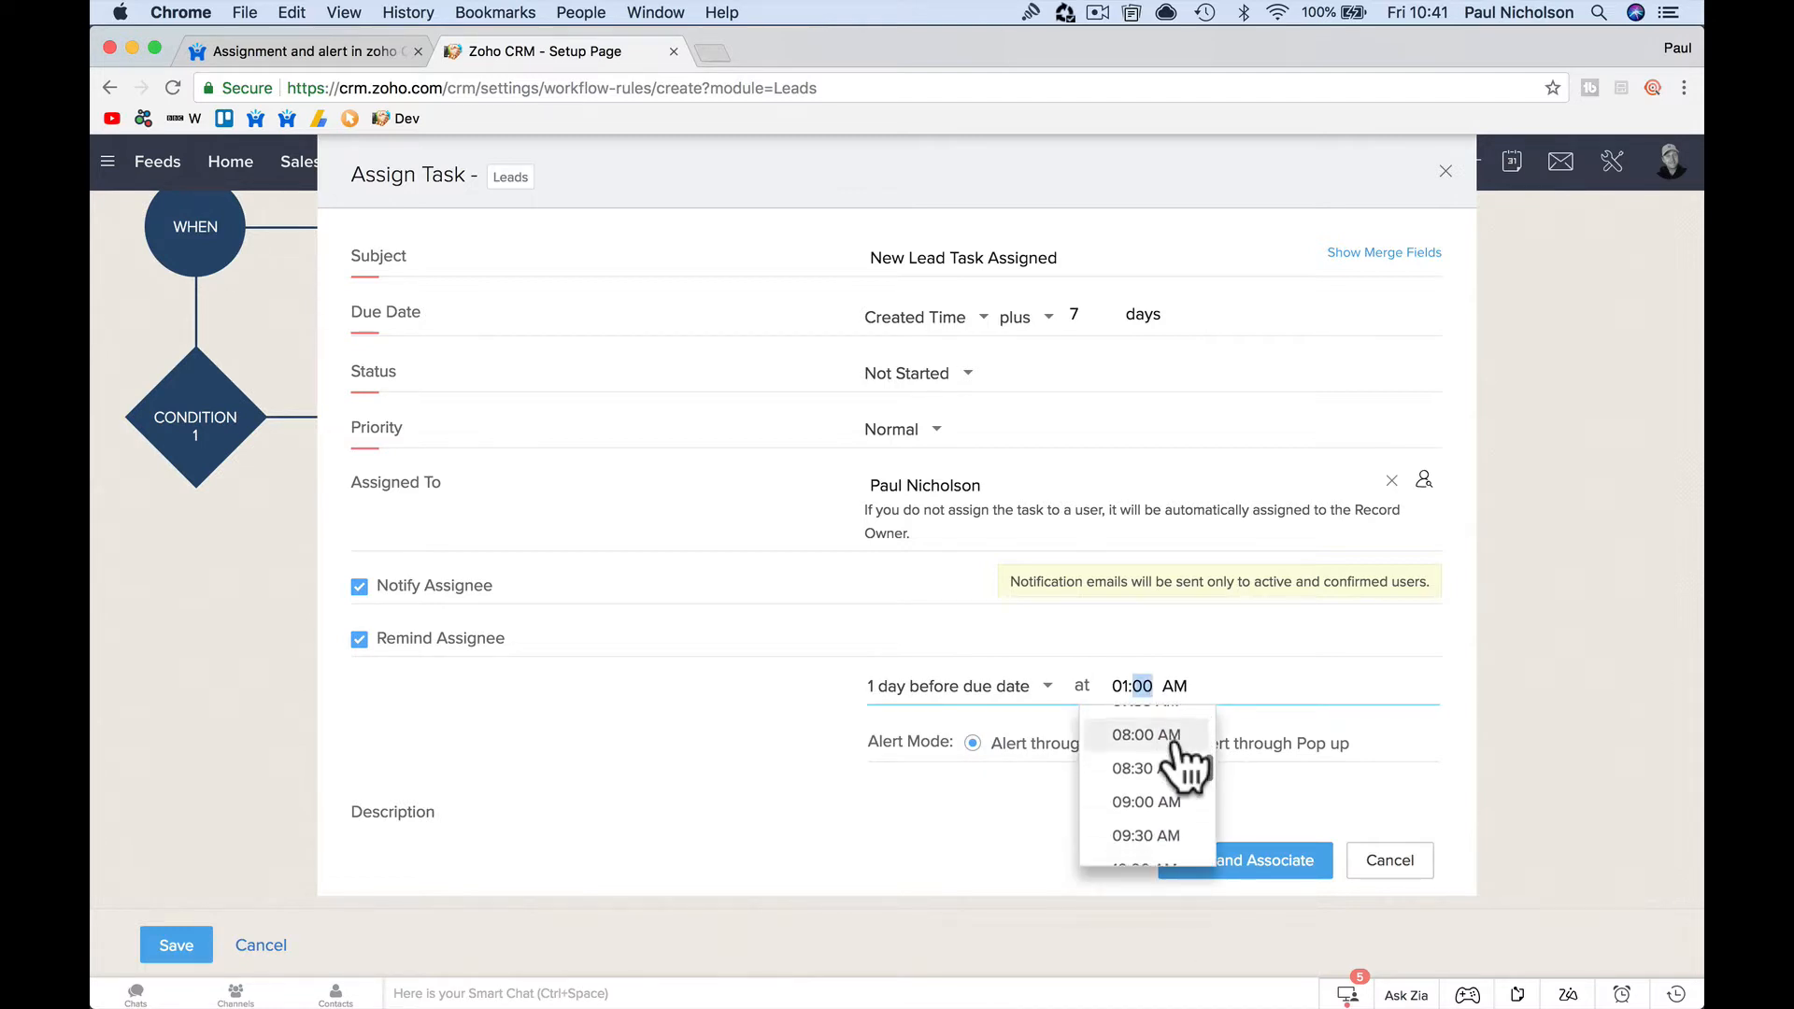
{"action": "scroll", "coordinate": [1183, 759], "scroll_direction": "down", "scroll_amount": 2}
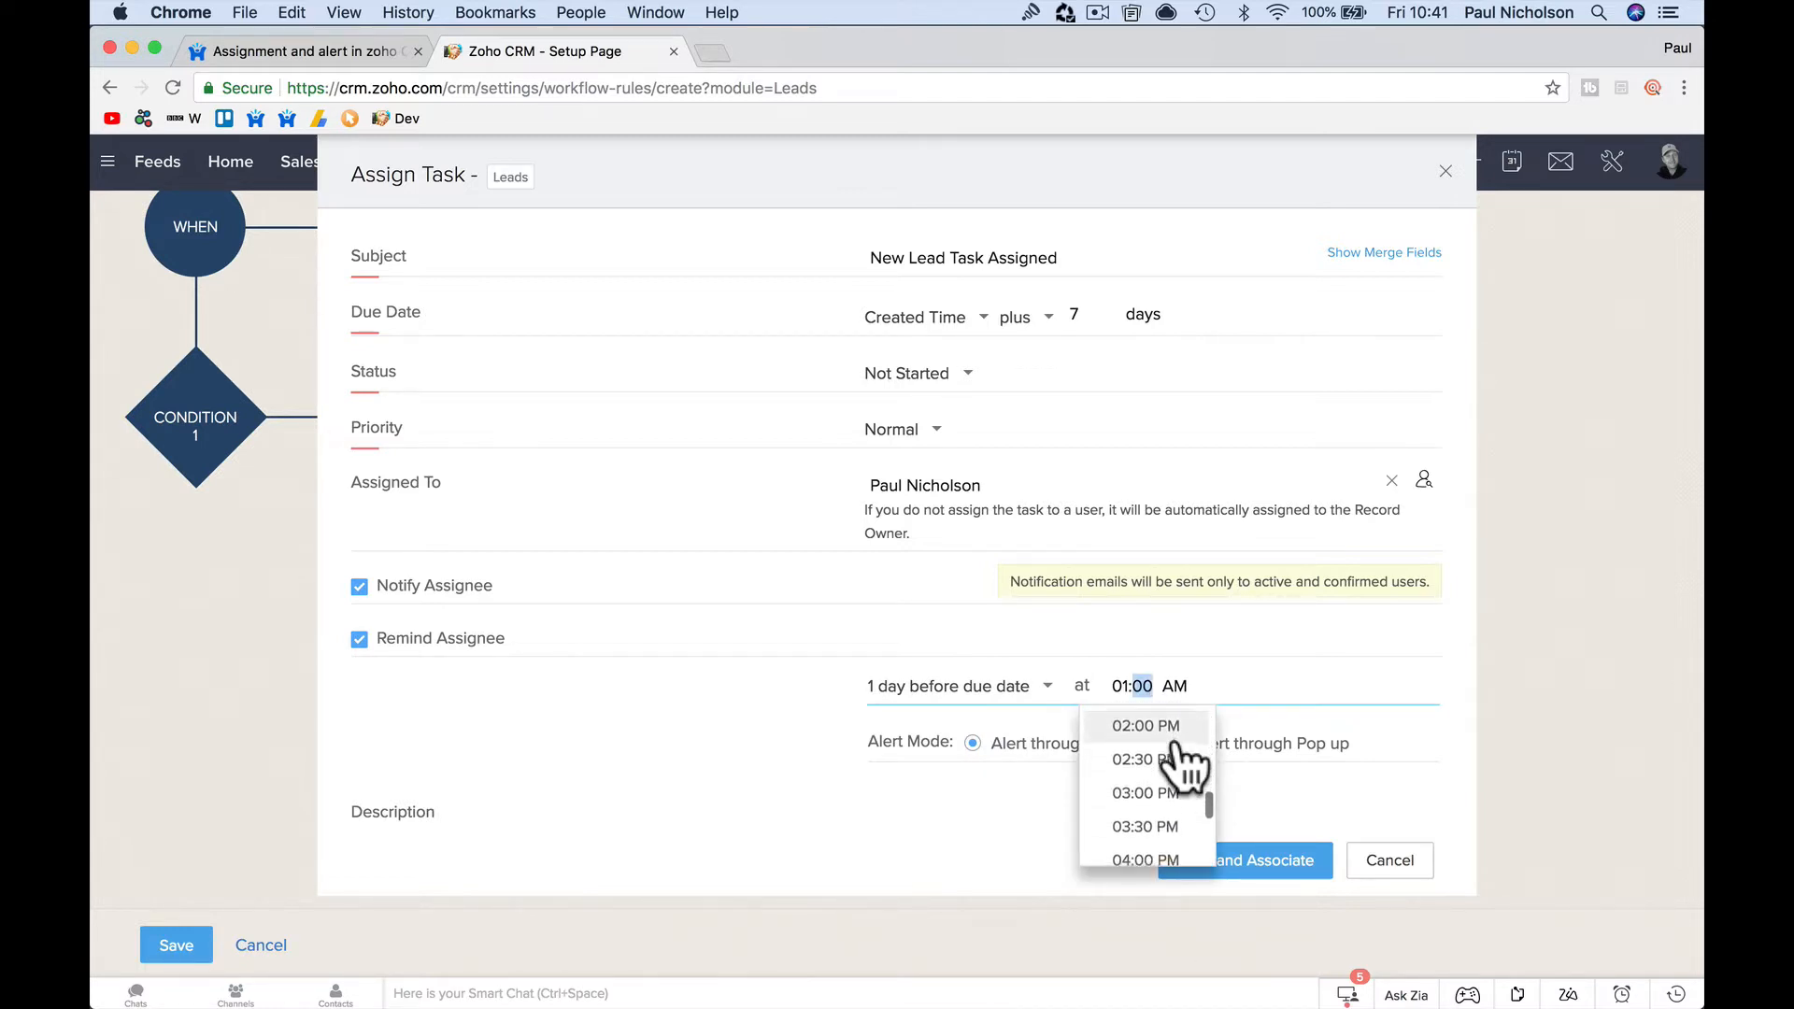
{"action": "left_click", "coordinate": [1187, 760]}
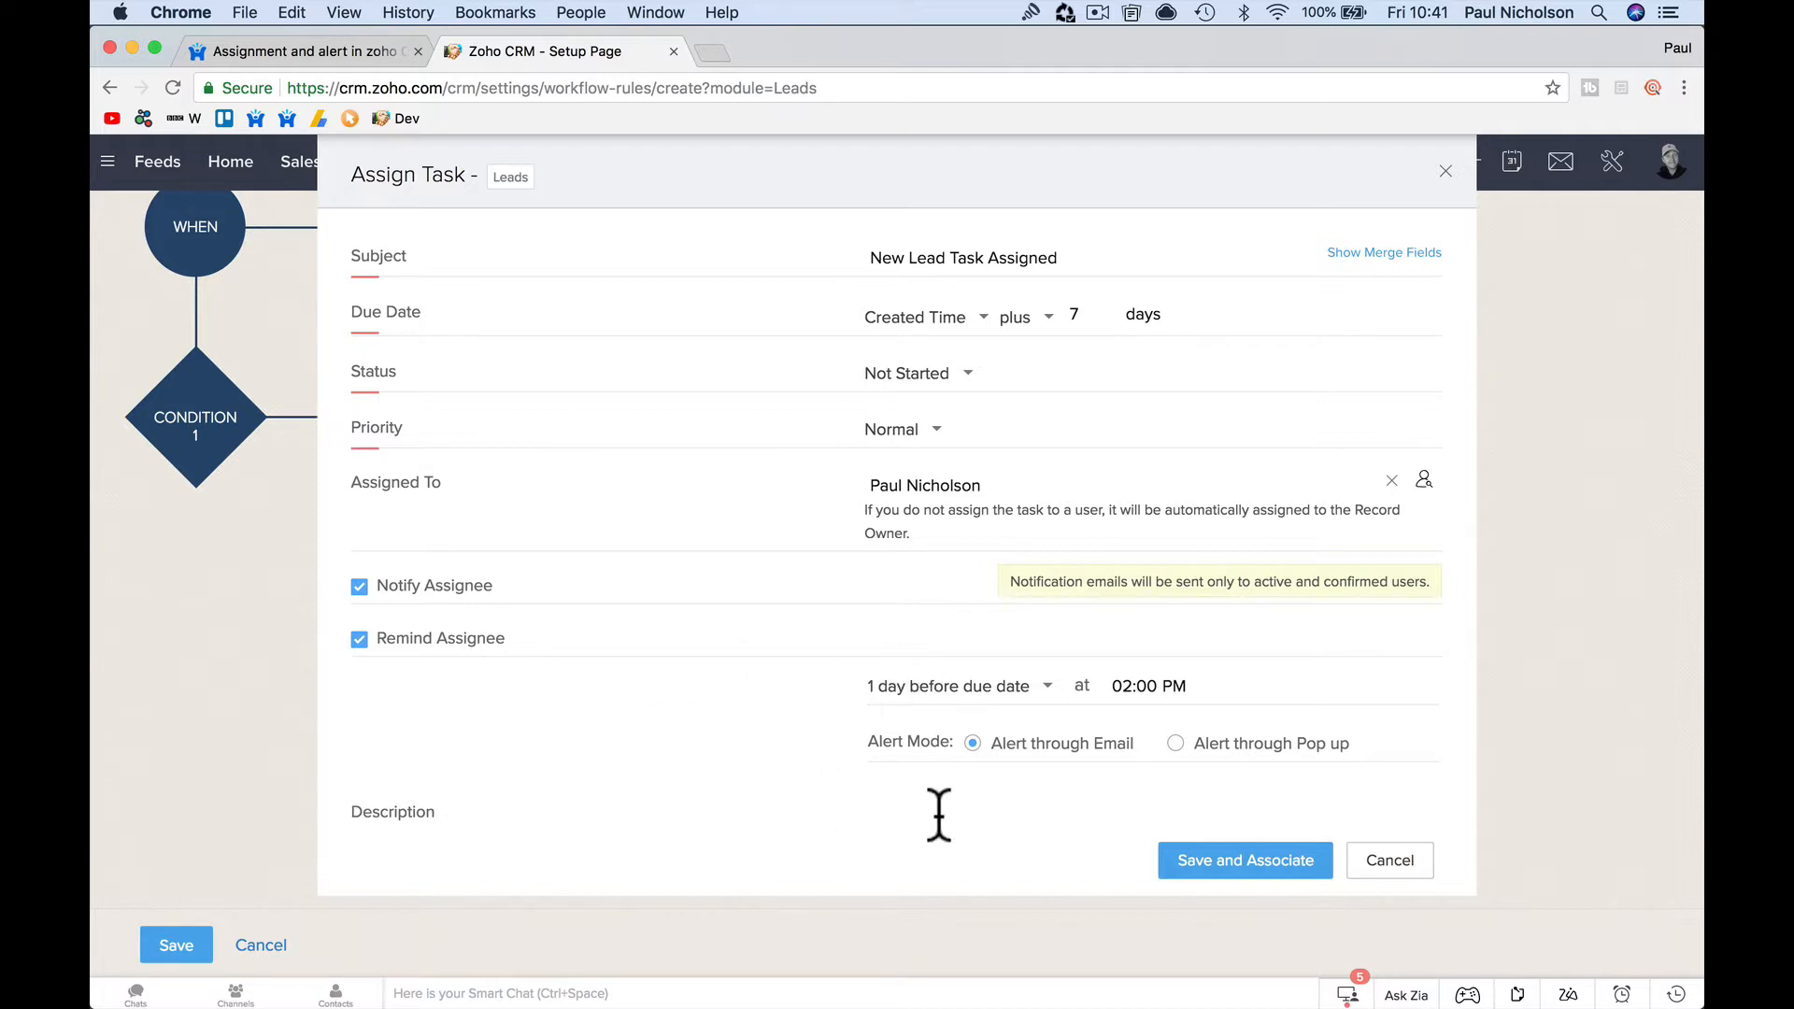
Save and associate the task with the rule, and save the workflow rule
{"action": "left_click", "coordinate": [1231, 855]}
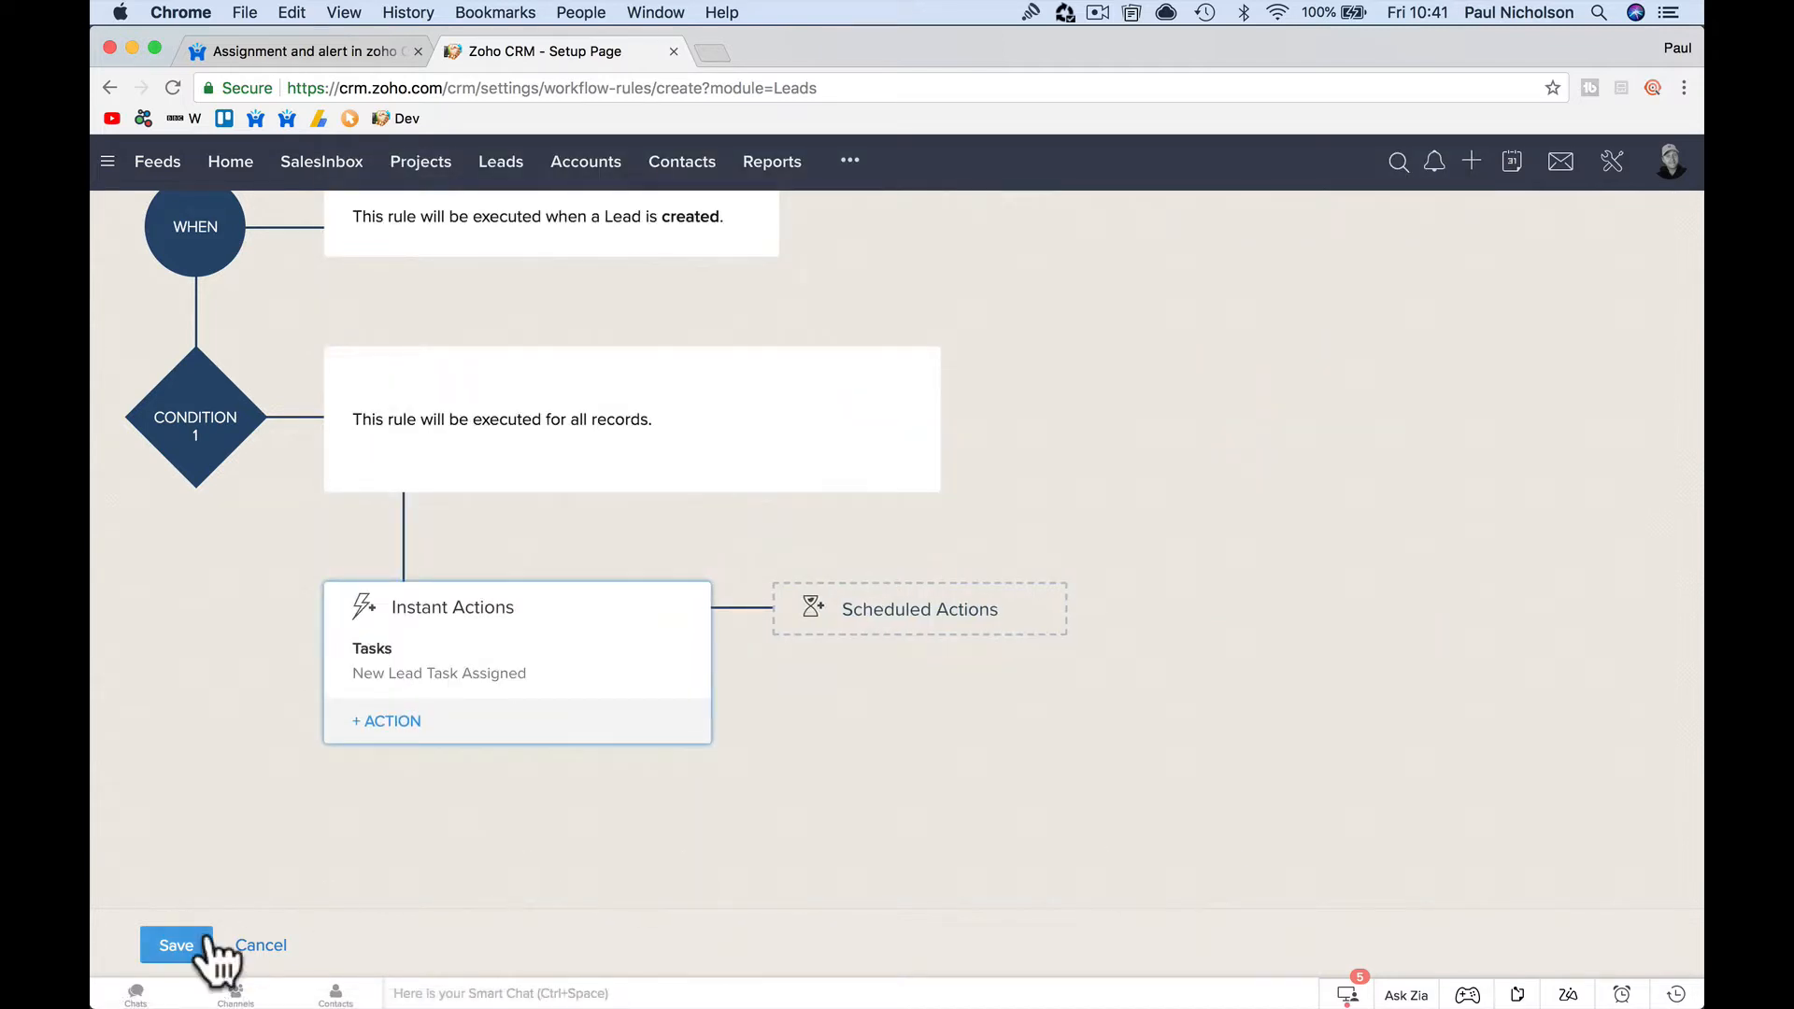
{"action": "left_click", "coordinate": [170, 946]}
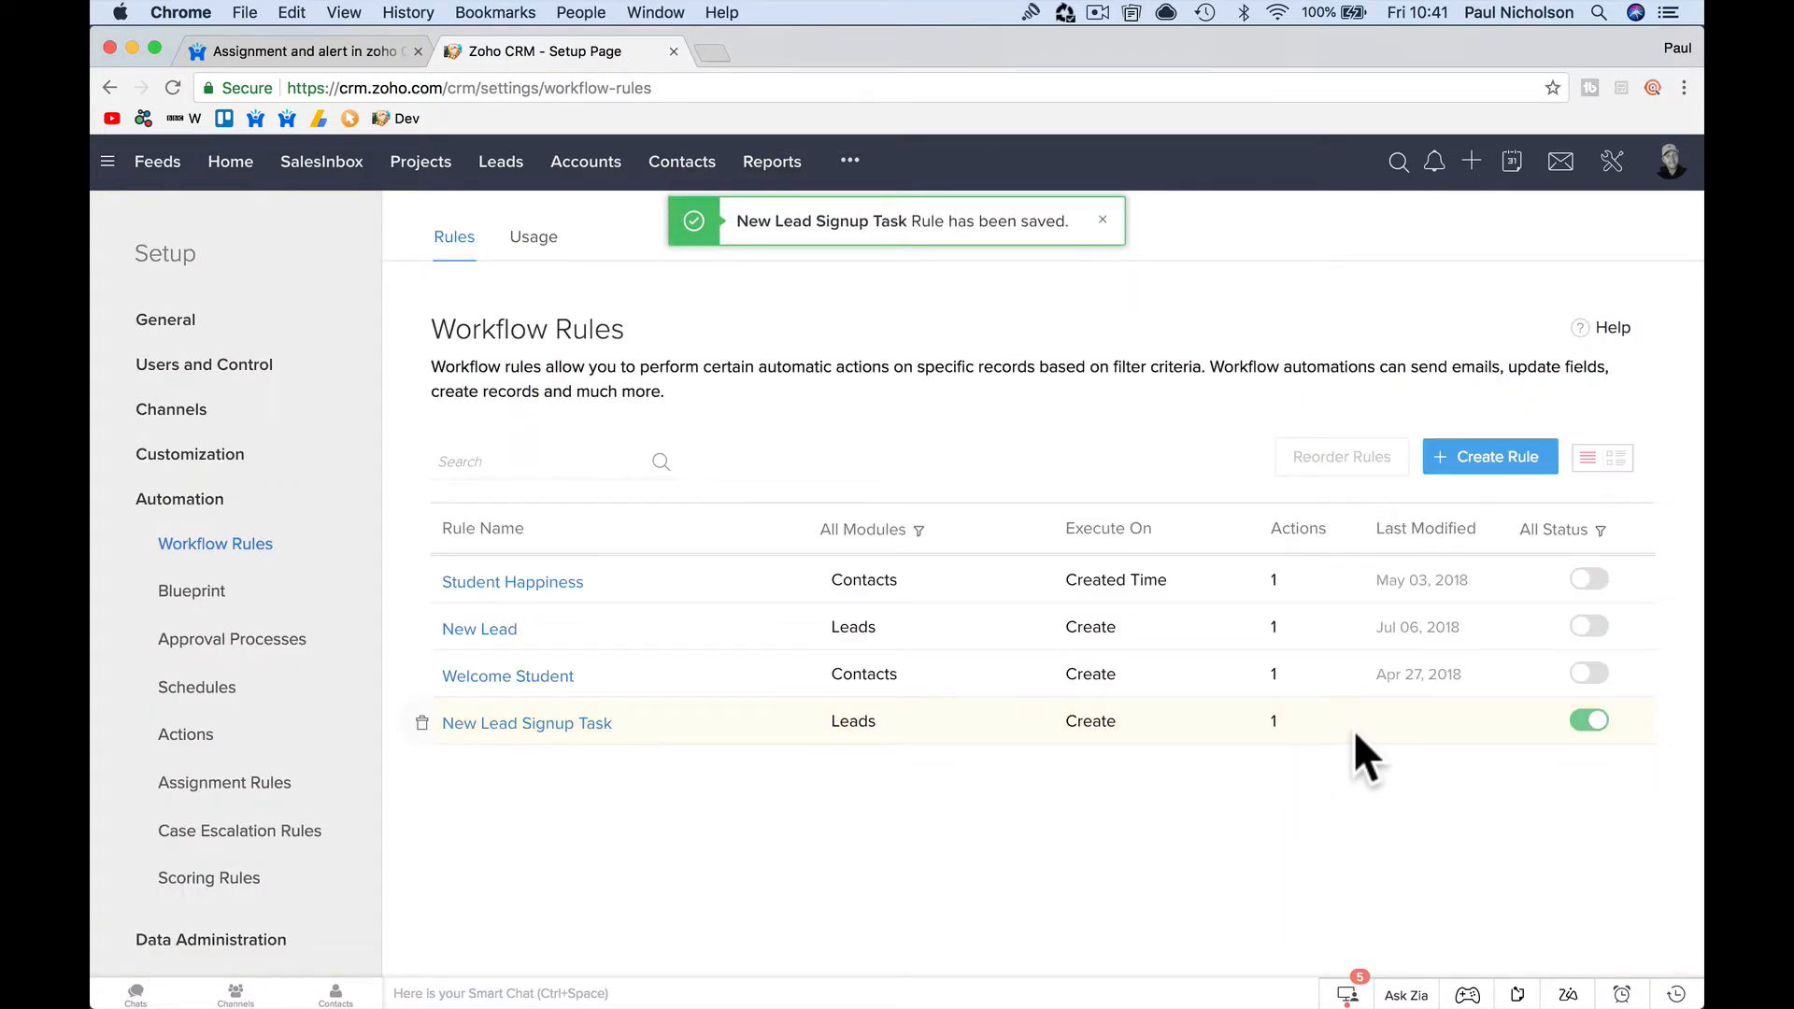
Start a new lead in the Leads module with "Happy-Me Business Test" as the company
{"action": "left_click", "coordinate": [495, 169]}
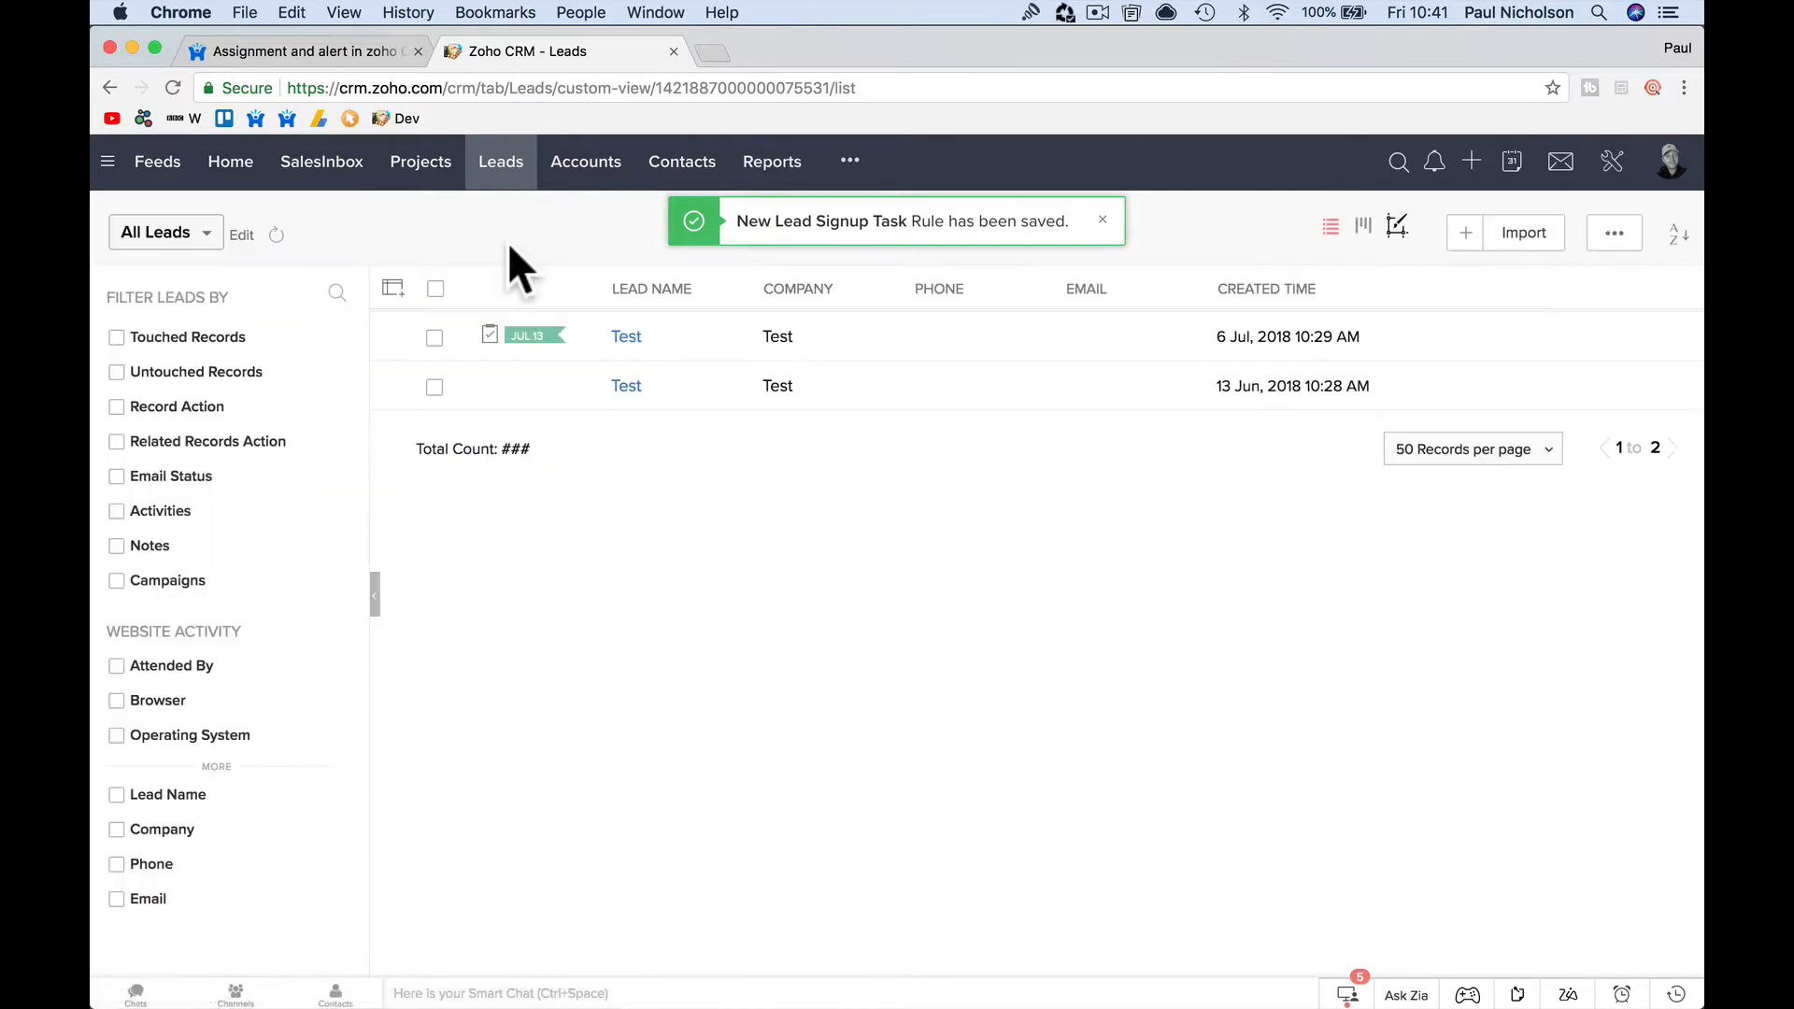
{"action": "left_click", "coordinate": [1463, 236]}
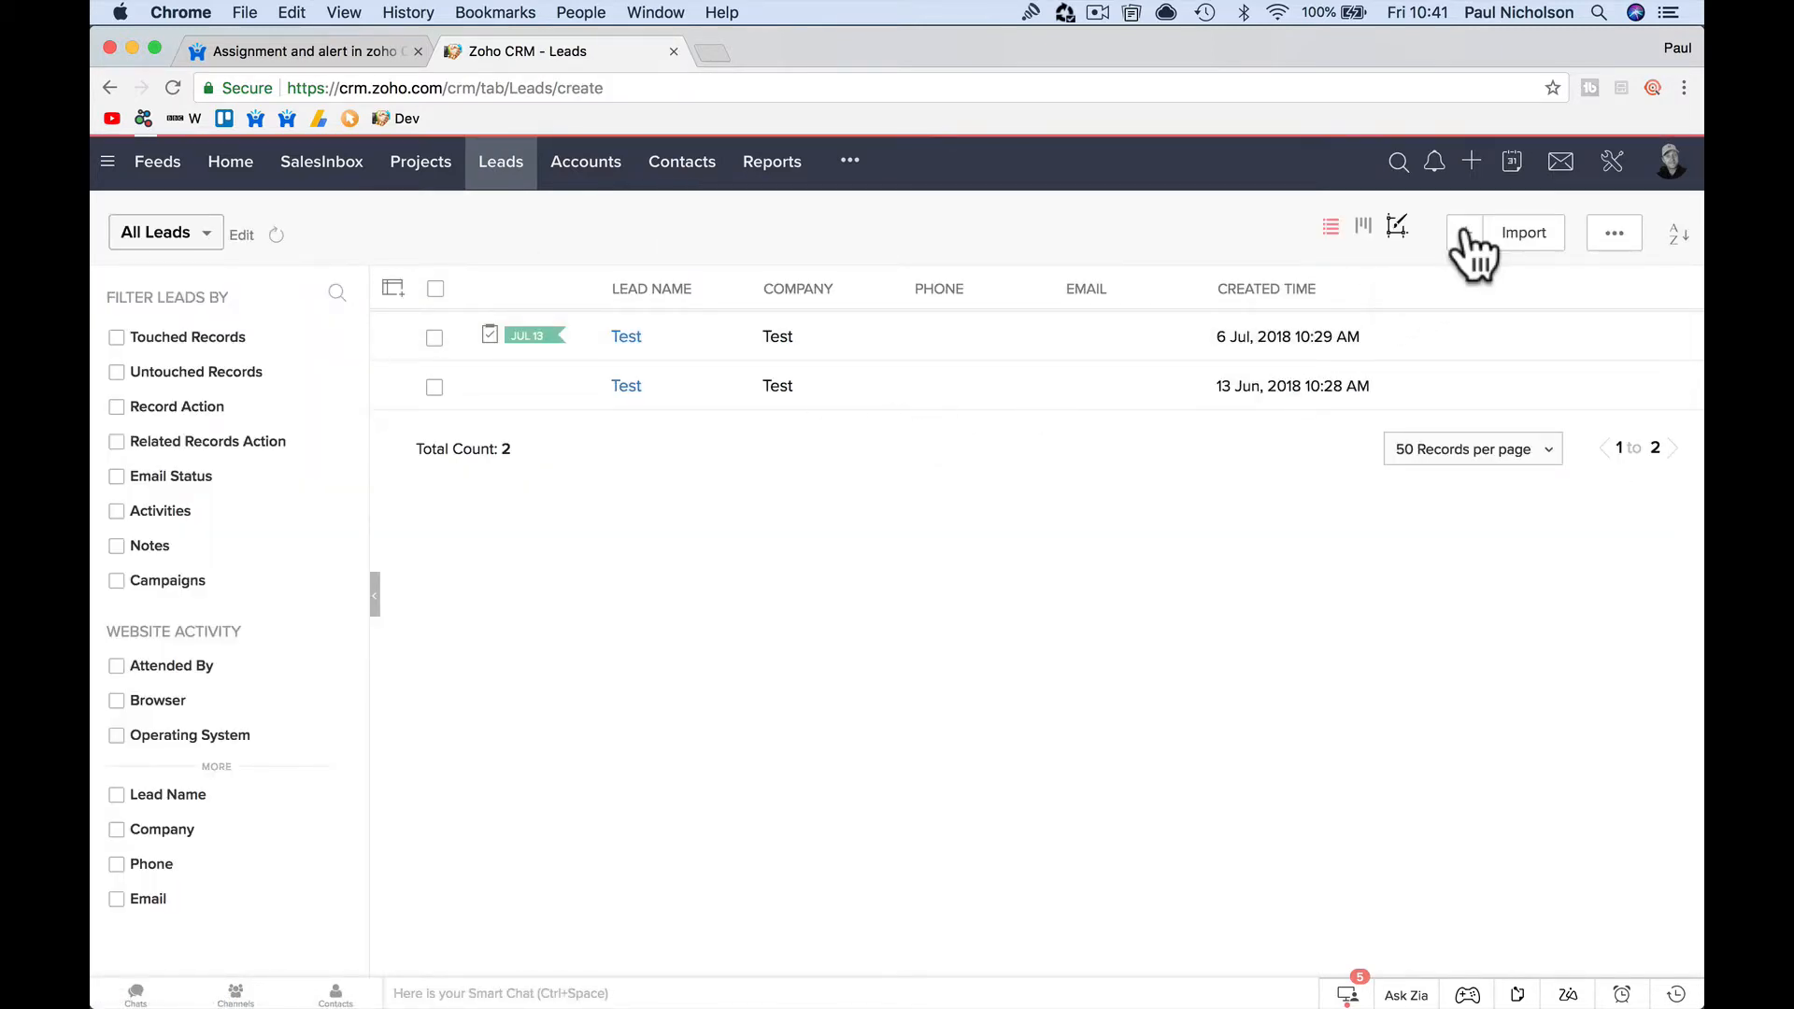
{"action": "left_click", "coordinate": [1140, 462]}
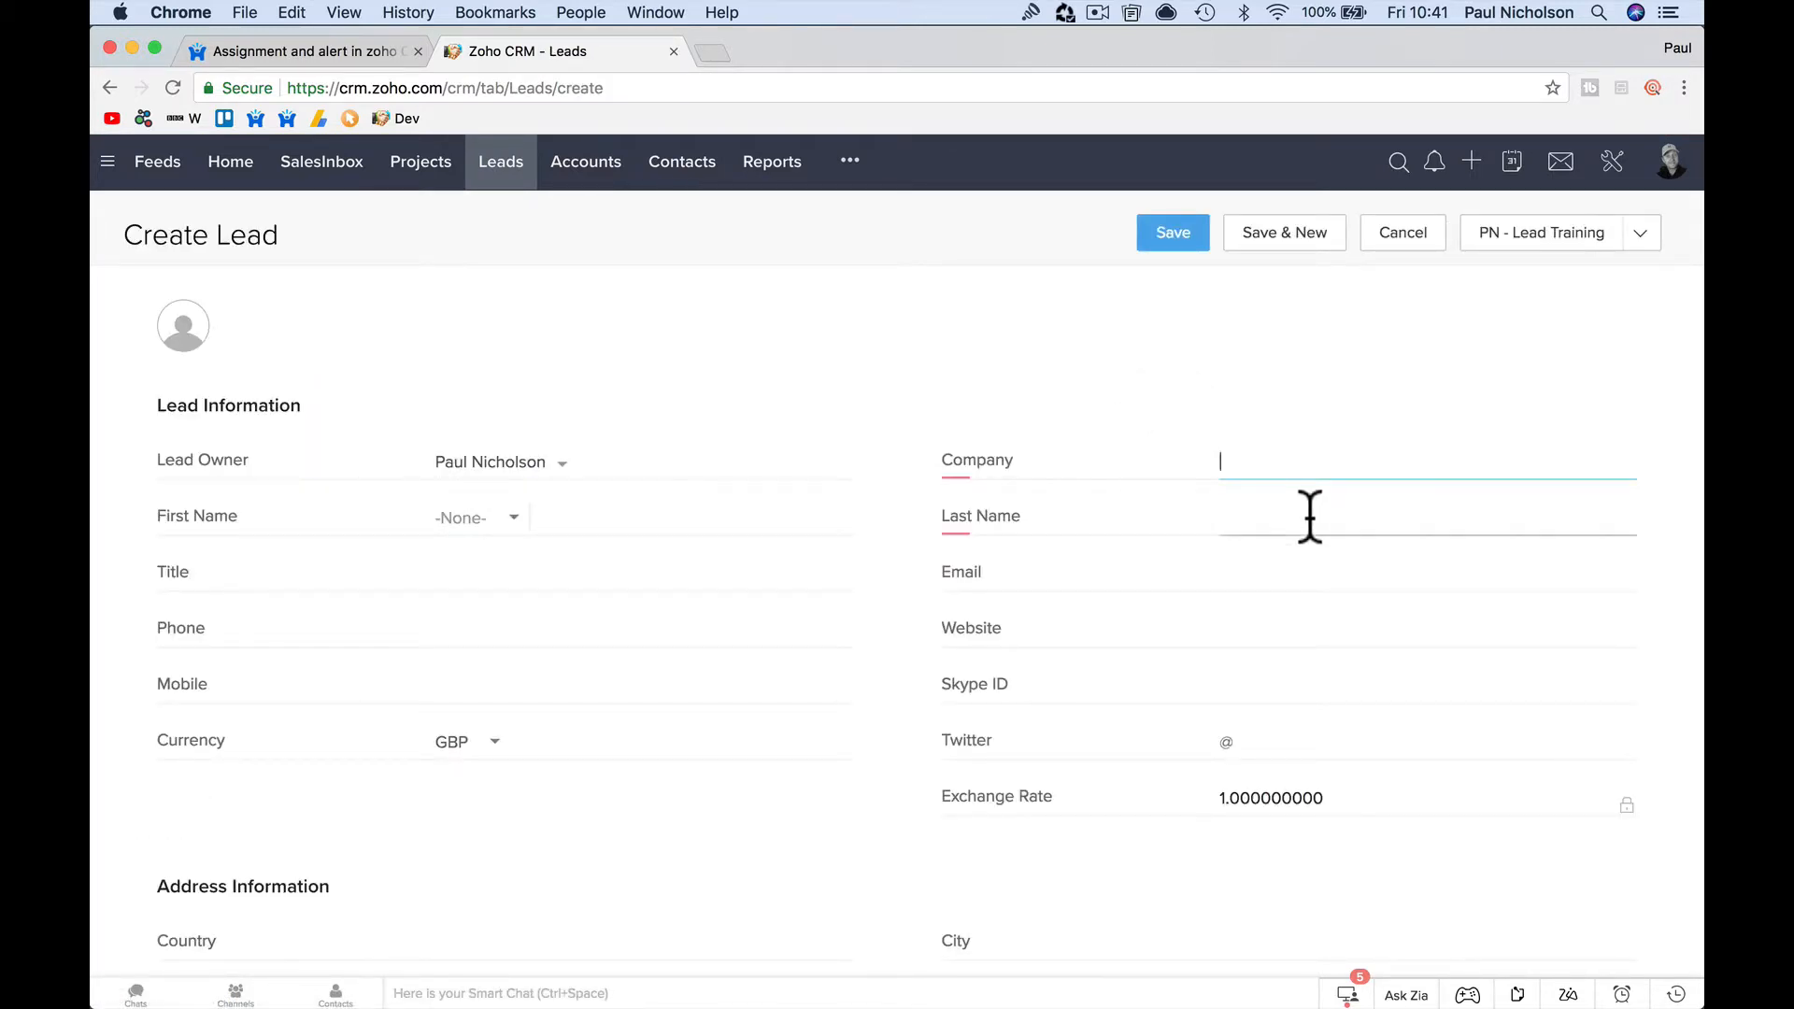
{"action": "type", "text": "H"}
{"action": "key", "text": "BackSpace"}
{"action": "key", "text": "BackSpace"}
{"action": "key", "text": "BackSpace"}
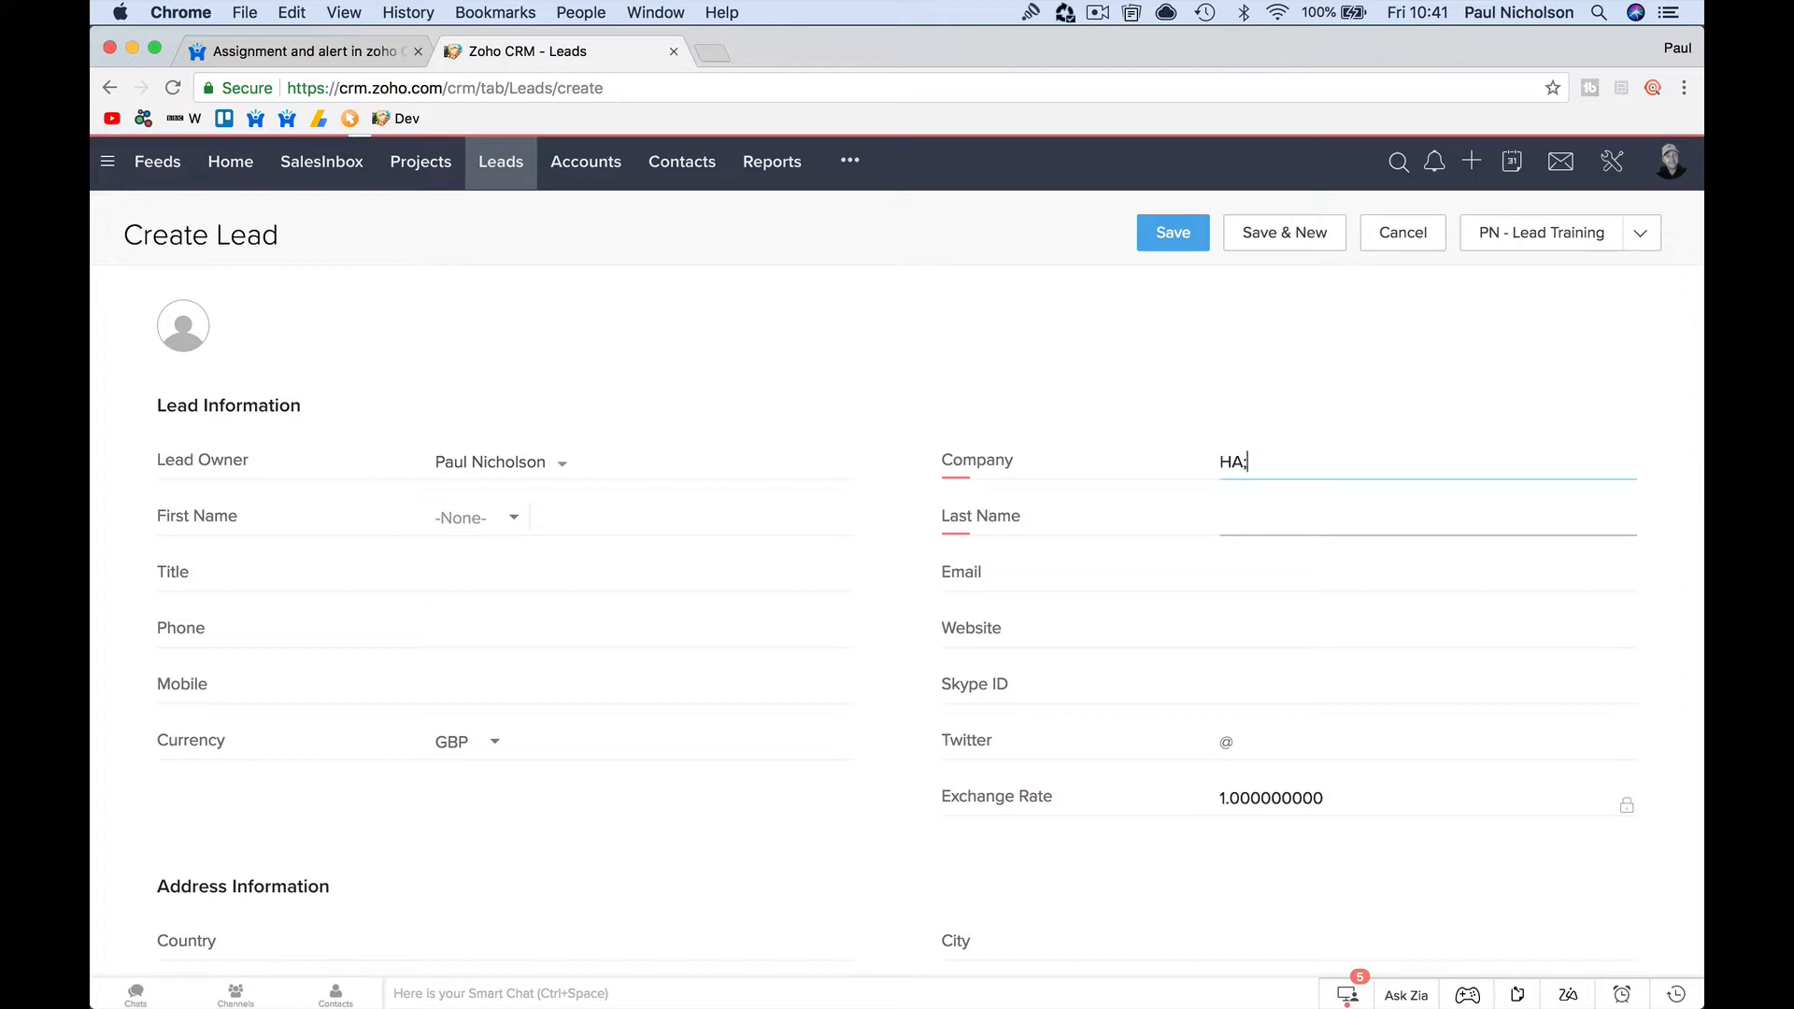
{"action": "type", "text": "appy-M"}
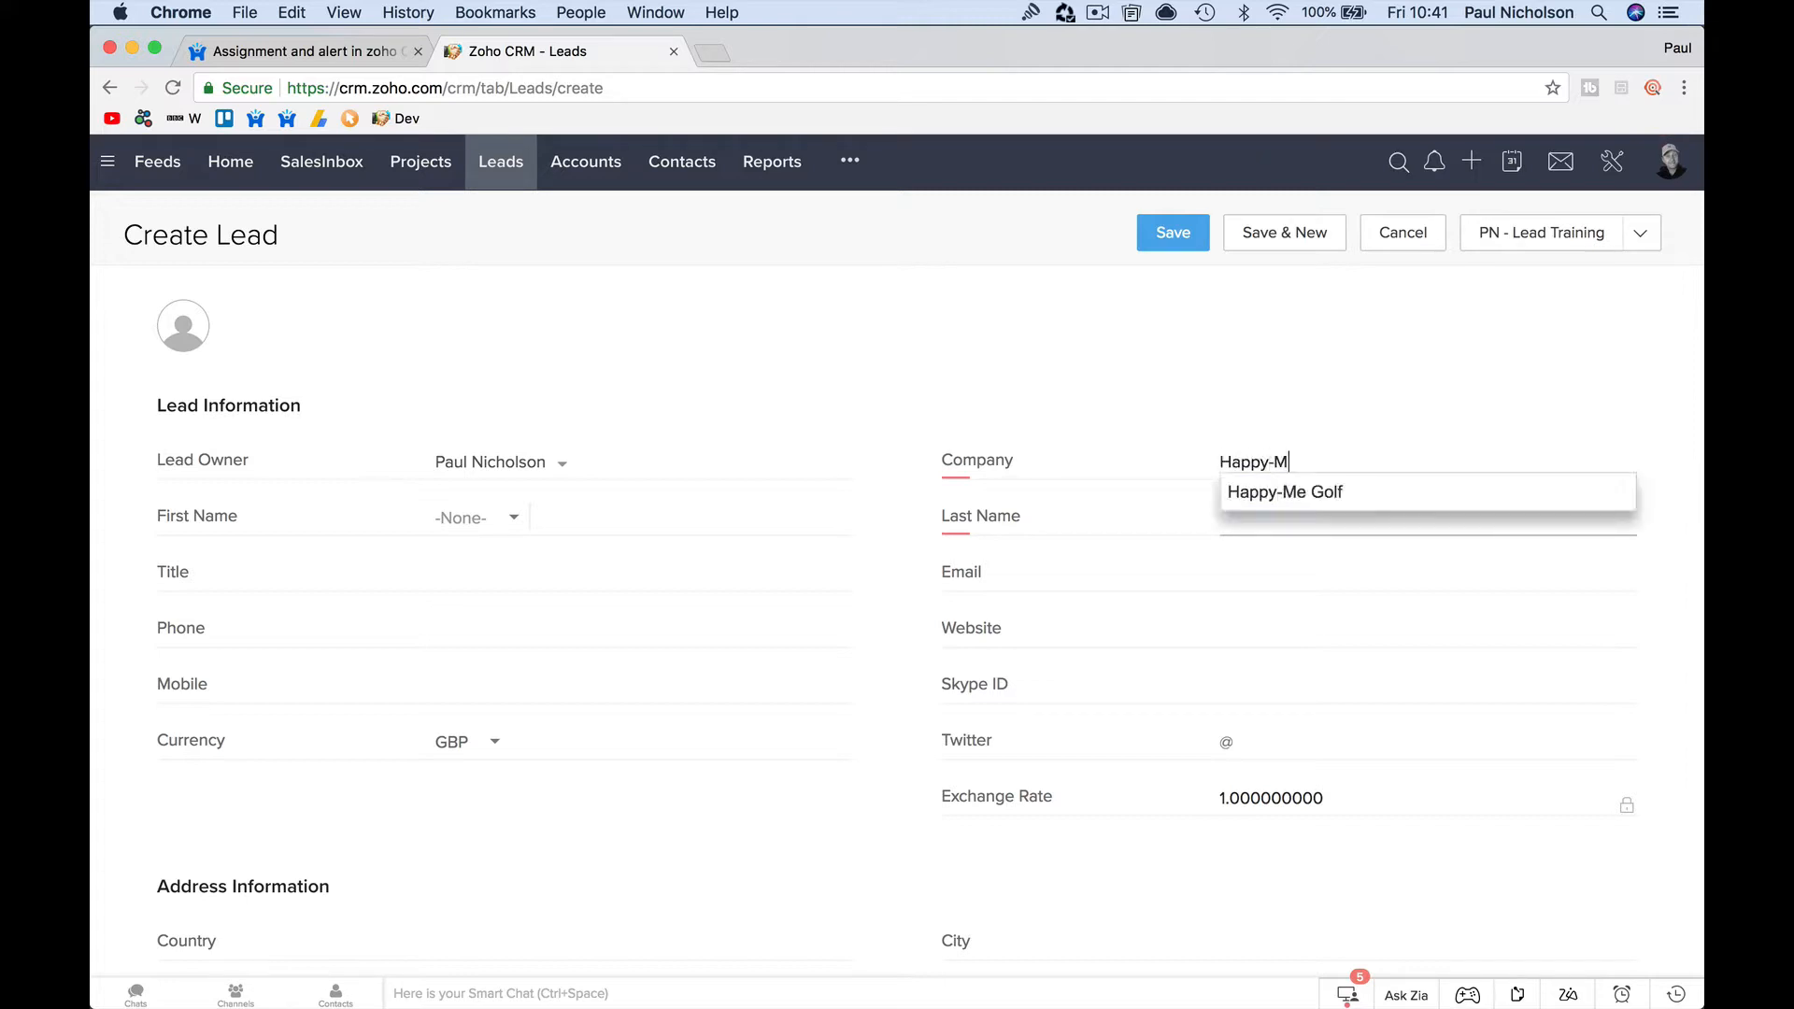
{"action": "type", "text": "e Business Test"}
Fill in the lead's last name and save the new lead
{"action": "left_click", "coordinate": [1221, 517]}
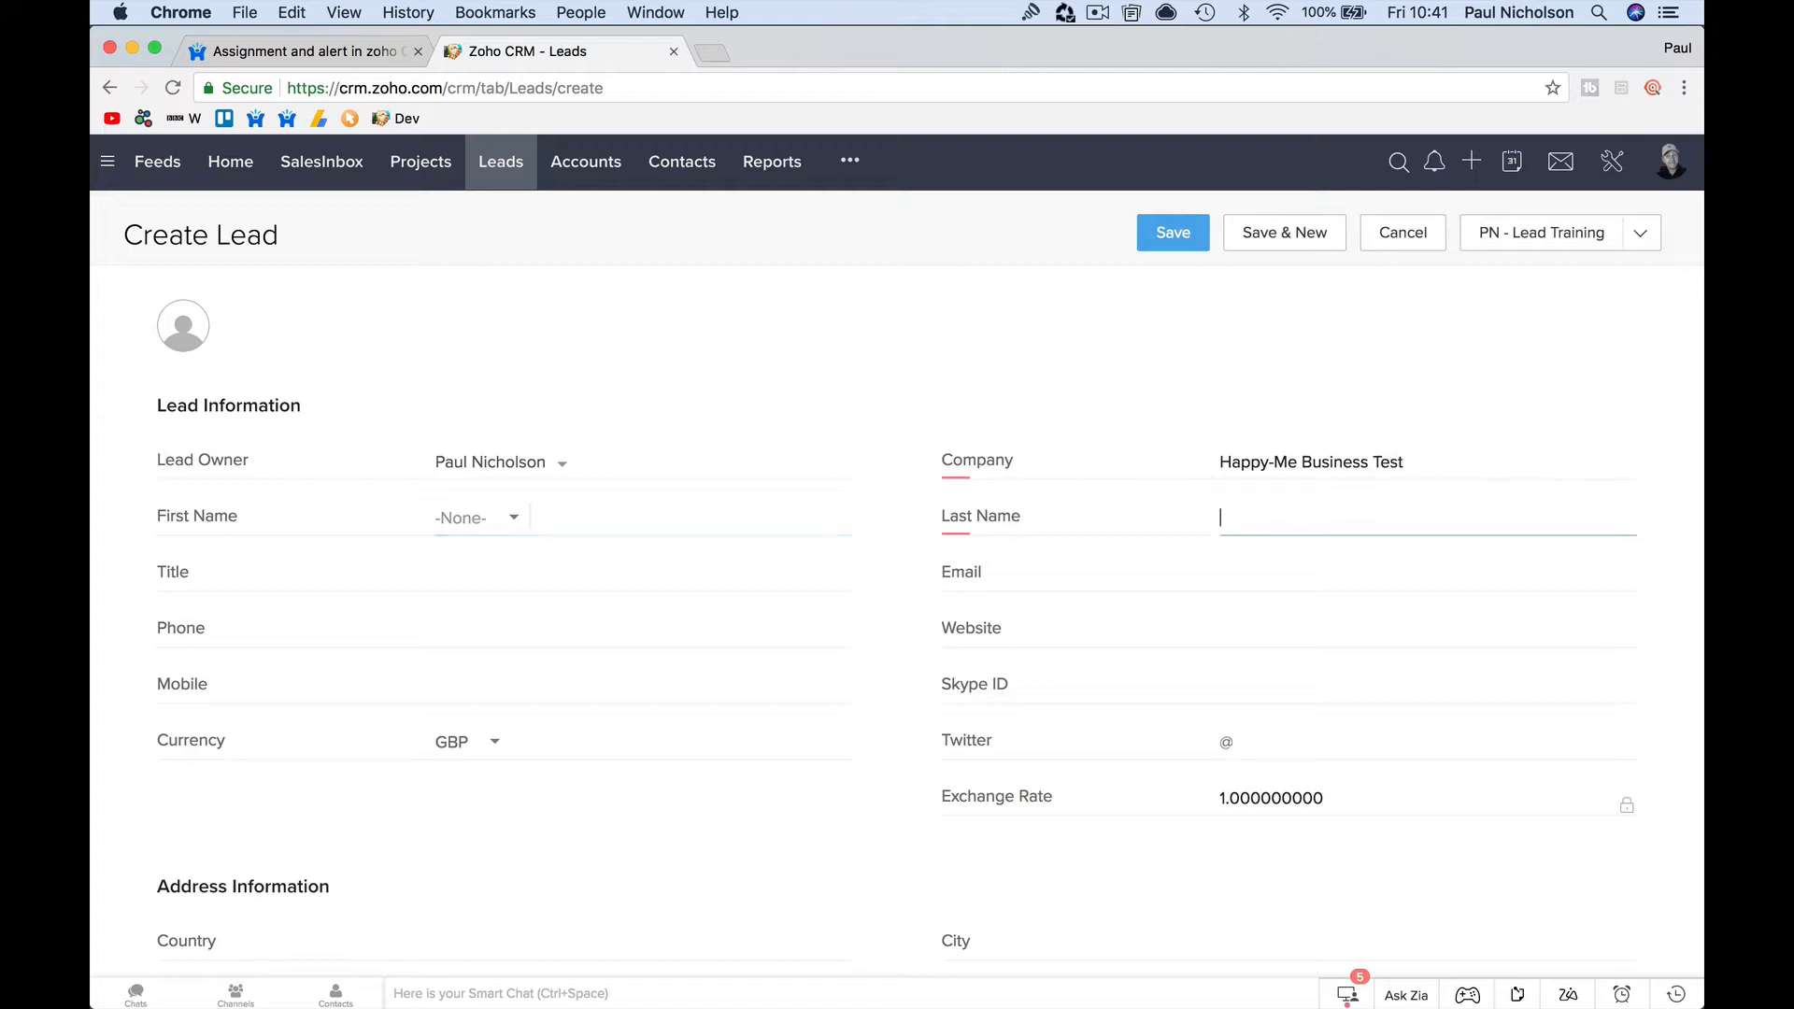
{"action": "left_click", "coordinate": [435, 573]}
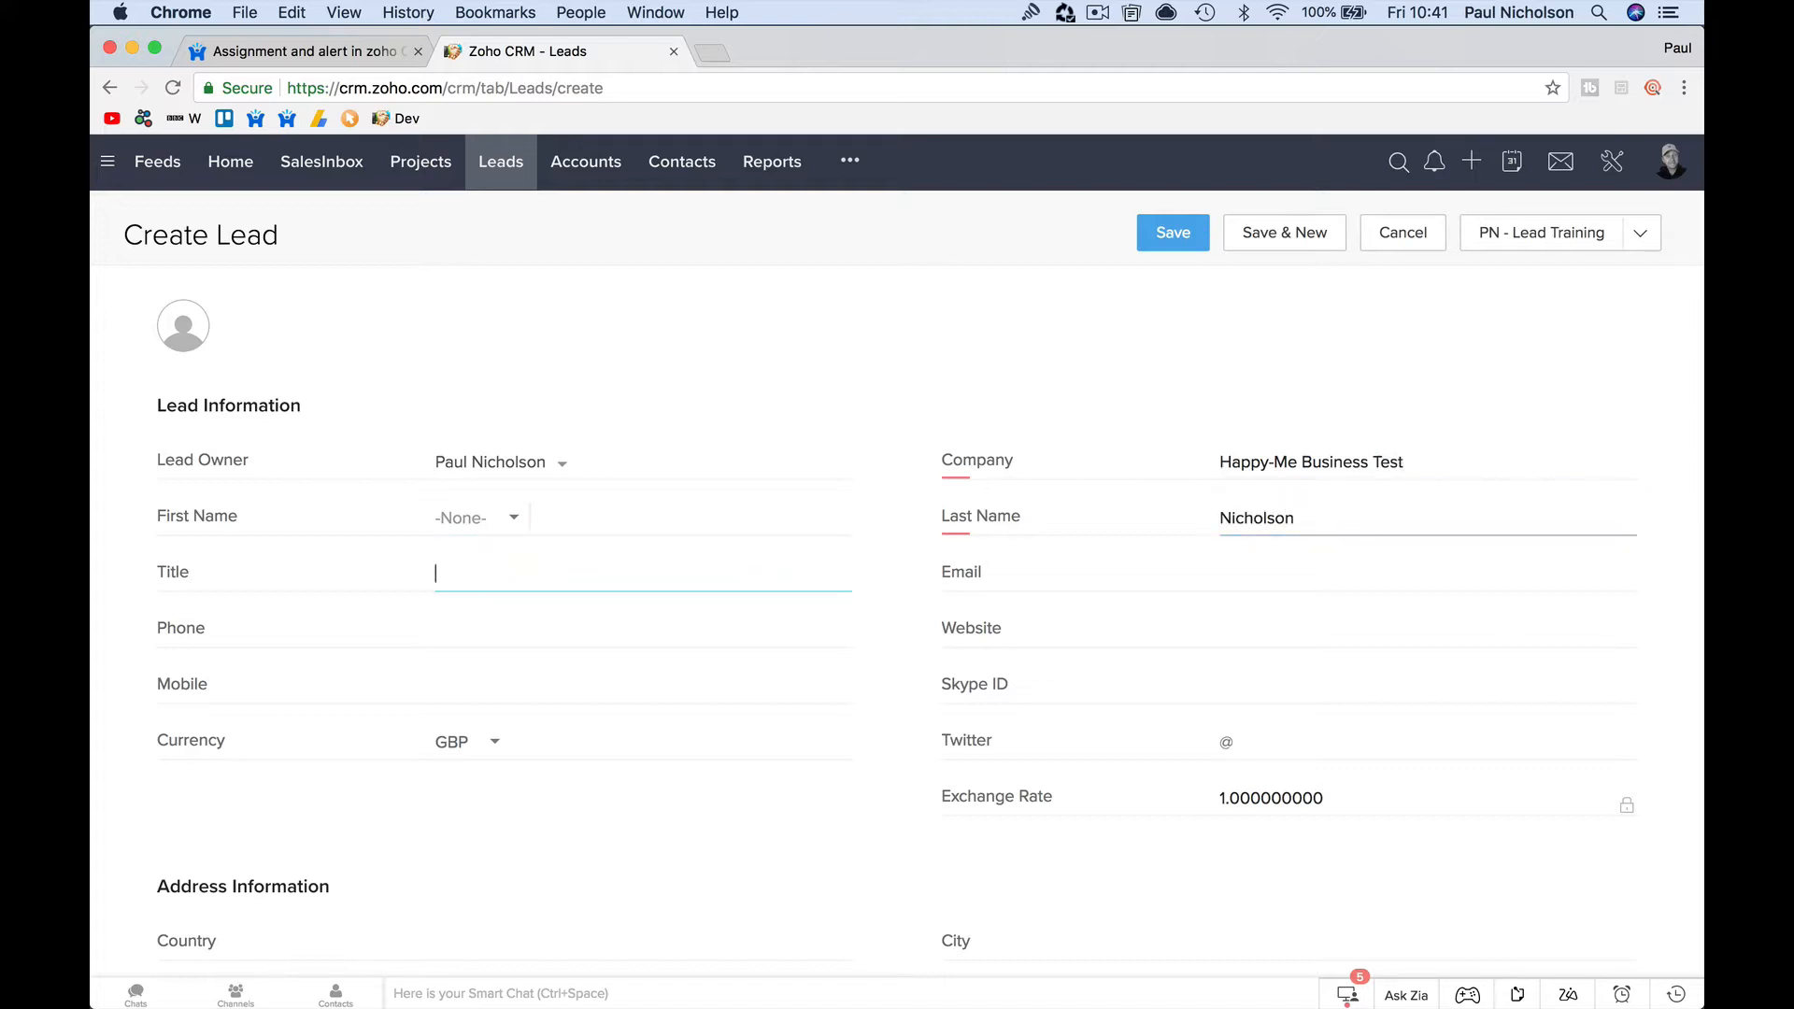
{"action": "key", "text": "shift+Tab"}
{"action": "key", "text": "shift+Tab"}
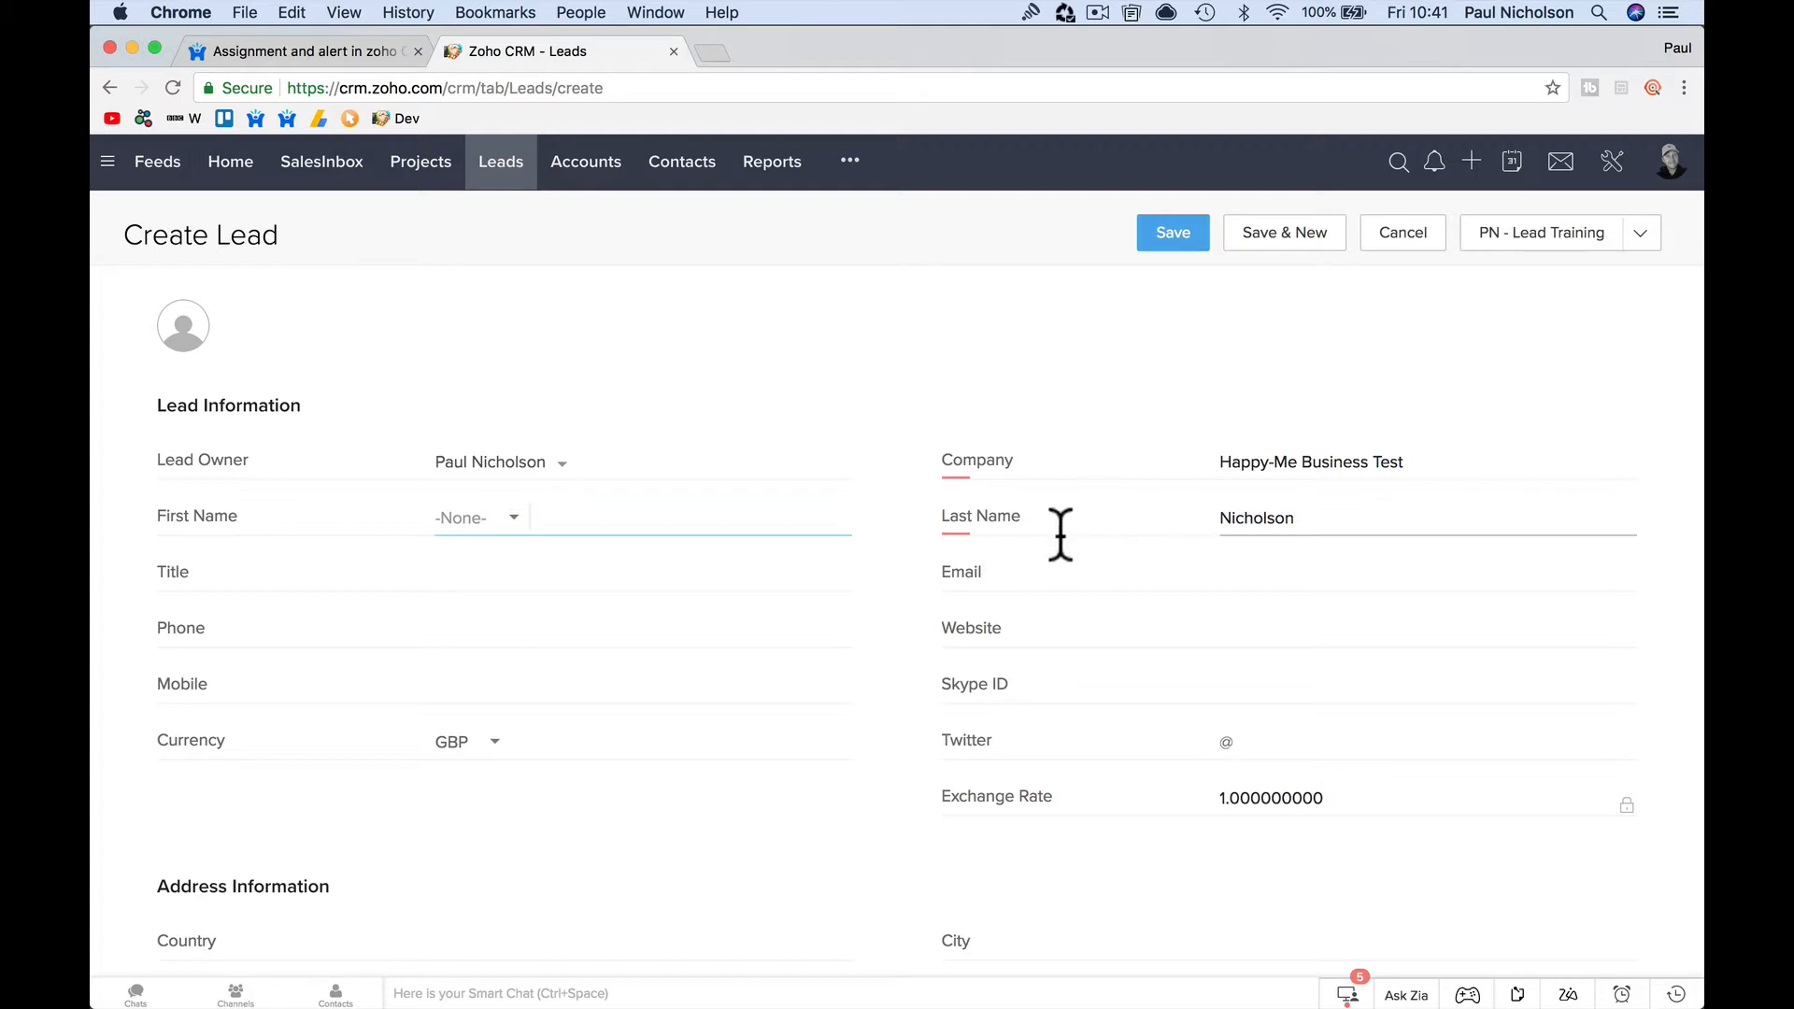
{"action": "key", "text": "shift+Tab"}
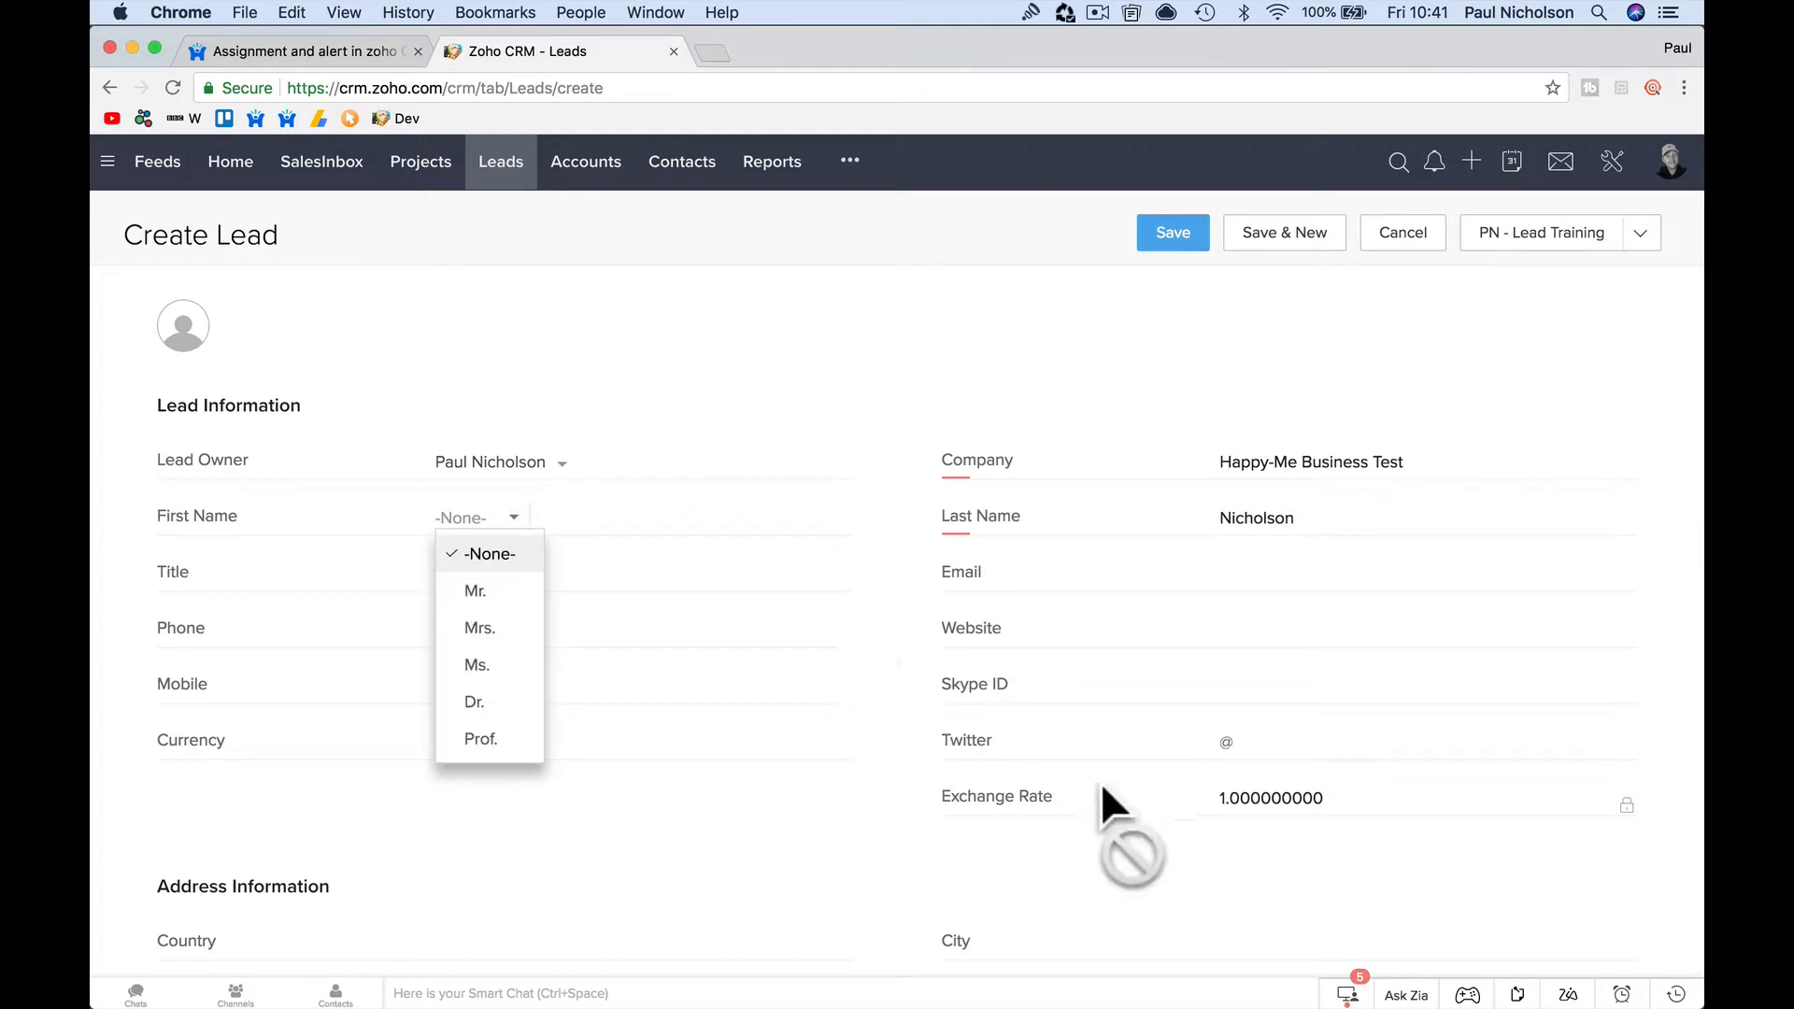
{"action": "scroll", "coordinate": [1103, 865], "scroll_direction": "down", "scroll_amount": 4}
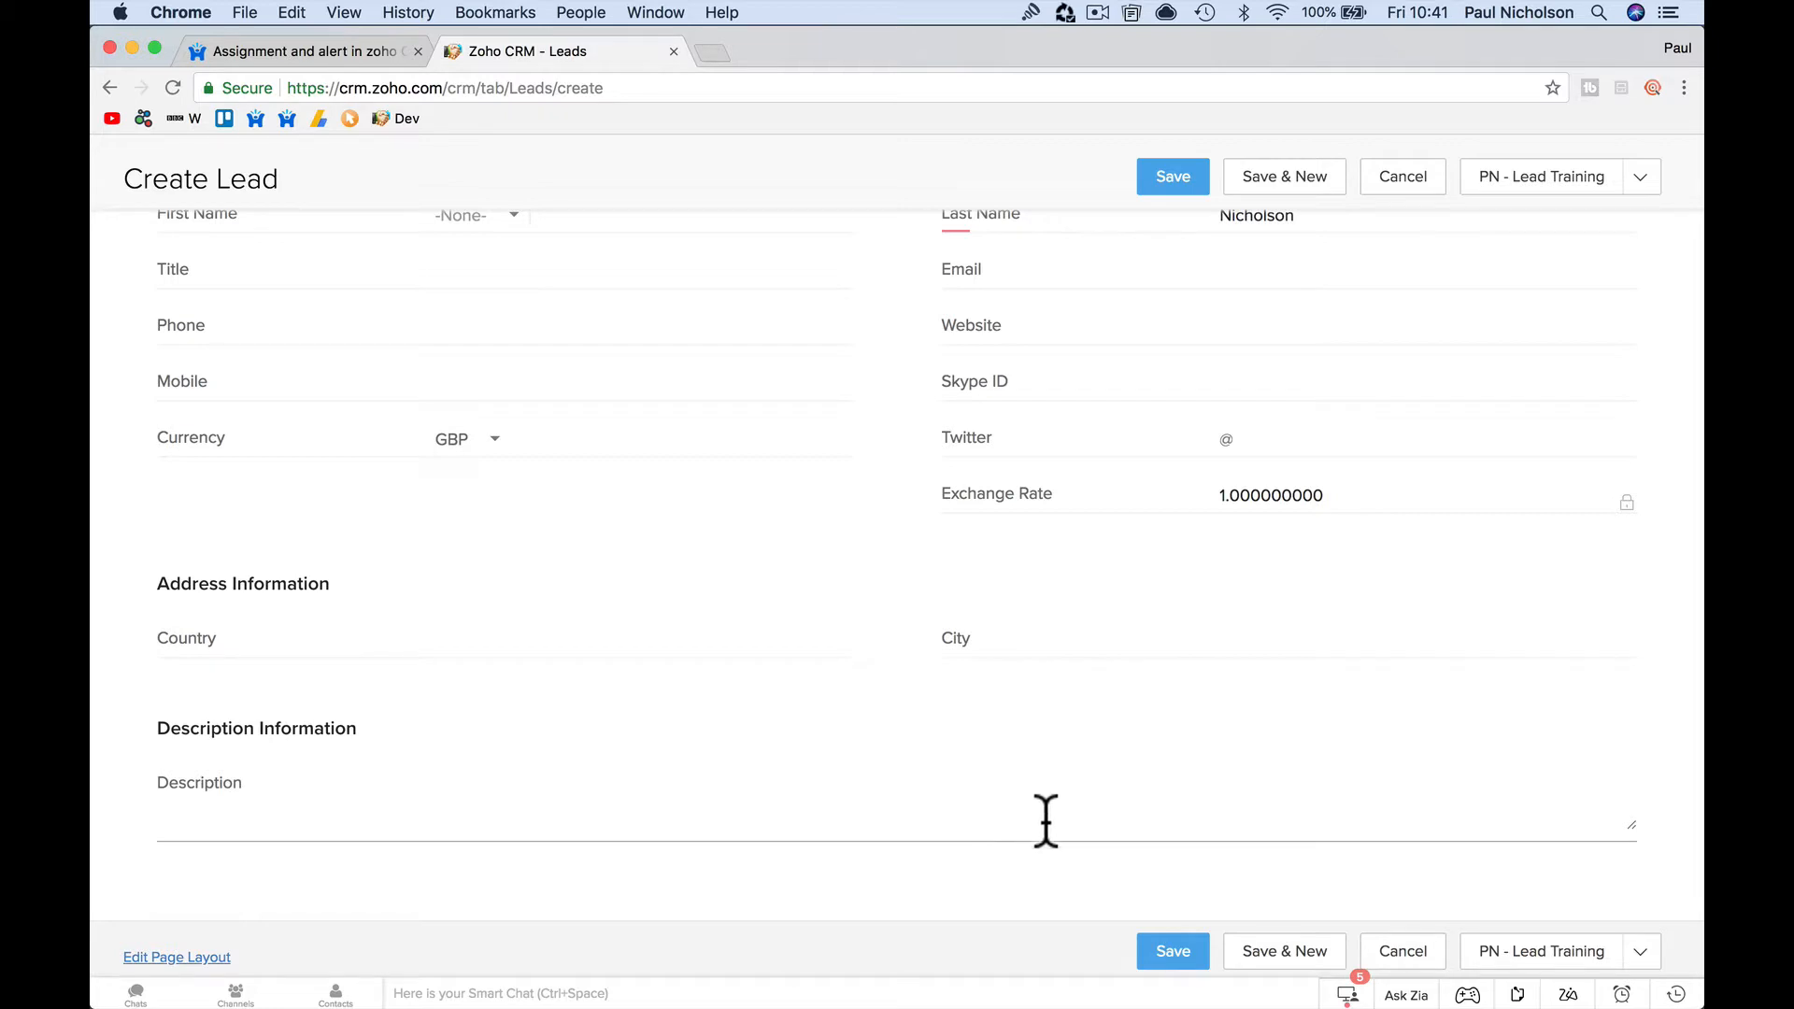
{"action": "left_click", "coordinate": [1159, 944]}
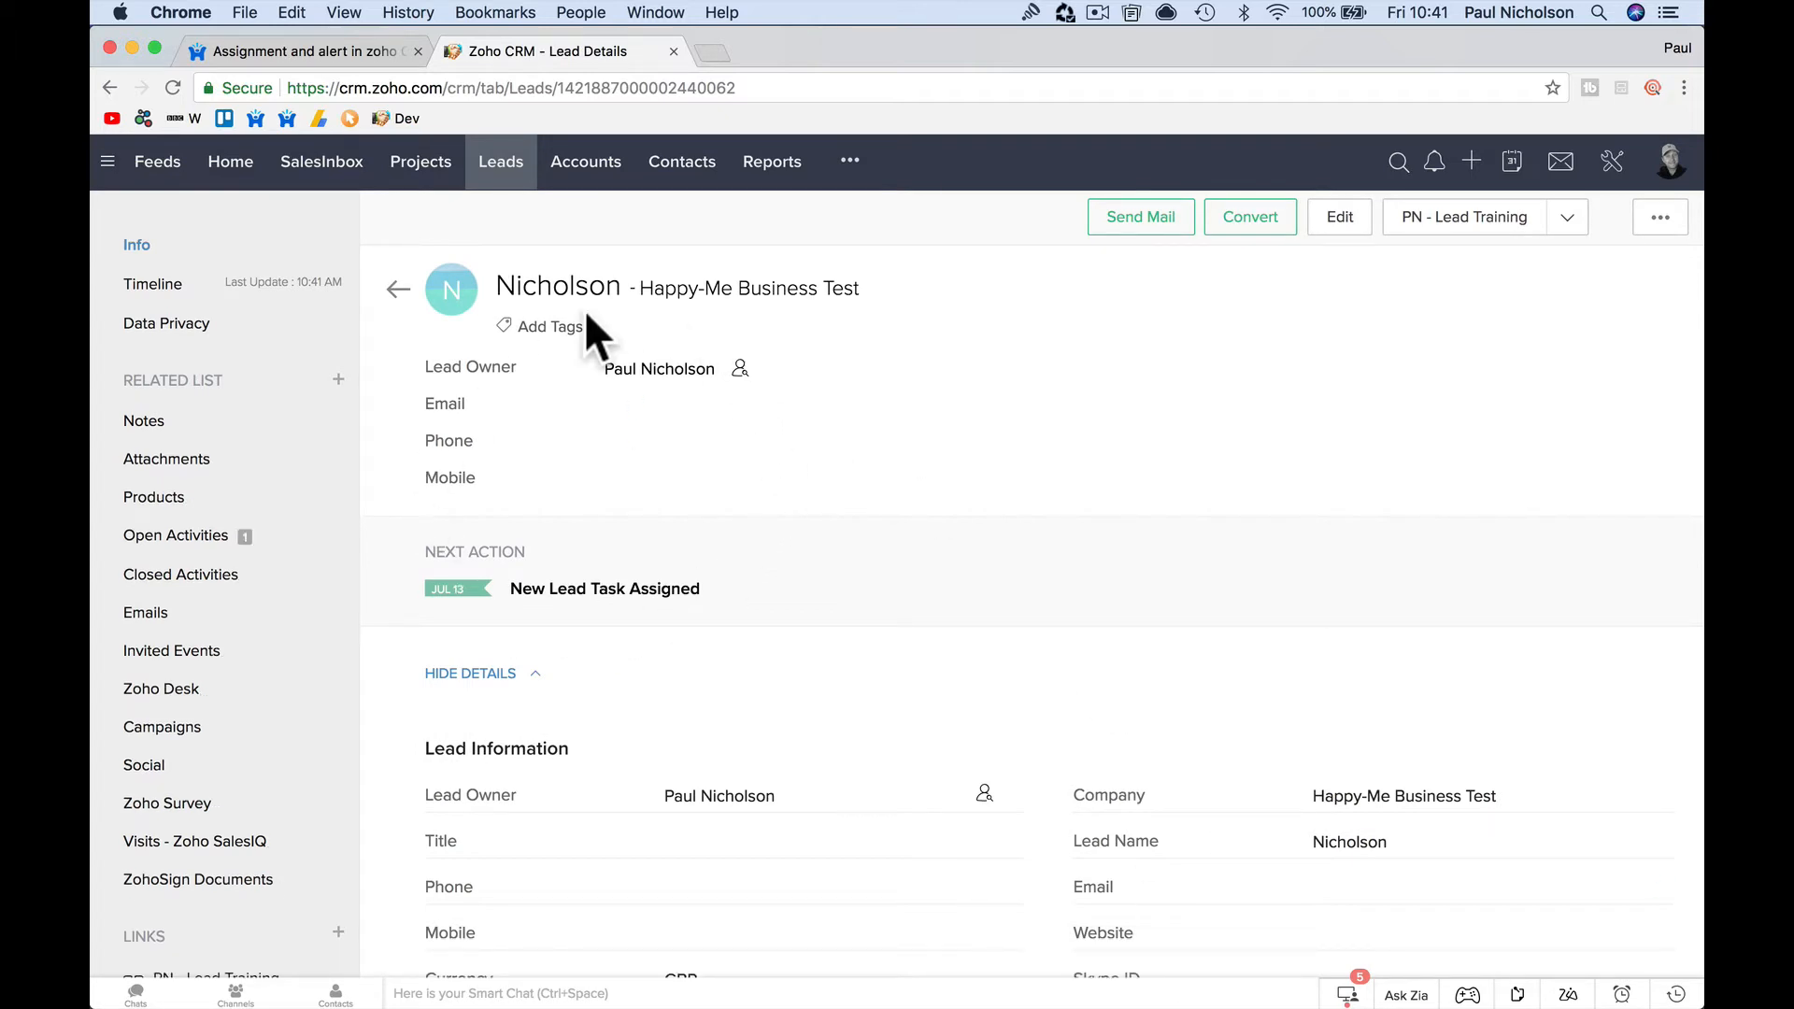
Switch to Mail, open the newest Zoho CRM task notification, and follow its "New Lead Task Assigned" link
{"action": "mouse_move", "coordinate": [938, 996]}
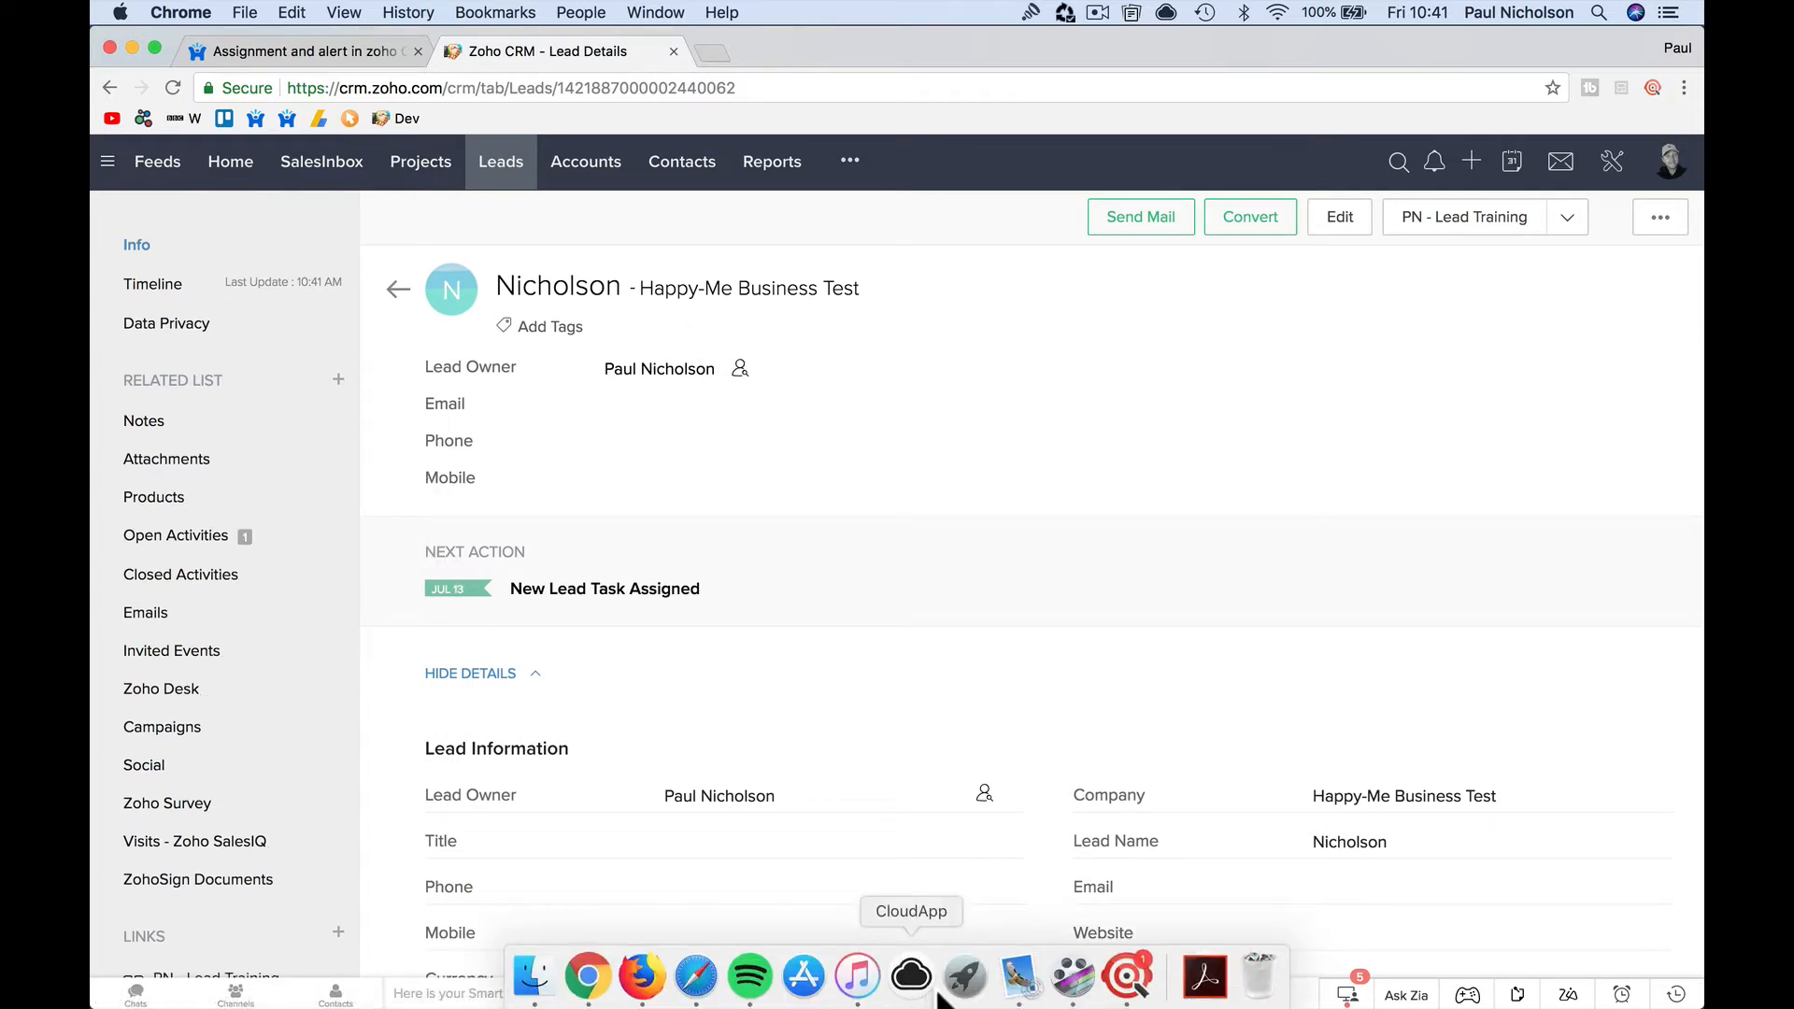
{"action": "left_click", "coordinate": [1019, 975]}
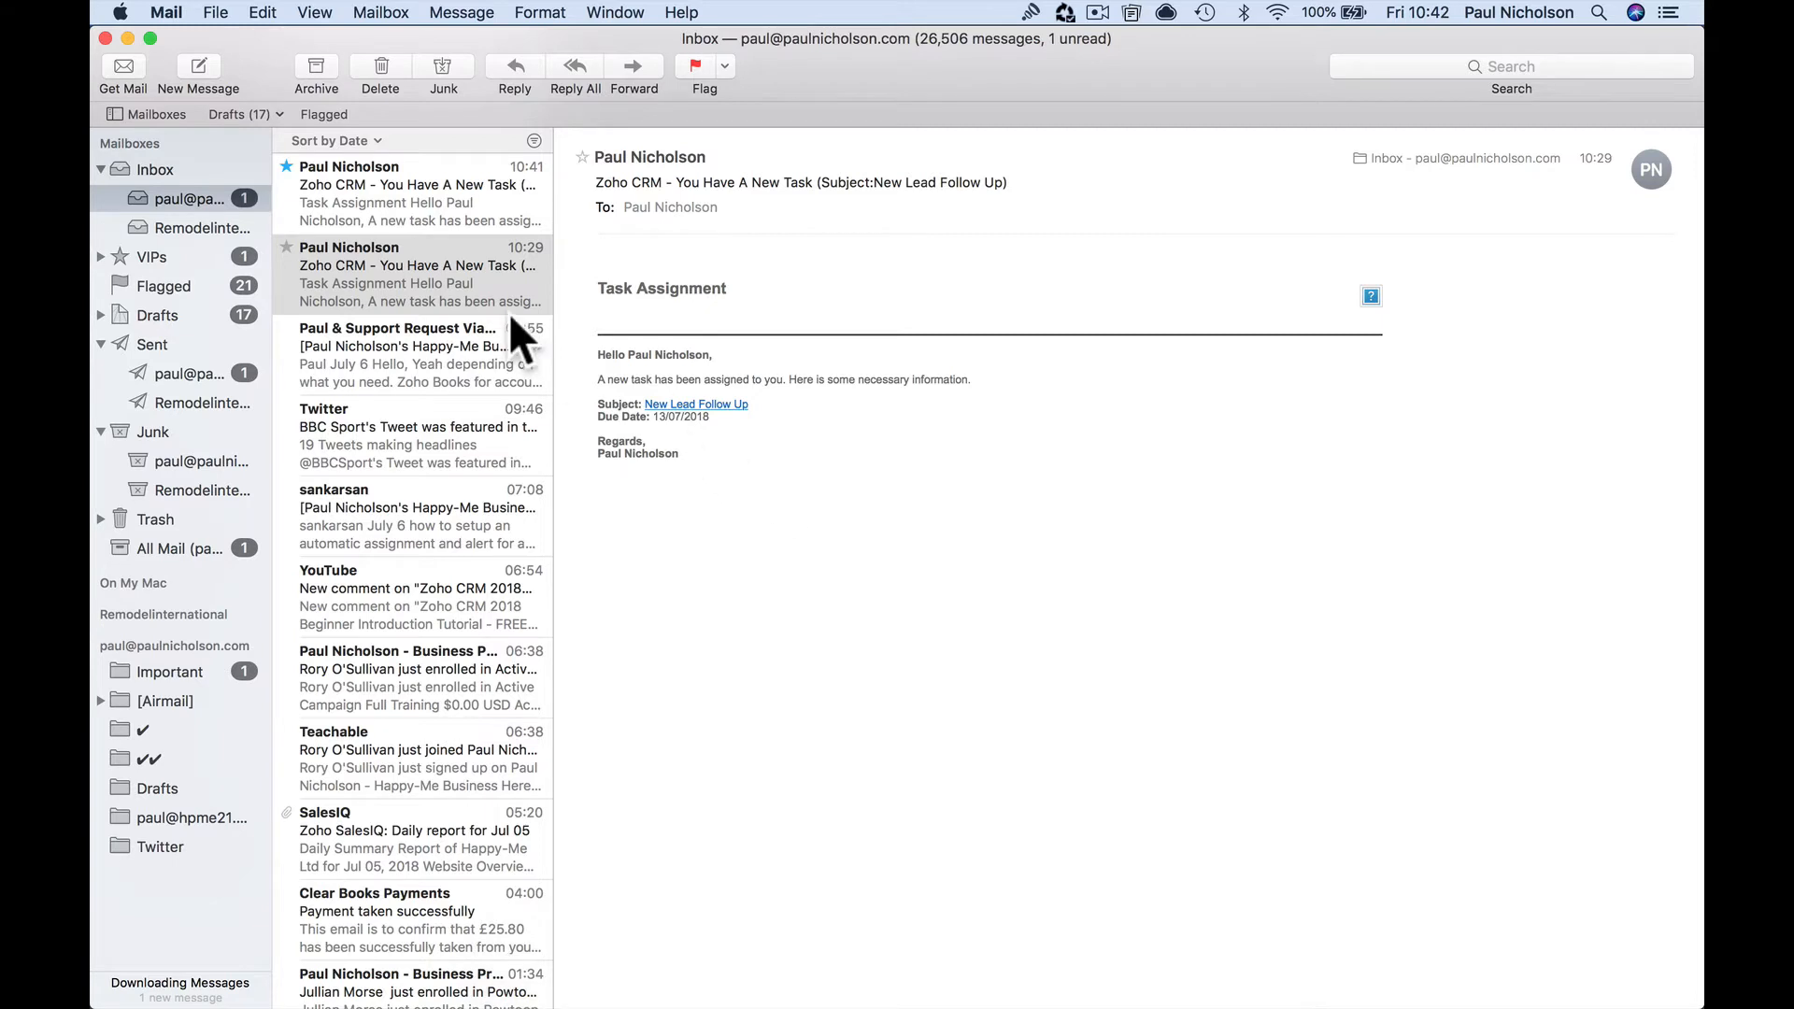
{"action": "left_click", "coordinate": [440, 210]}
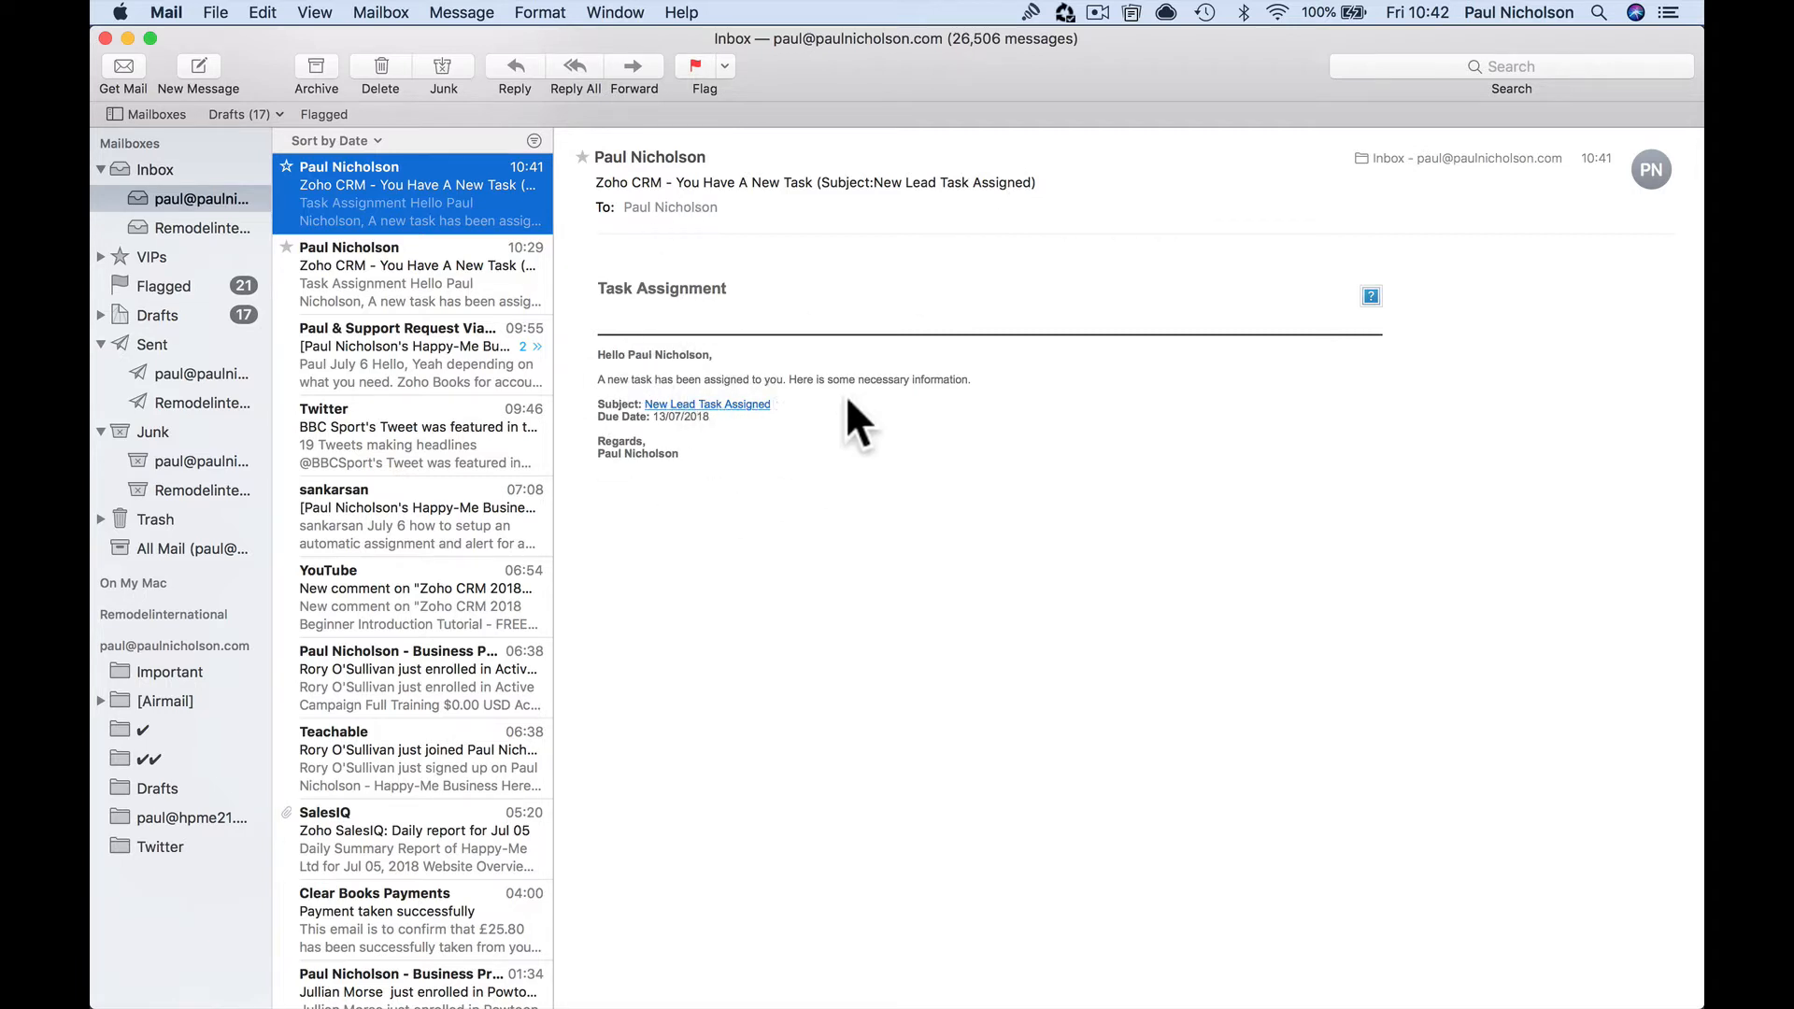
{"action": "left_click", "coordinate": [740, 403]}
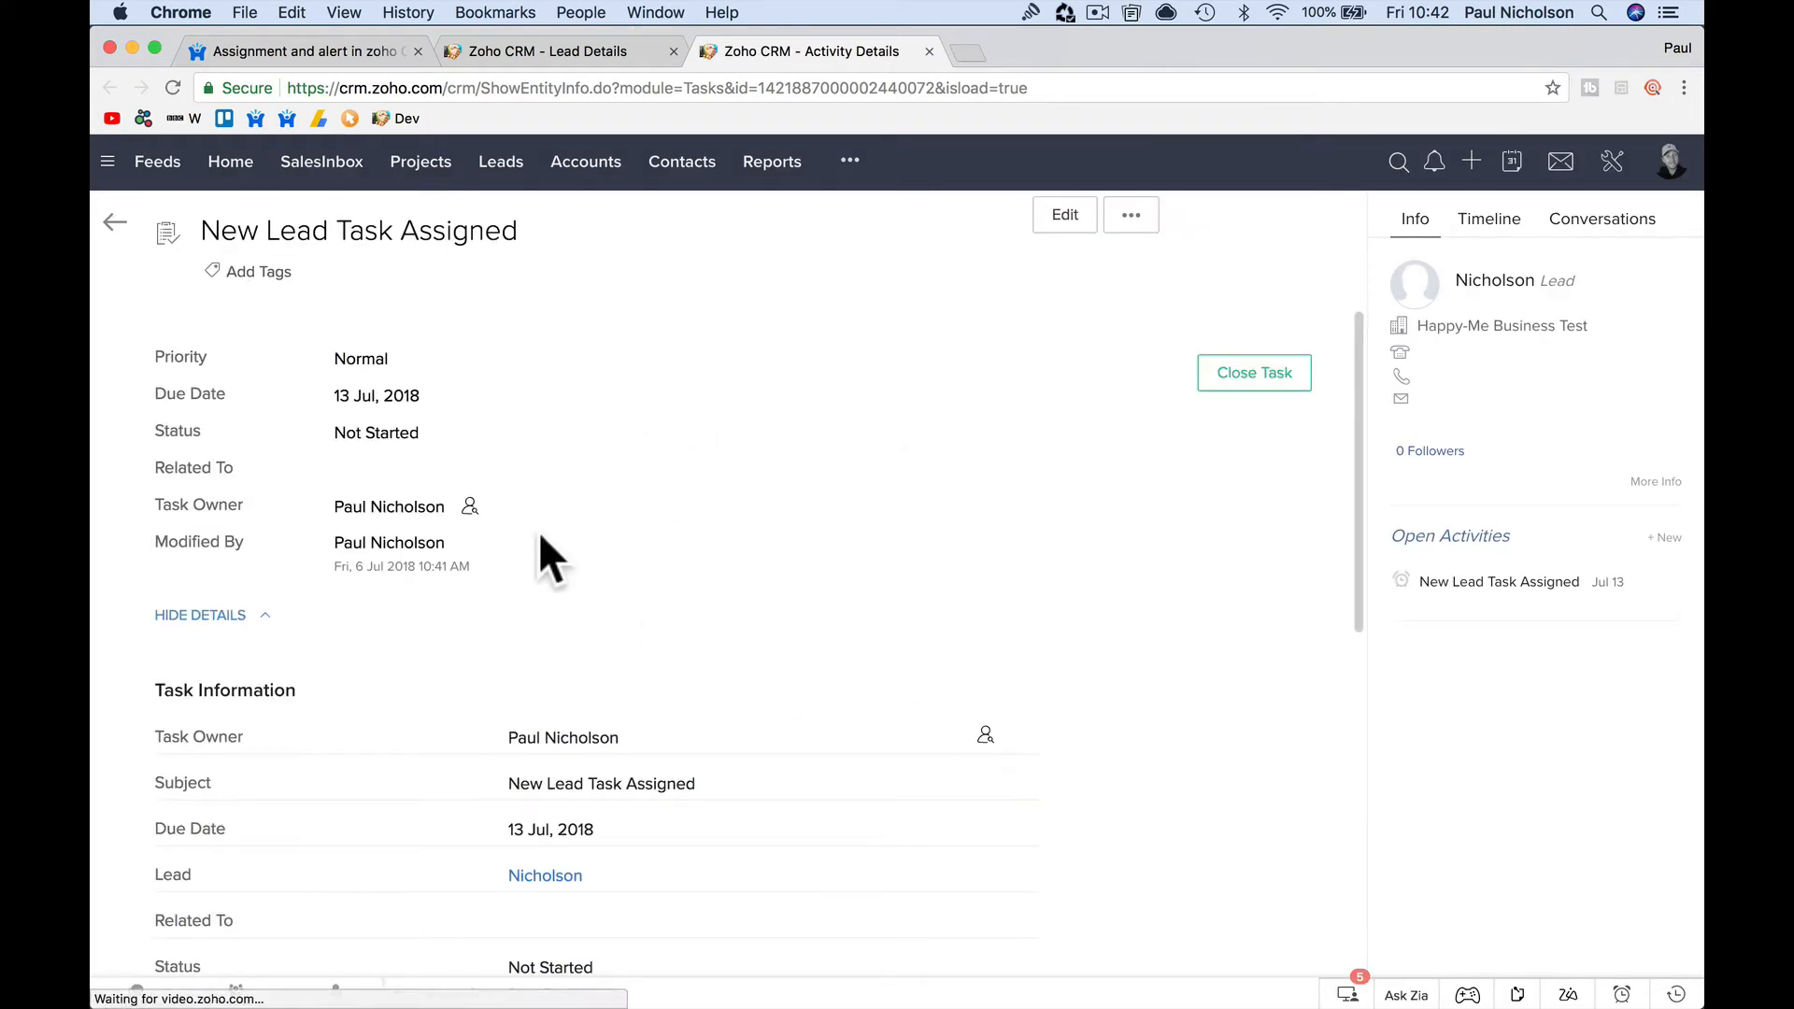
Review the task's information, including its due date, status and reminder, and open the related lead
{"action": "scroll", "coordinate": [693, 710], "scroll_direction": "down", "scroll_amount": 3}
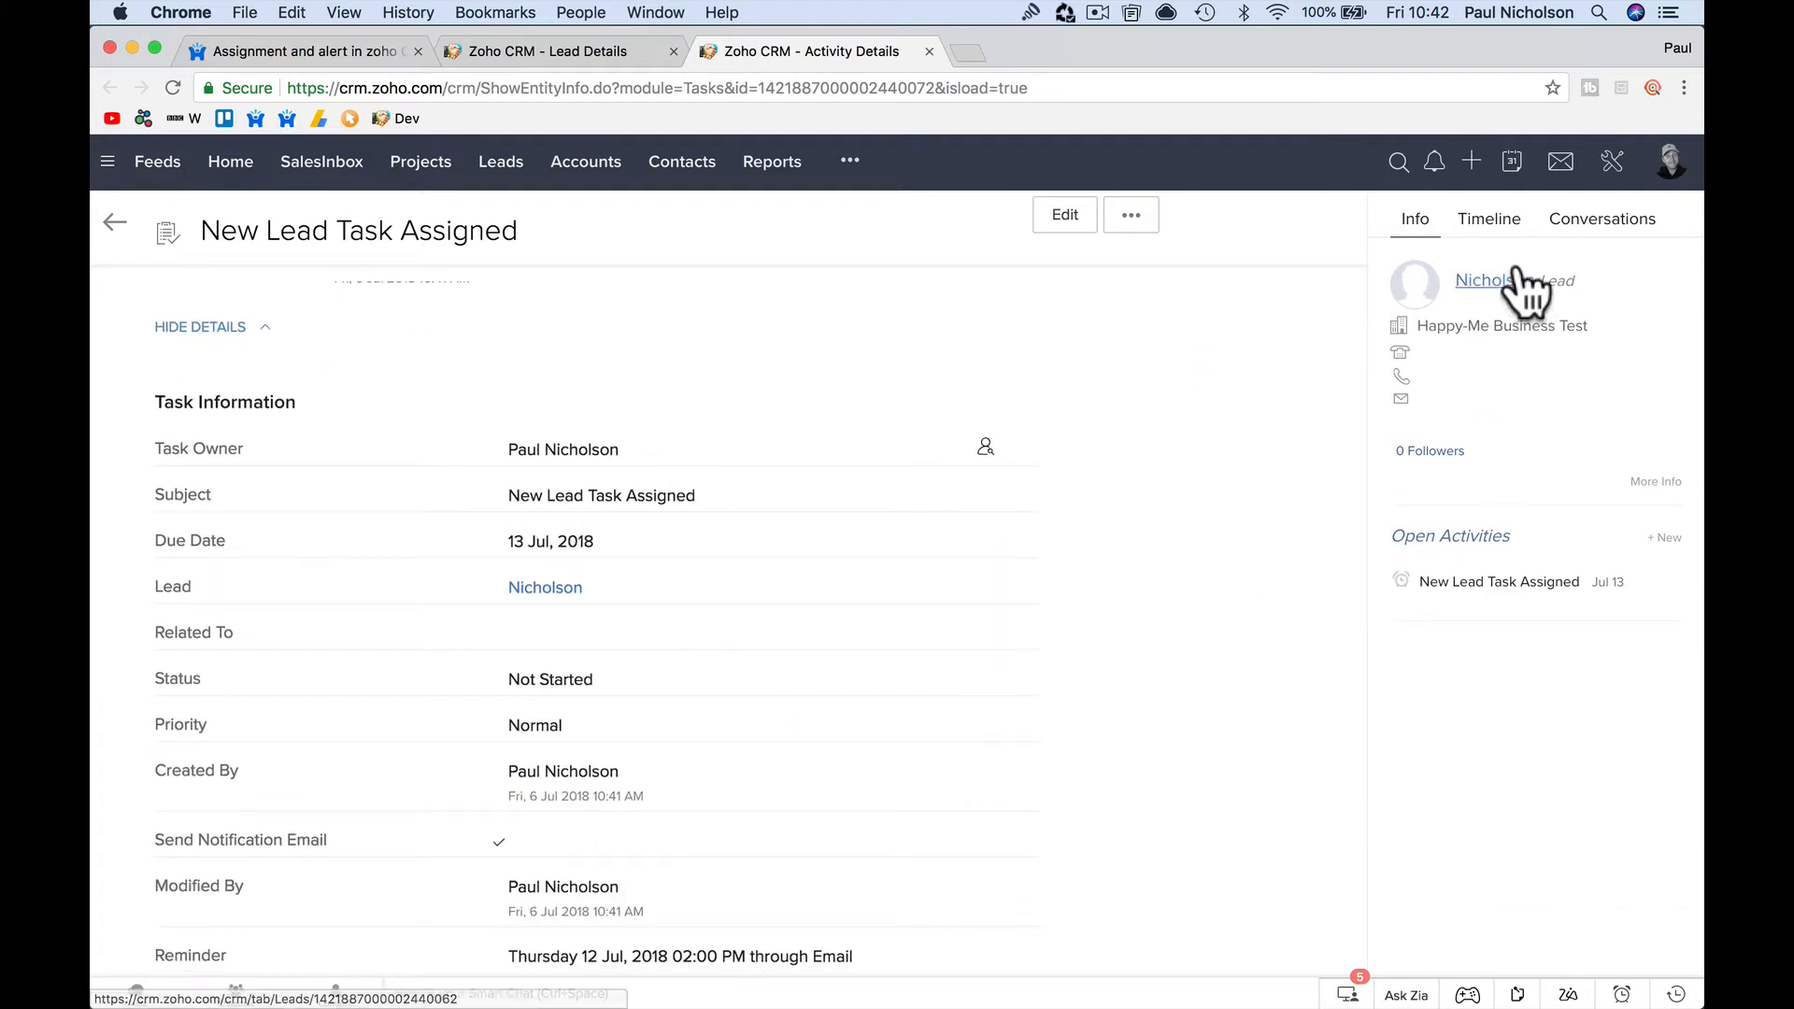
{"action": "scroll", "coordinate": [725, 670], "scroll_direction": "down", "scroll_amount": 5}
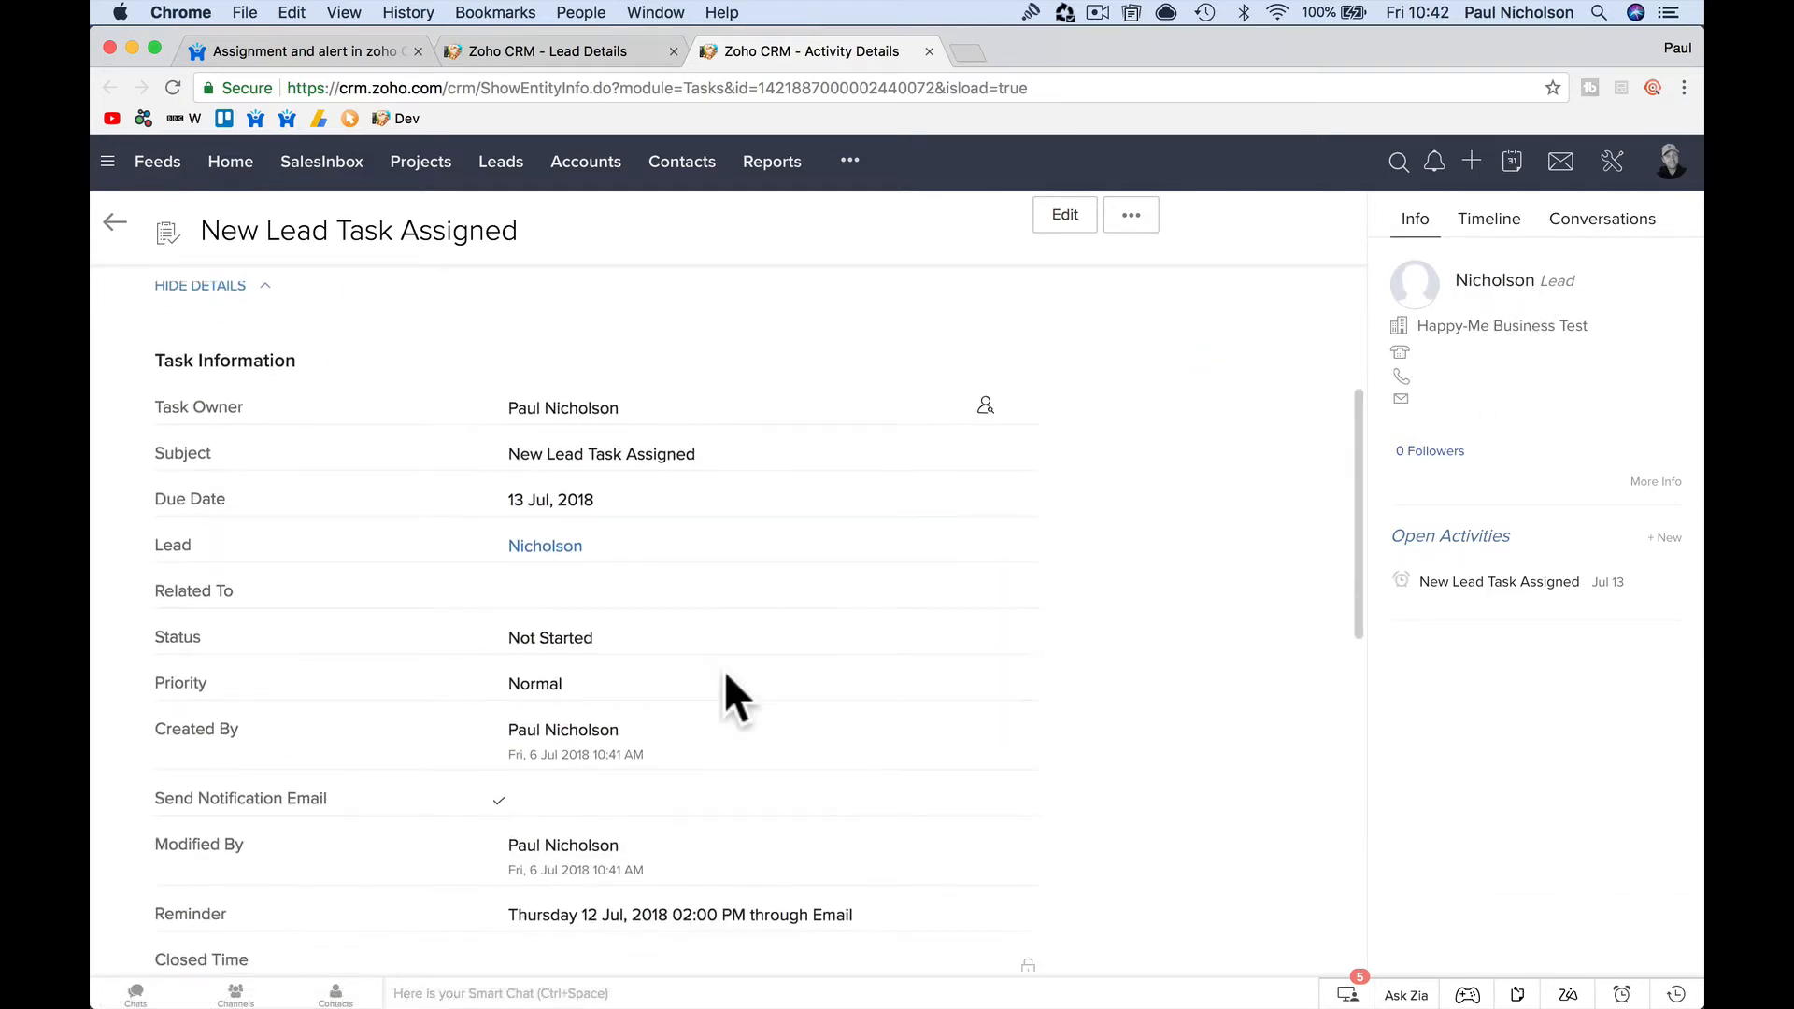
{"action": "scroll", "coordinate": [929, 653], "scroll_direction": "up", "scroll_amount": 10}
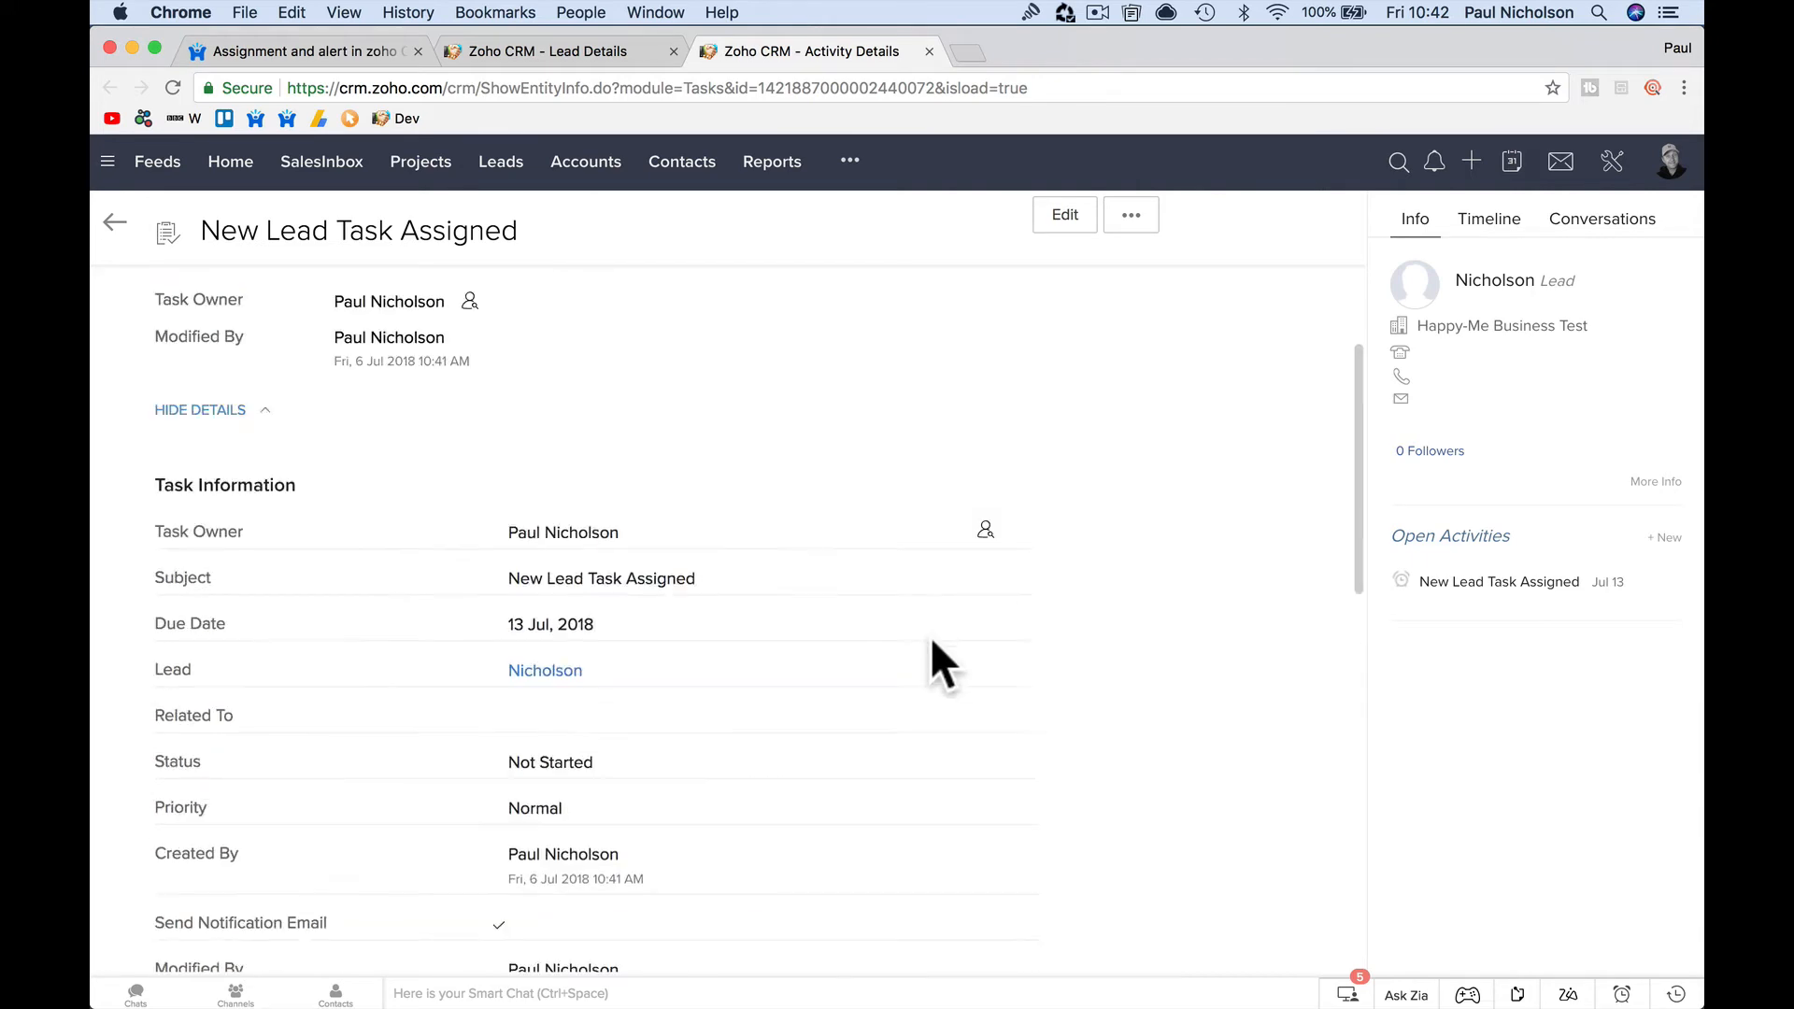
{"action": "left_click", "coordinate": [1492, 282]}
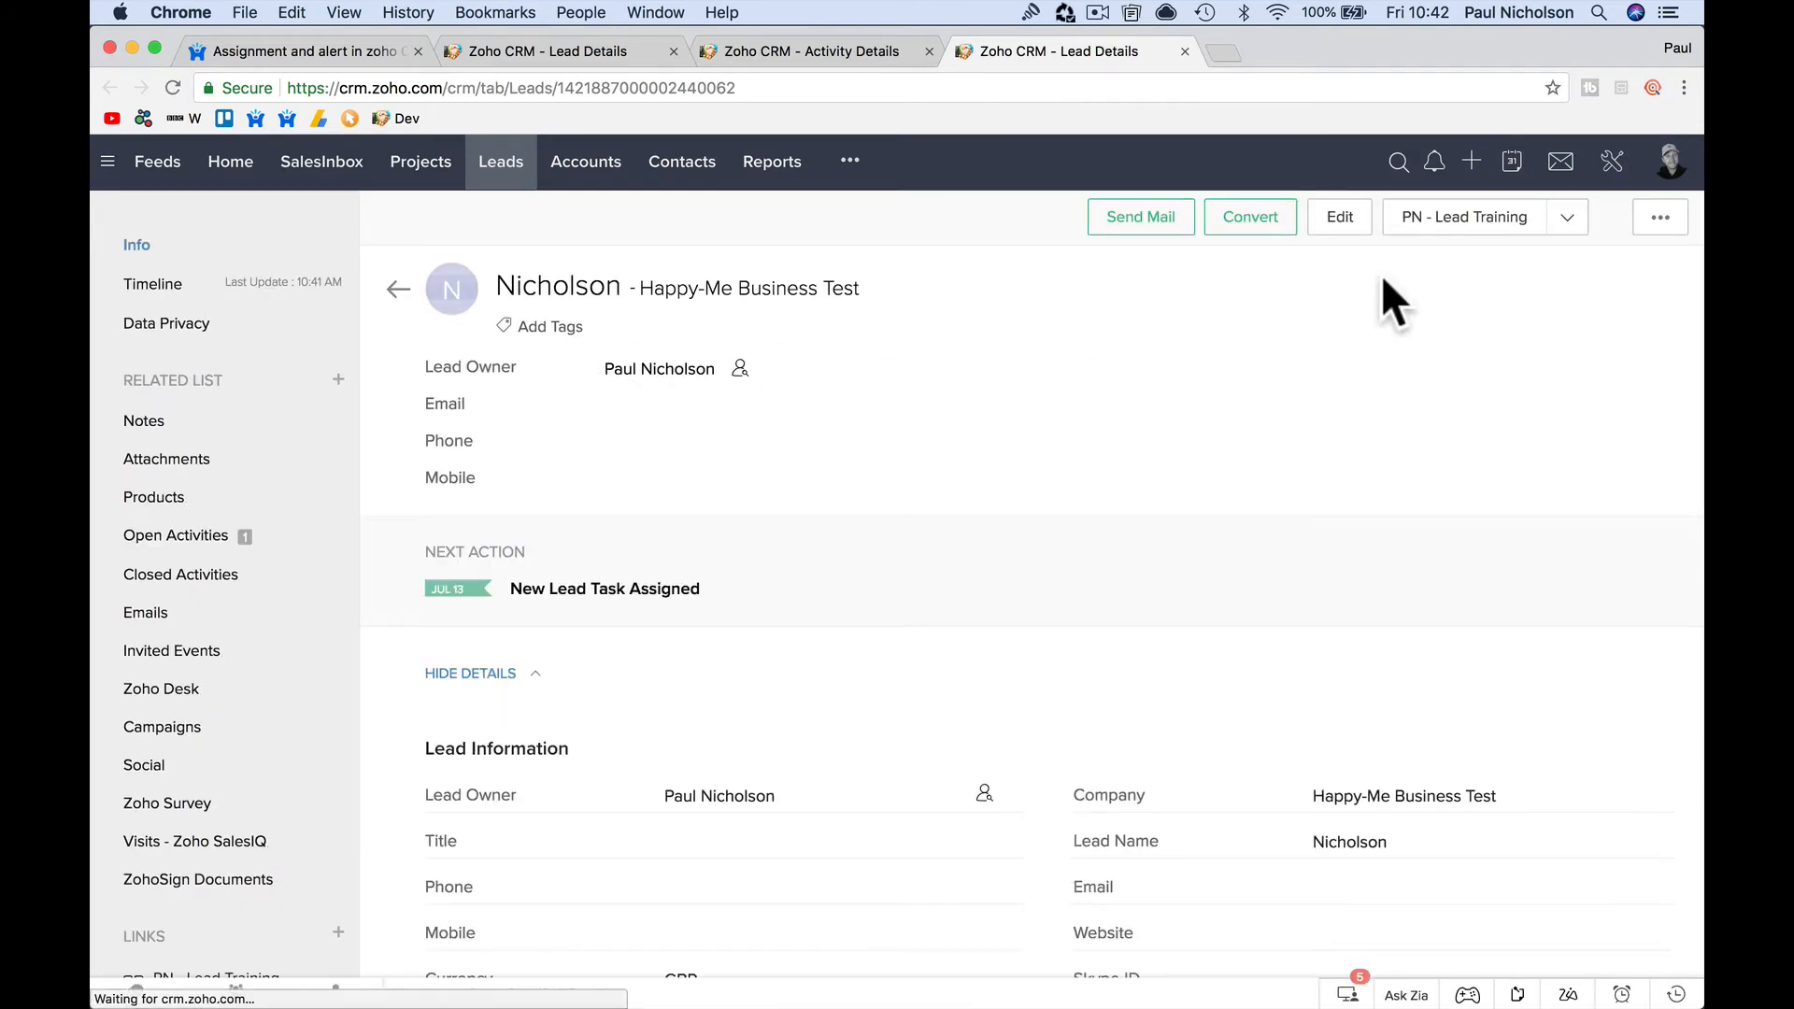
Open the list of workflow rules in the CRM setup
{"action": "left_click", "coordinate": [1614, 163]}
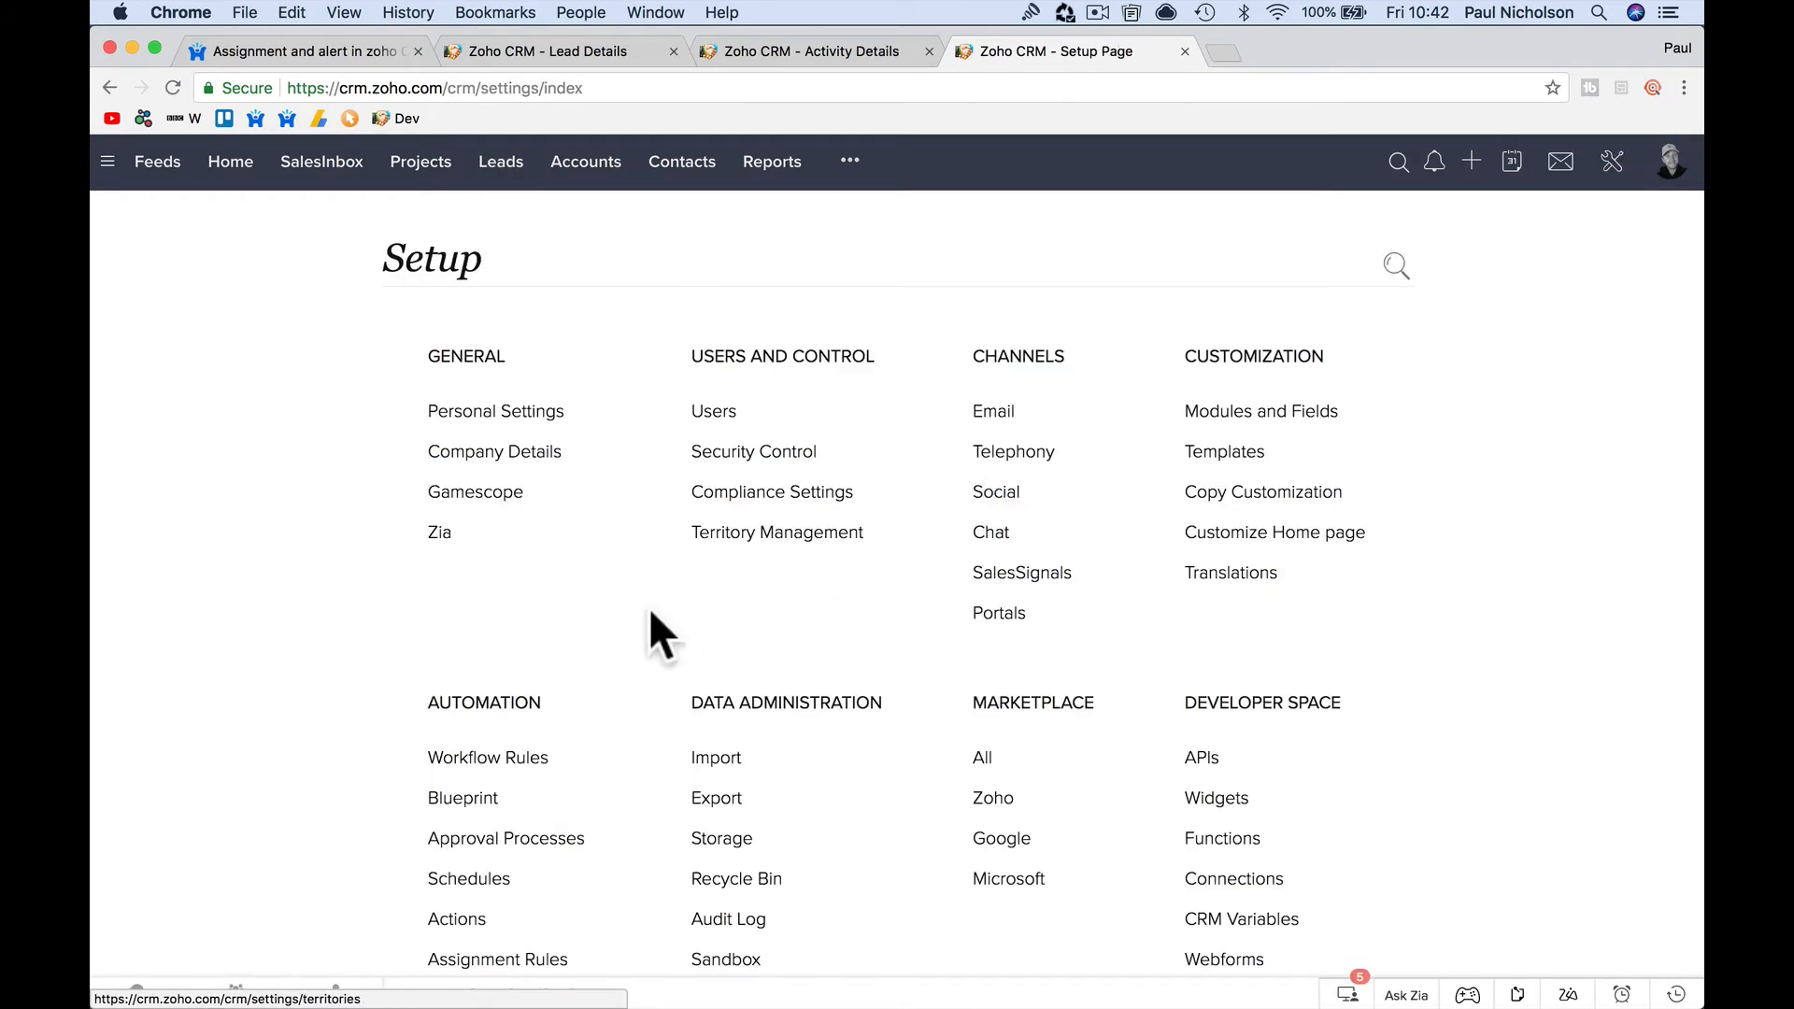
{"action": "left_click", "coordinate": [510, 757]}
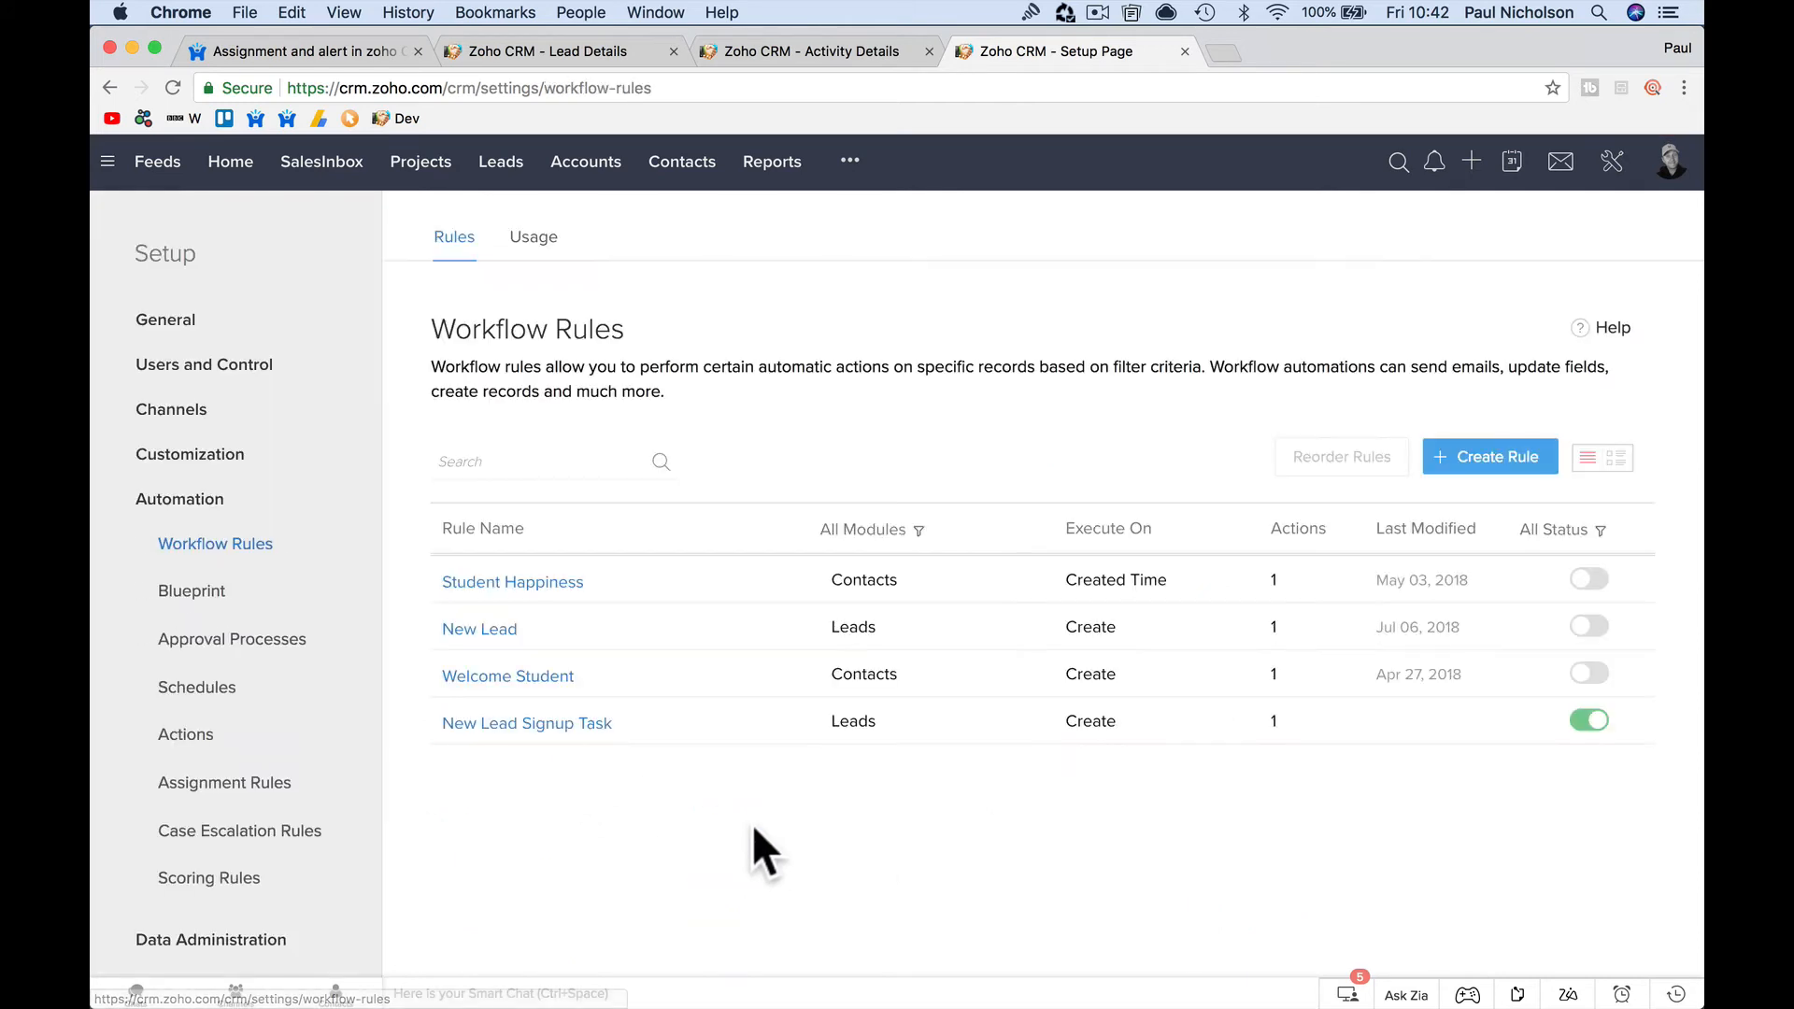
Open the "New Lead Signup Task" workflow rule and review its trigger, condition and instant actions
{"action": "left_click", "coordinate": [574, 729]}
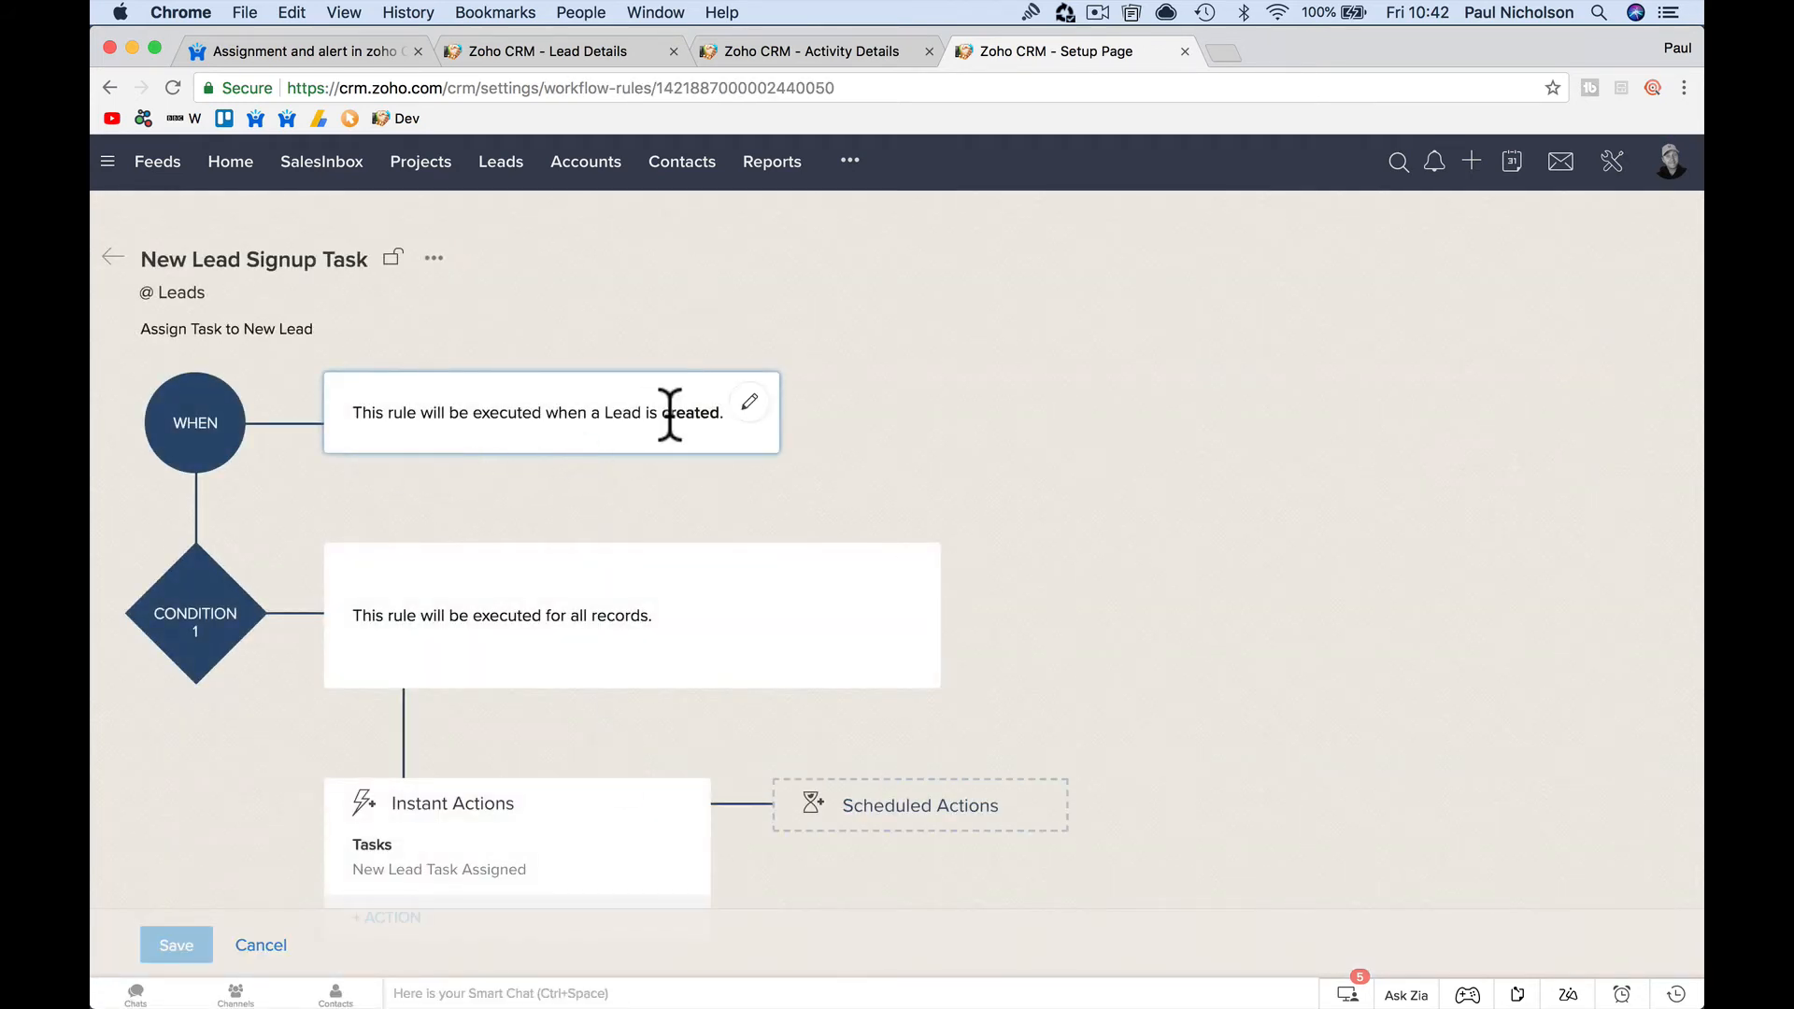
{"action": "scroll", "coordinate": [731, 469], "scroll_direction": "down", "scroll_amount": 2}
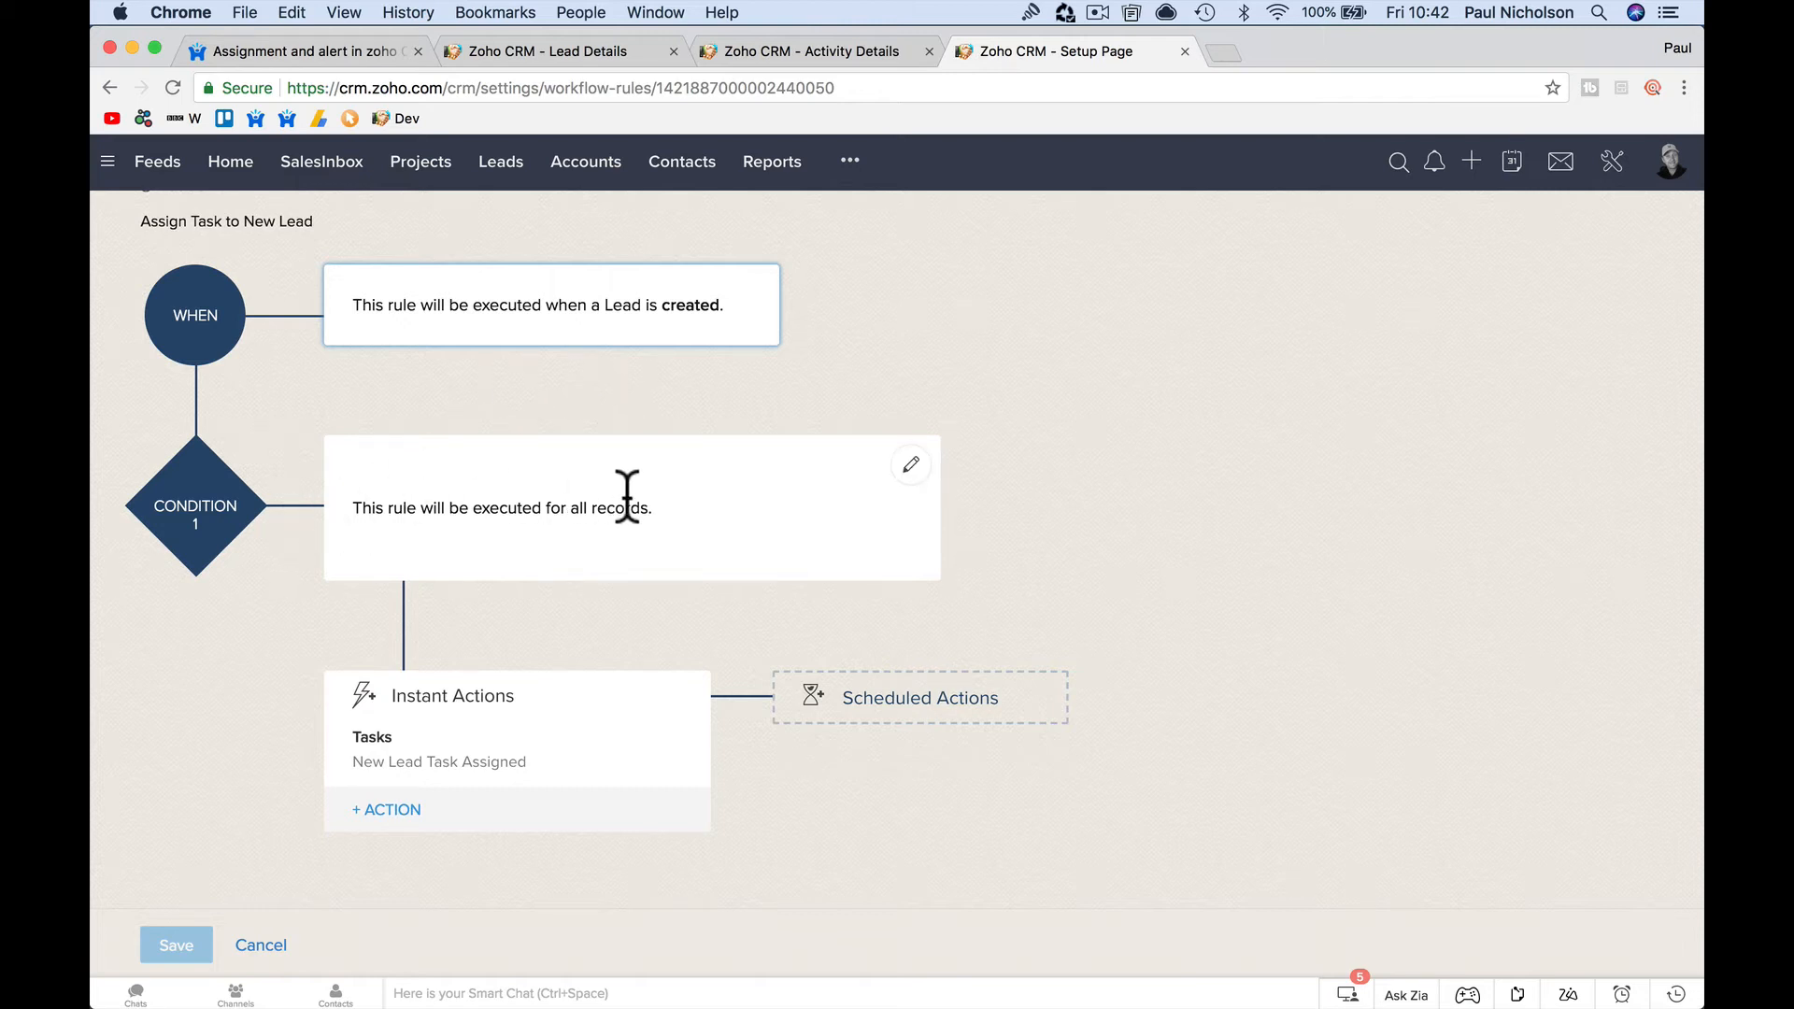
{"action": "scroll", "coordinate": [641, 501], "scroll_direction": "down", "scroll_amount": 3}
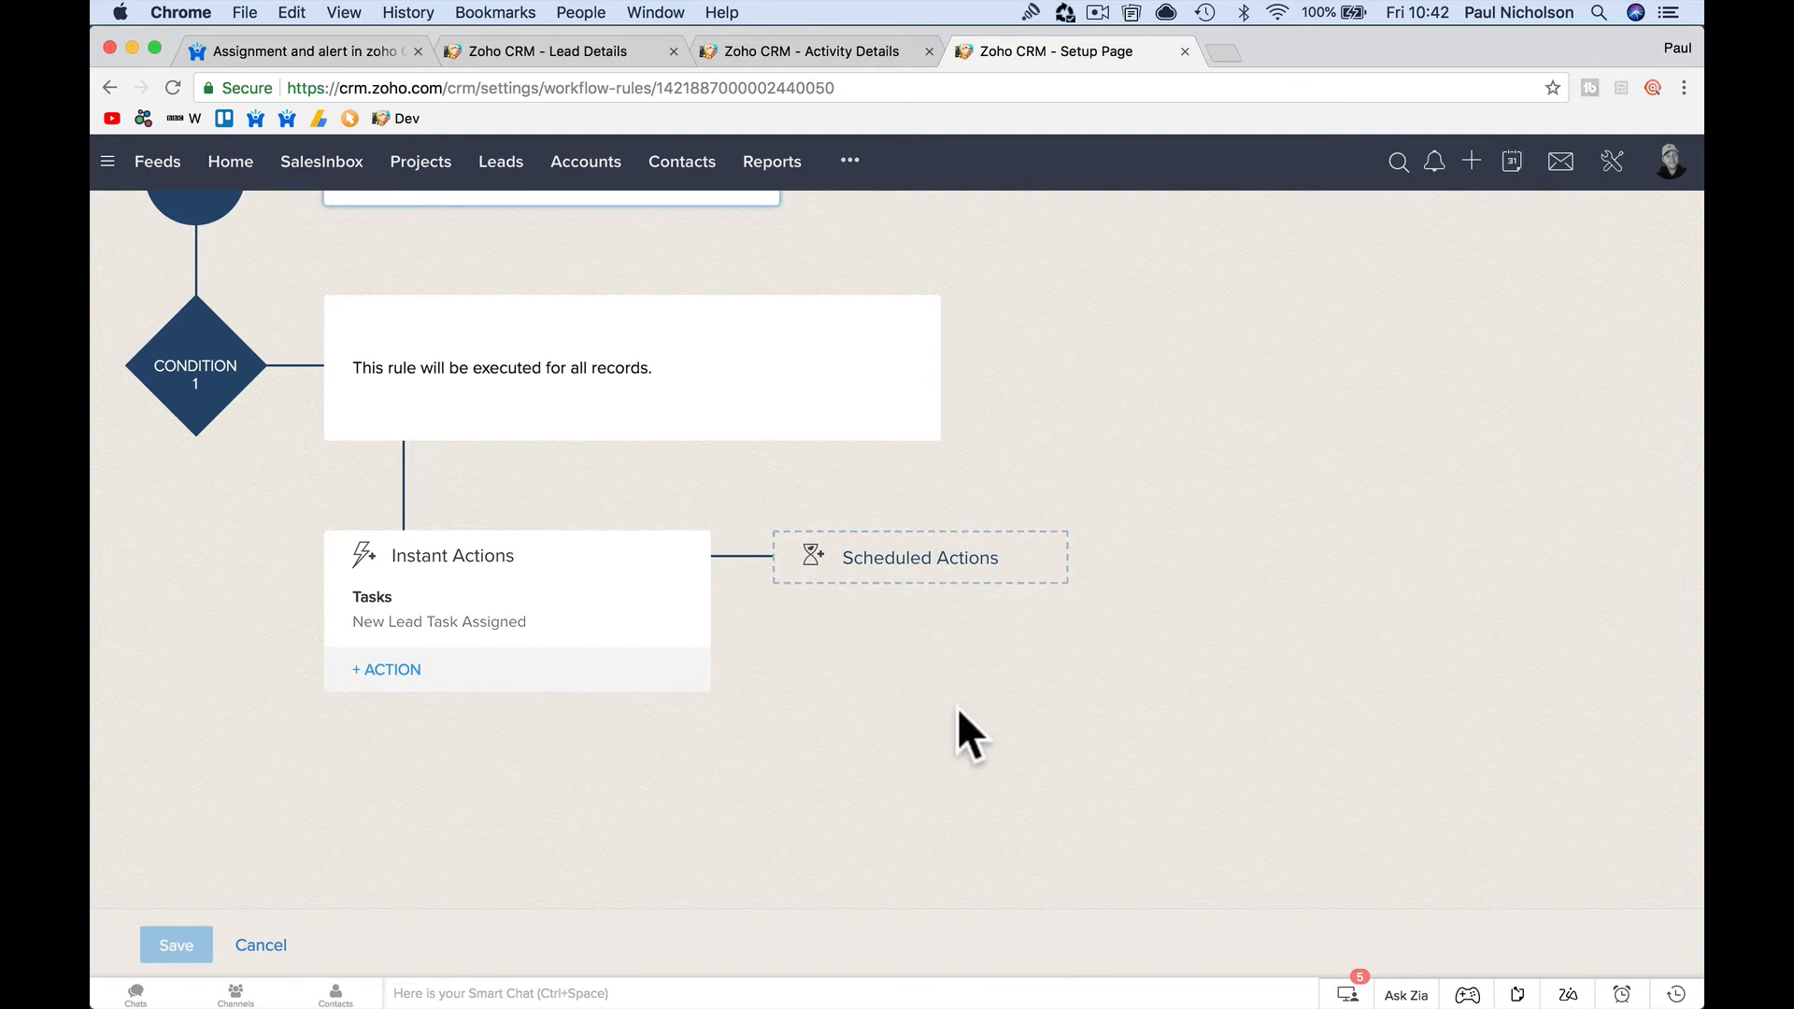
{"action": "scroll", "coordinate": [957, 708], "scroll_direction": "up", "scroll_amount": 5}
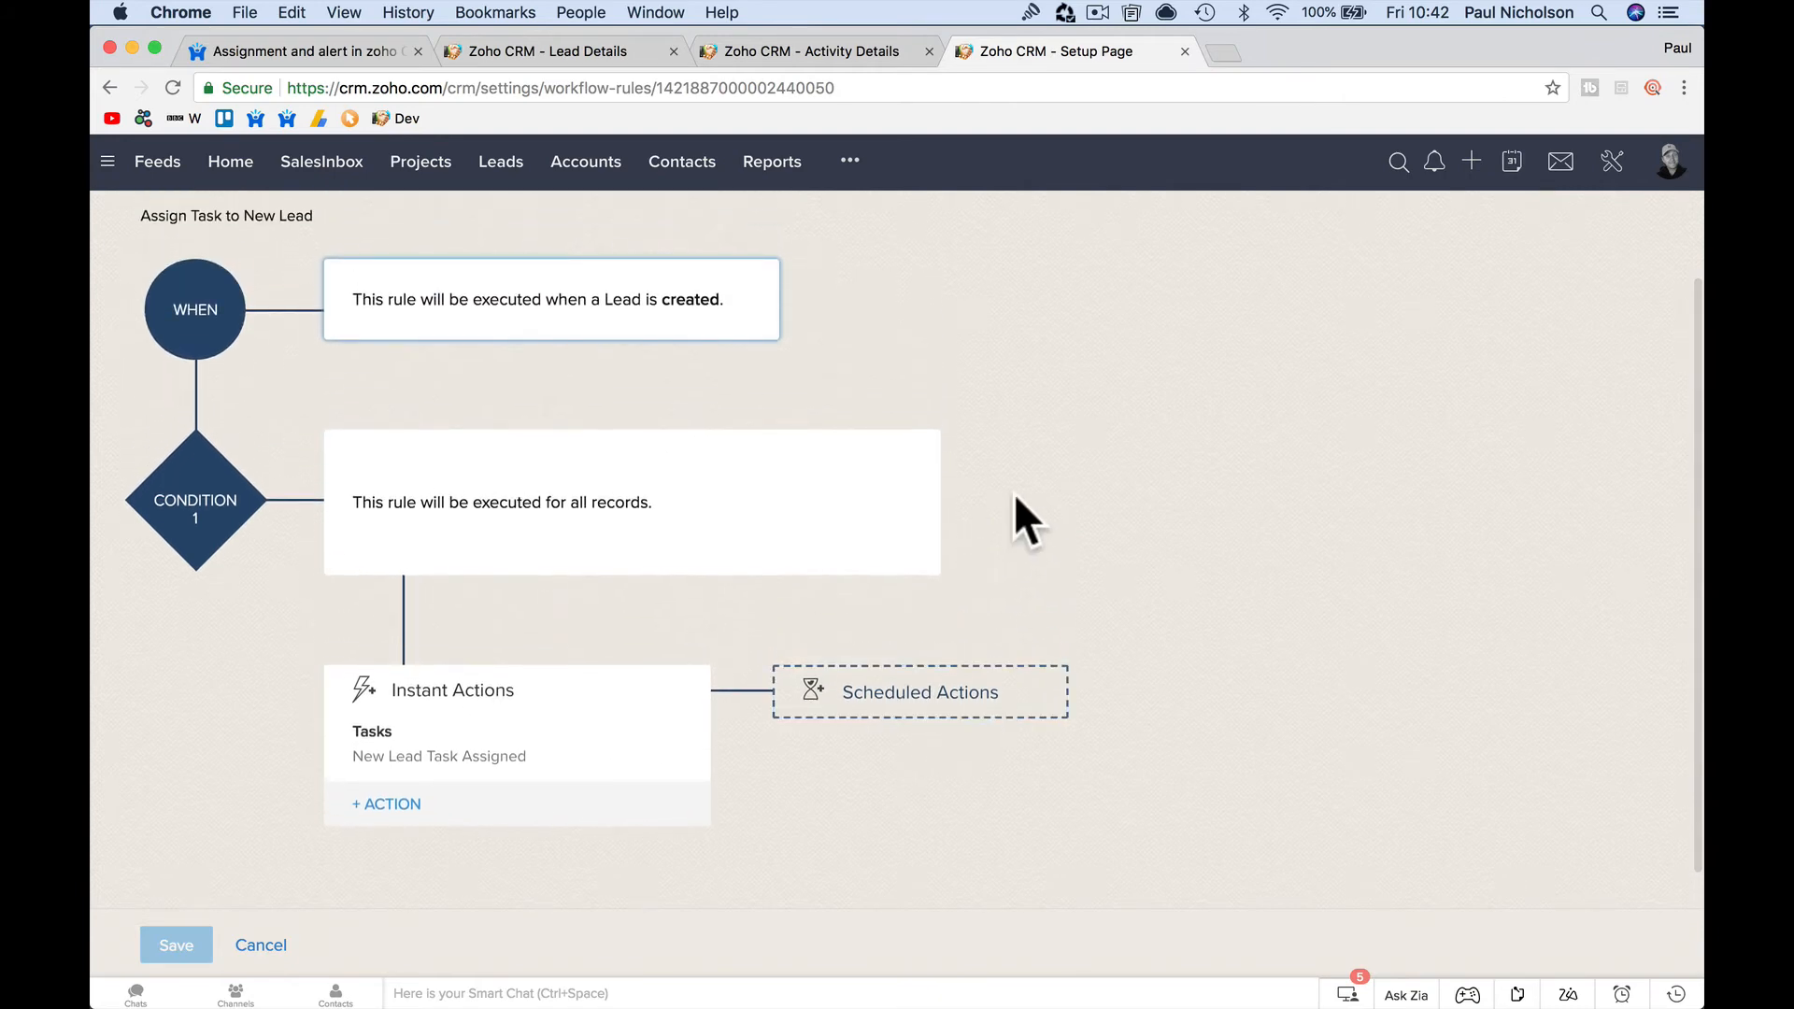
{"action": "scroll", "coordinate": [1033, 458], "scroll_direction": "down", "scroll_amount": 1}
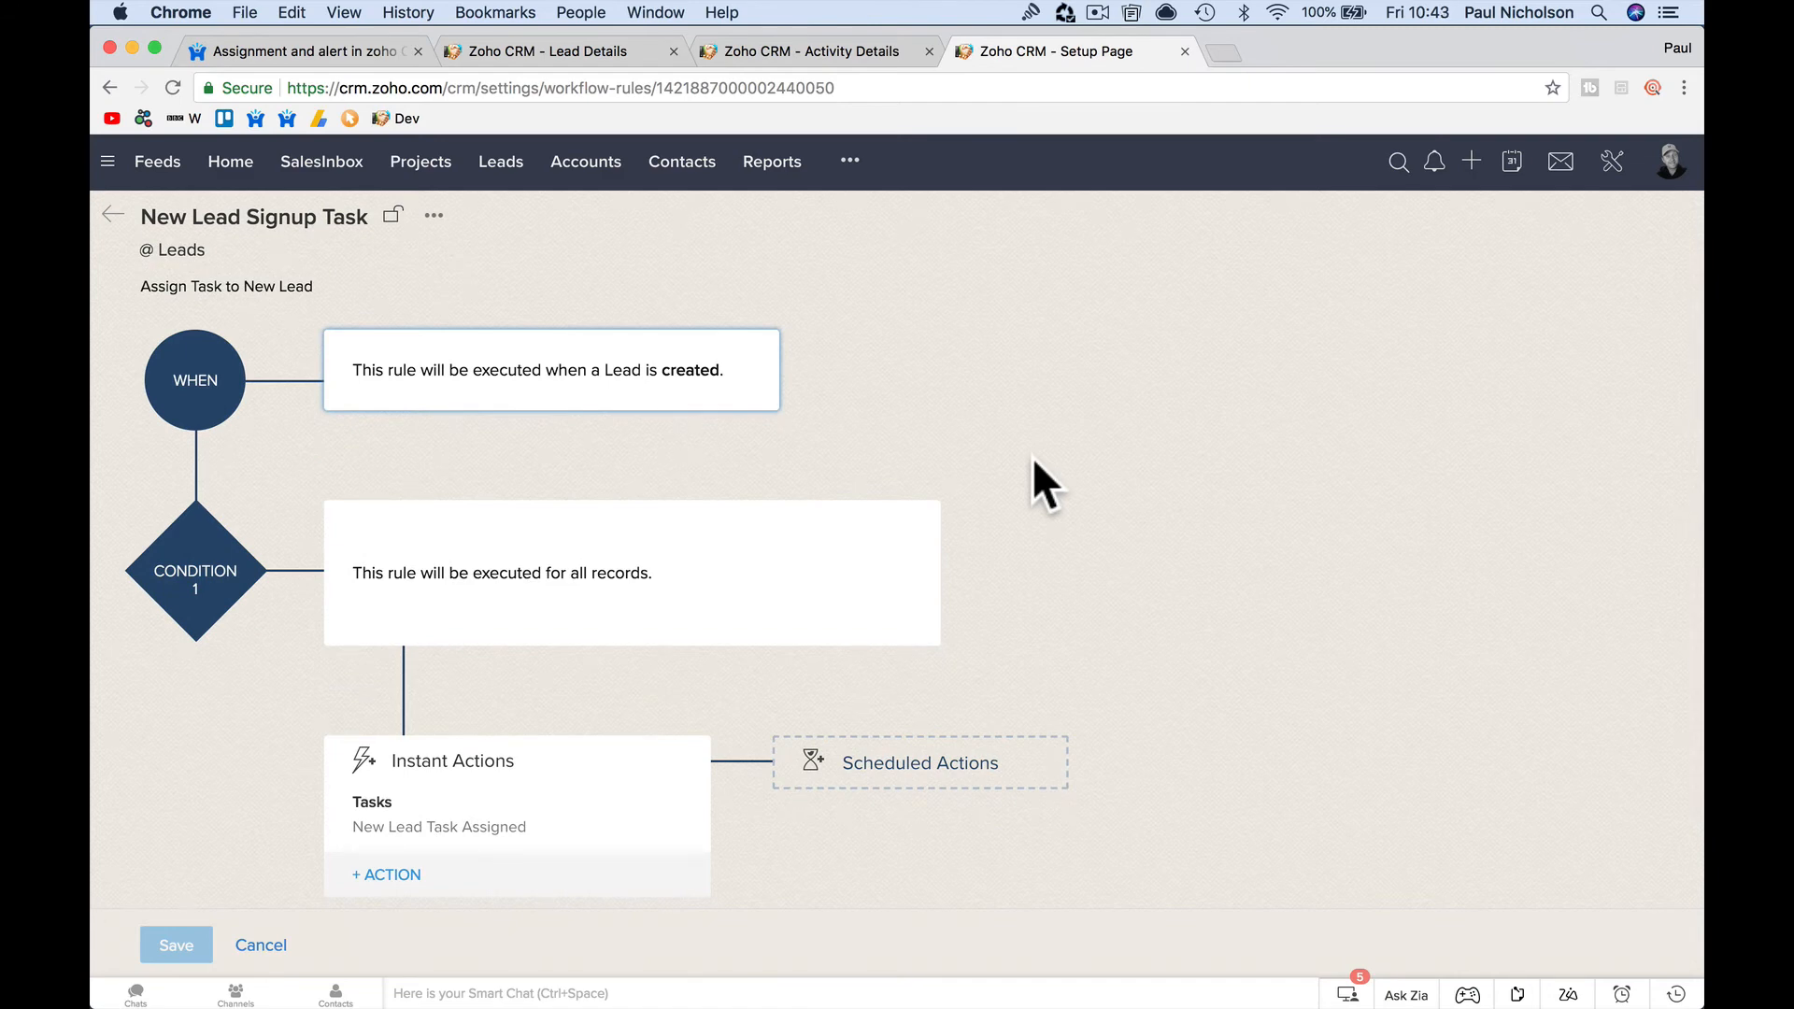
Go from the forum to the training site, open the Zoho CRM full training course, and view the "Beginner Introduction To Zoho CRM" lecture
{"action": "left_click", "coordinate": [377, 54]}
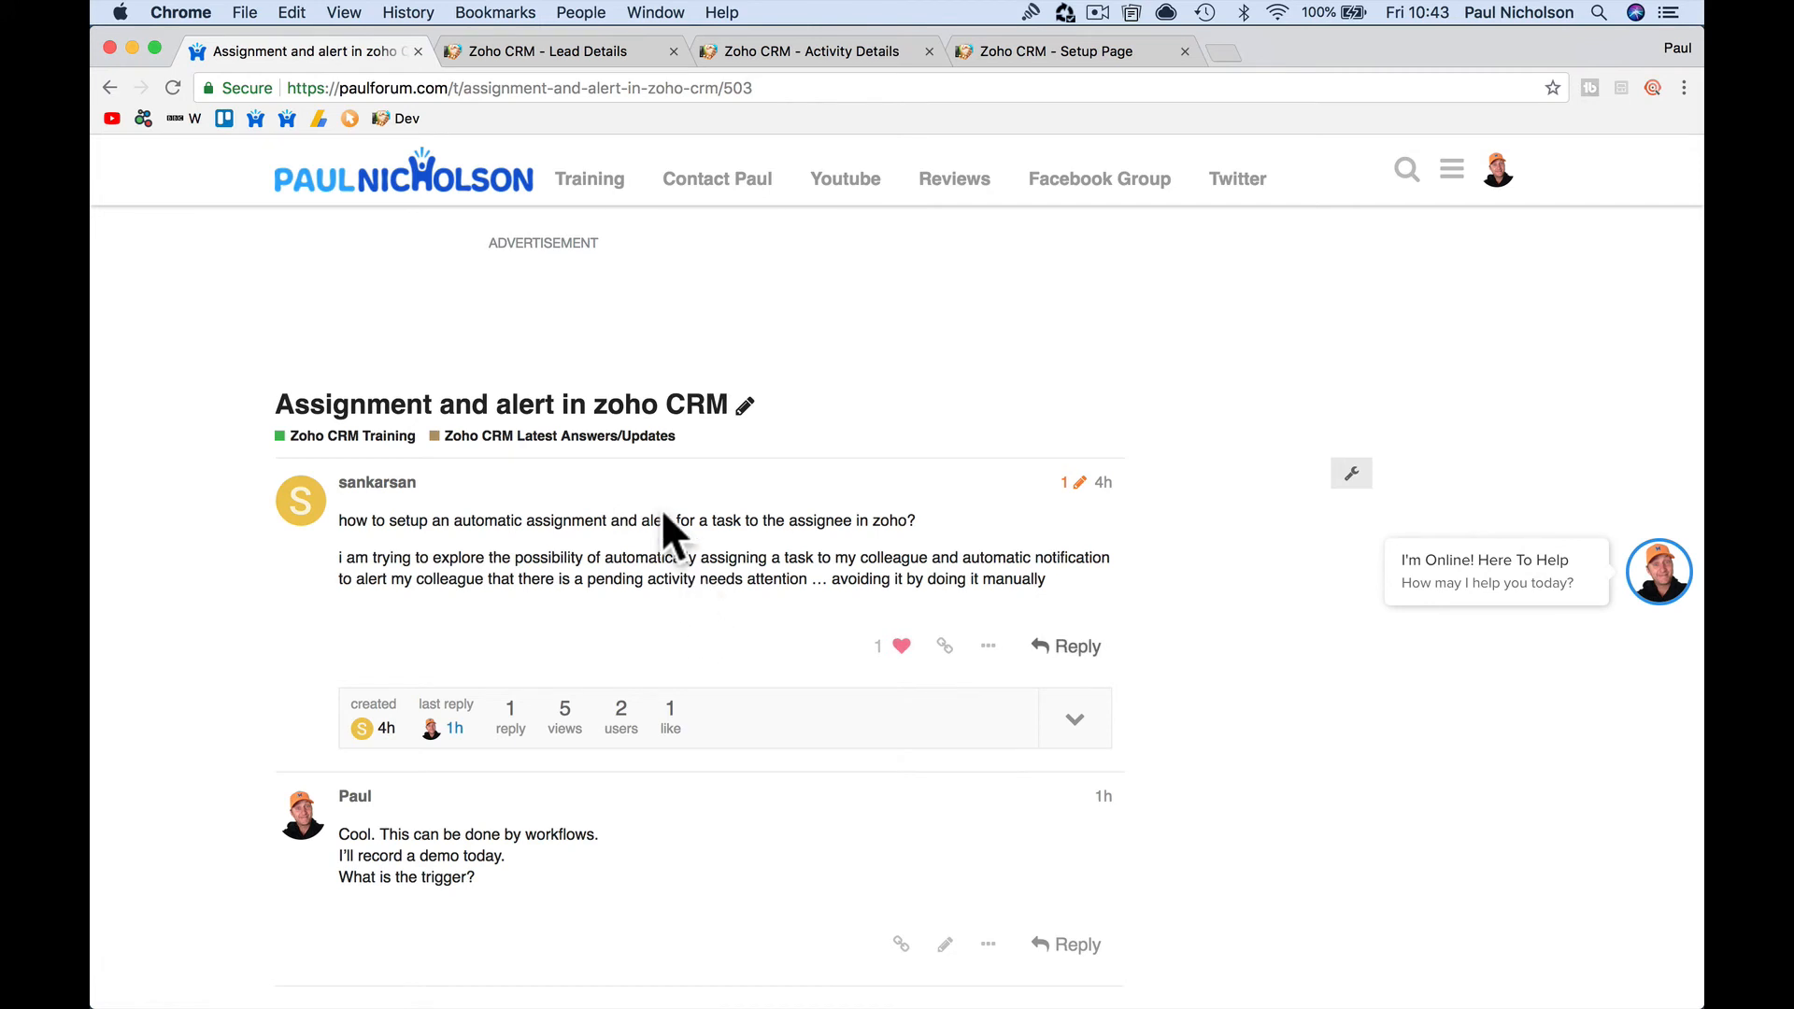
{"action": "left_click", "coordinate": [587, 183]}
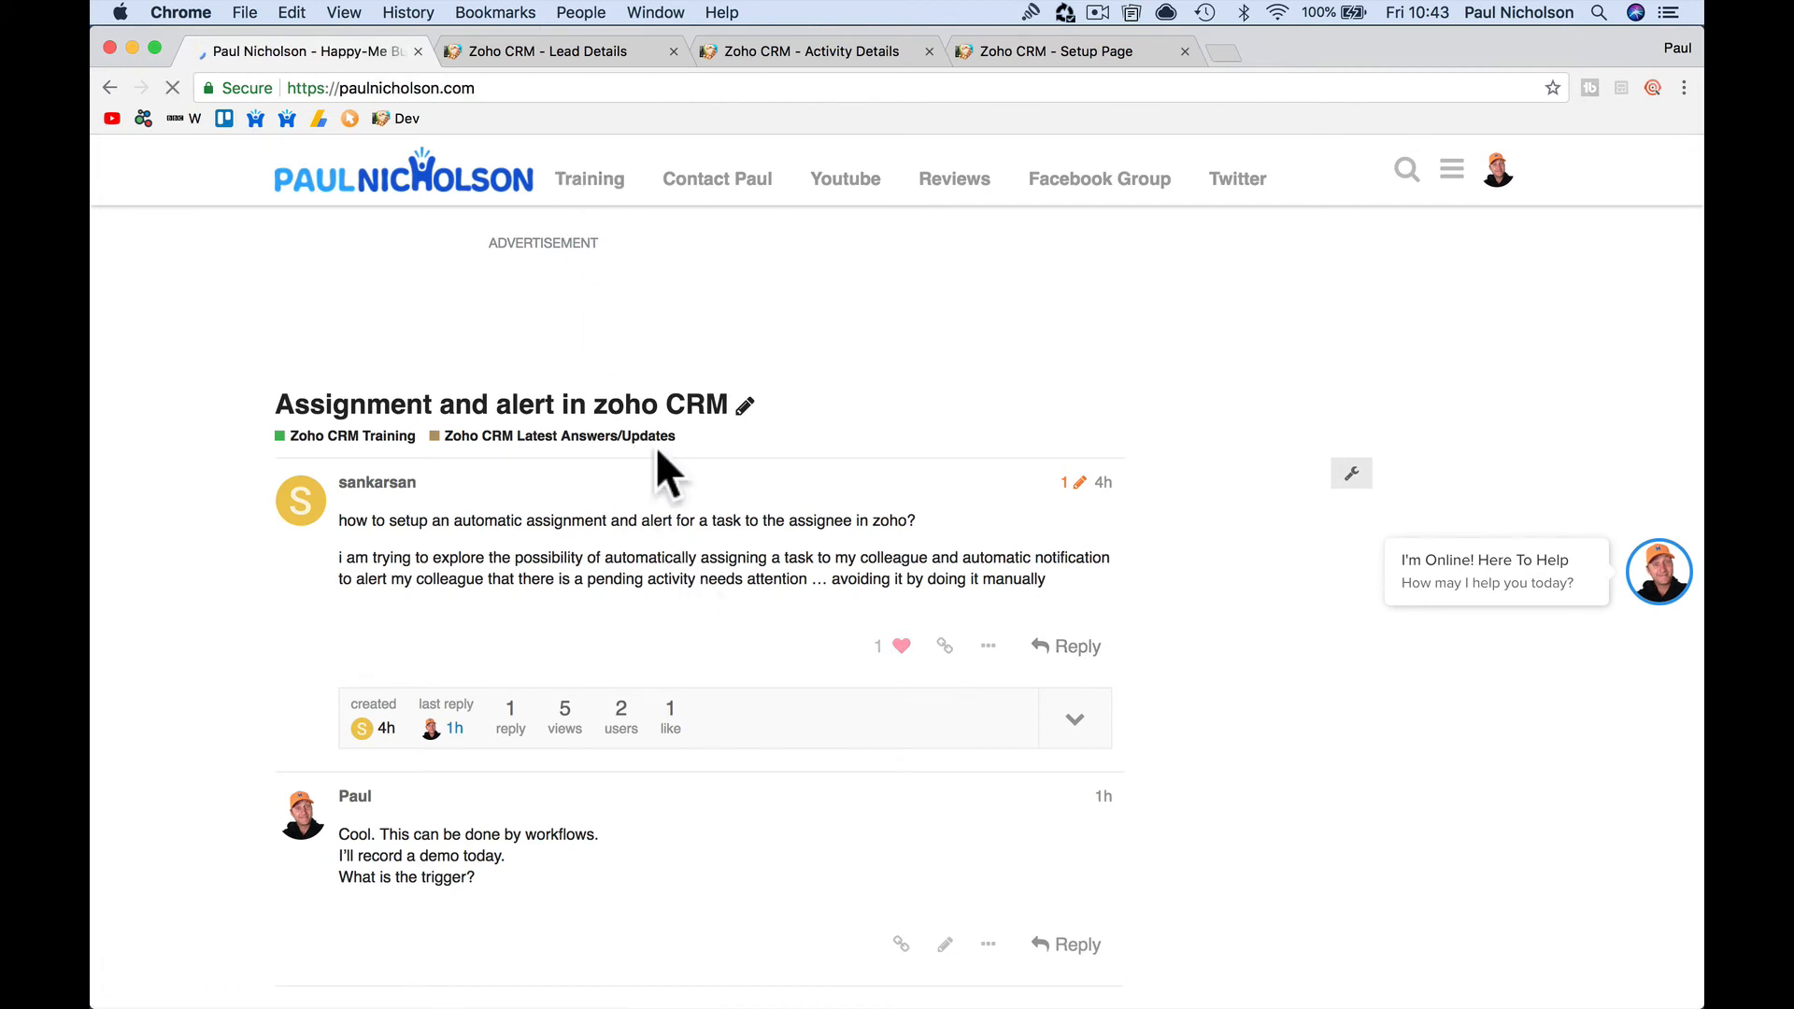
{"action": "left_click", "coordinate": [574, 535]}
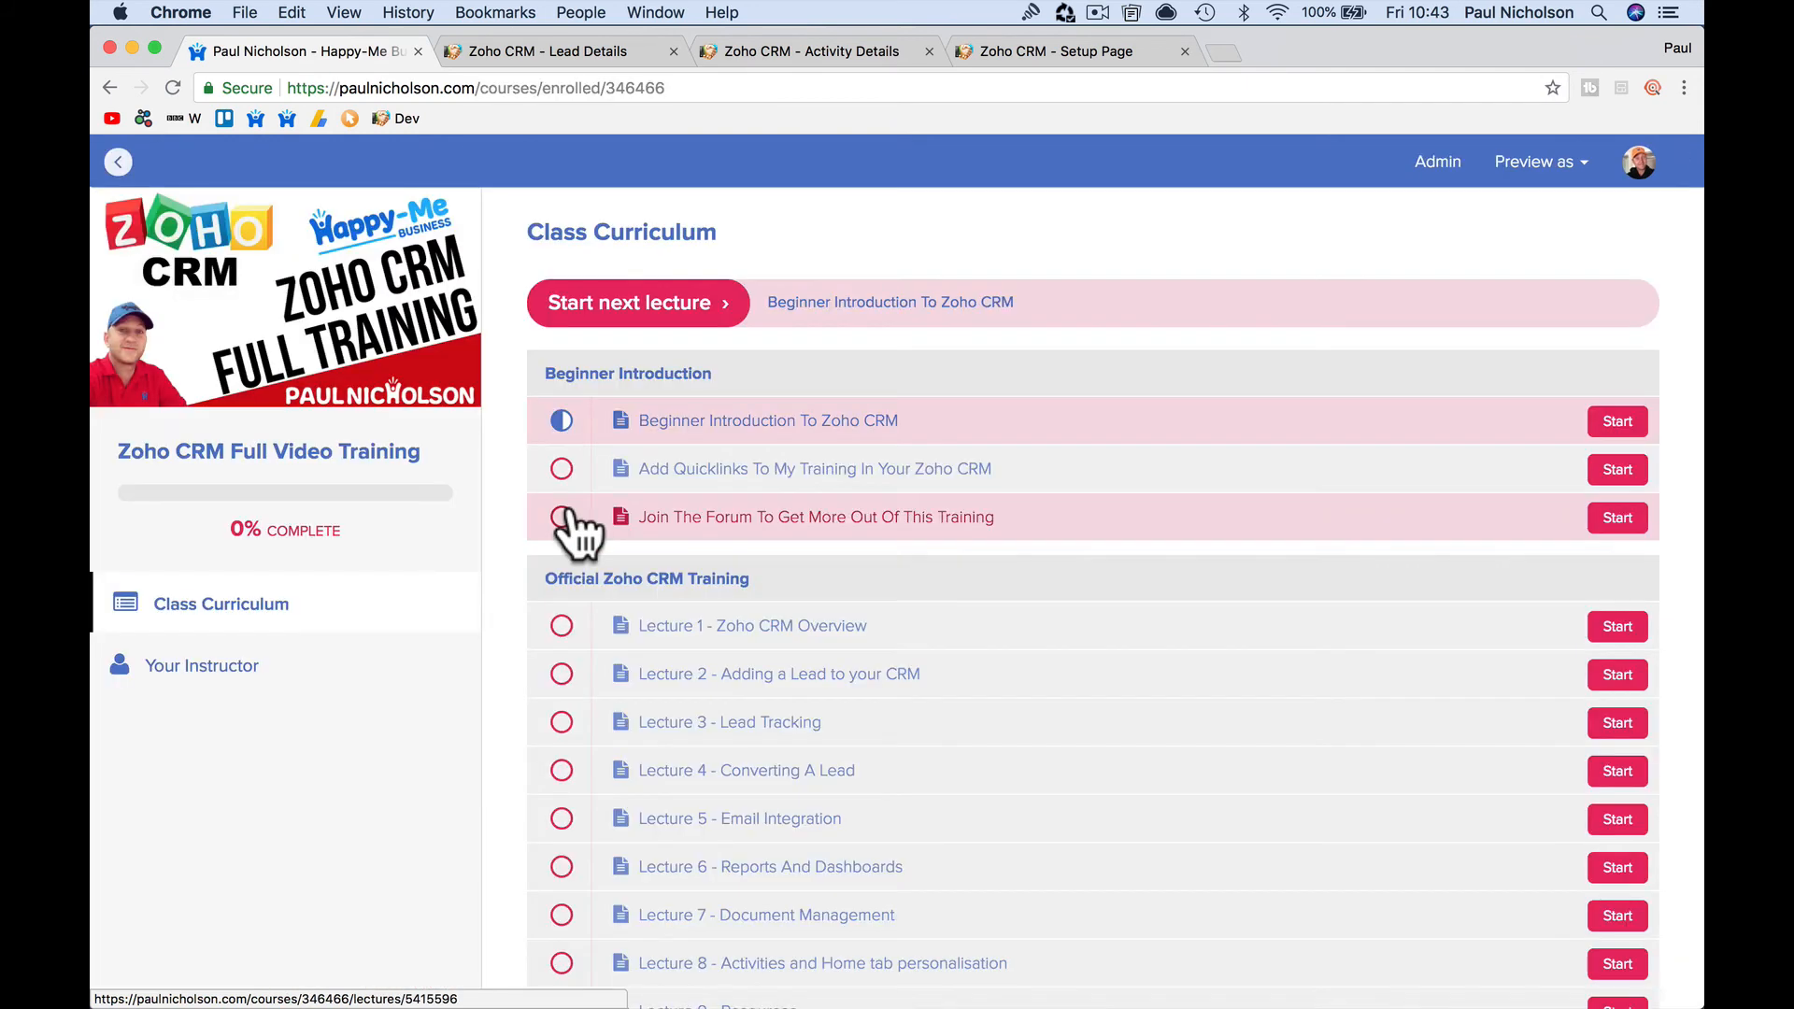
{"action": "left_click", "coordinate": [911, 422]}
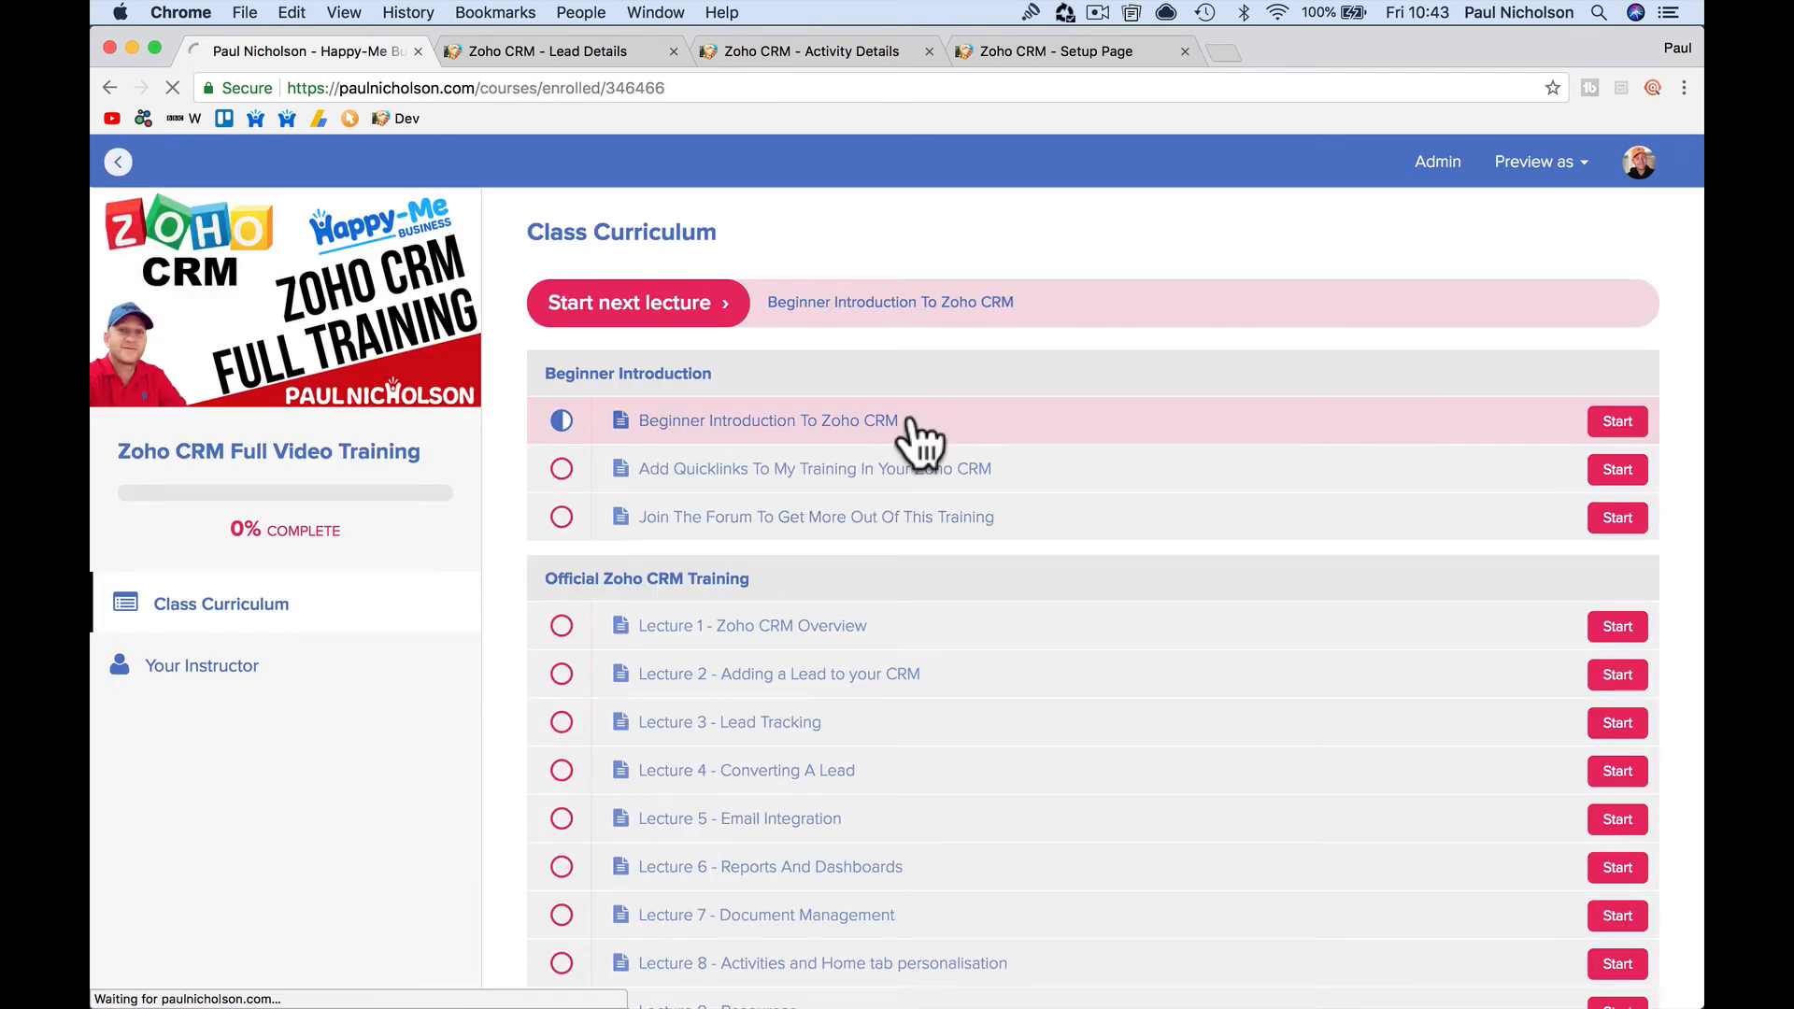
{"action": "scroll", "coordinate": [914, 429], "scroll_direction": "down", "scroll_amount": 5}
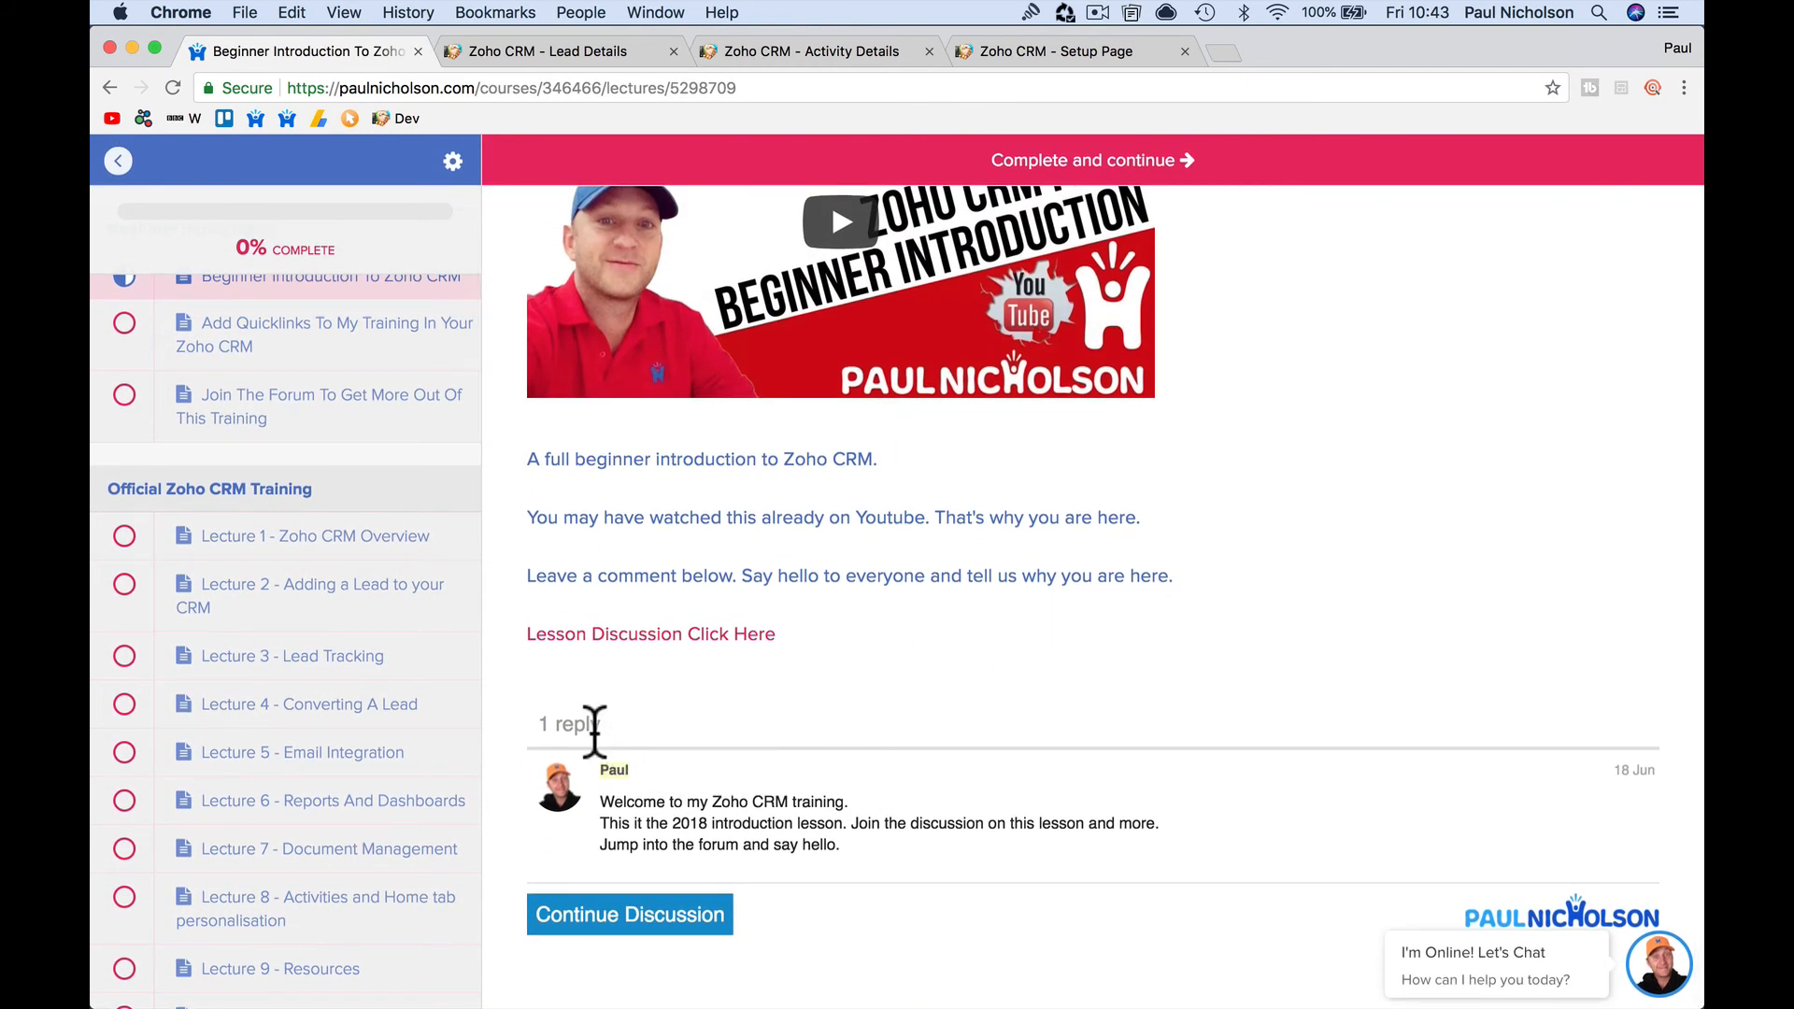
Continue the lecture's discussion in the forum and look through the topic's posts
{"action": "left_click", "coordinate": [621, 926]}
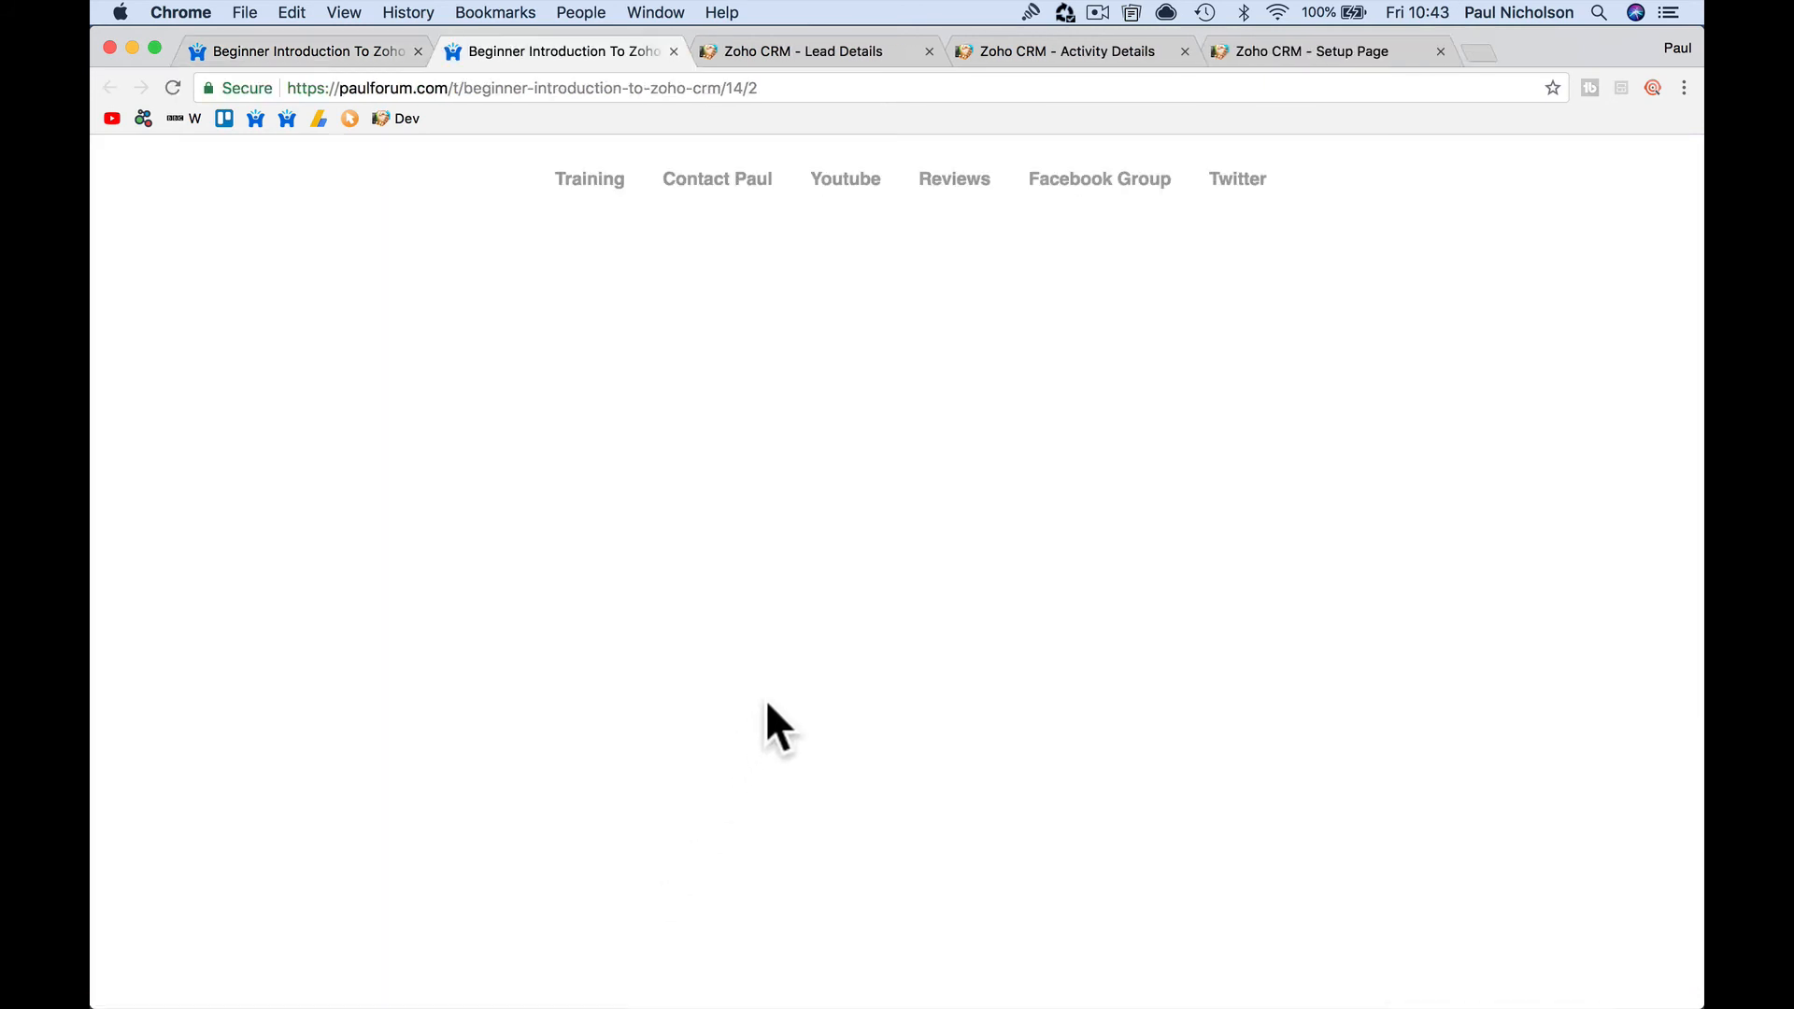
{"action": "scroll", "coordinate": [696, 419], "scroll_direction": "up", "scroll_amount": 6}
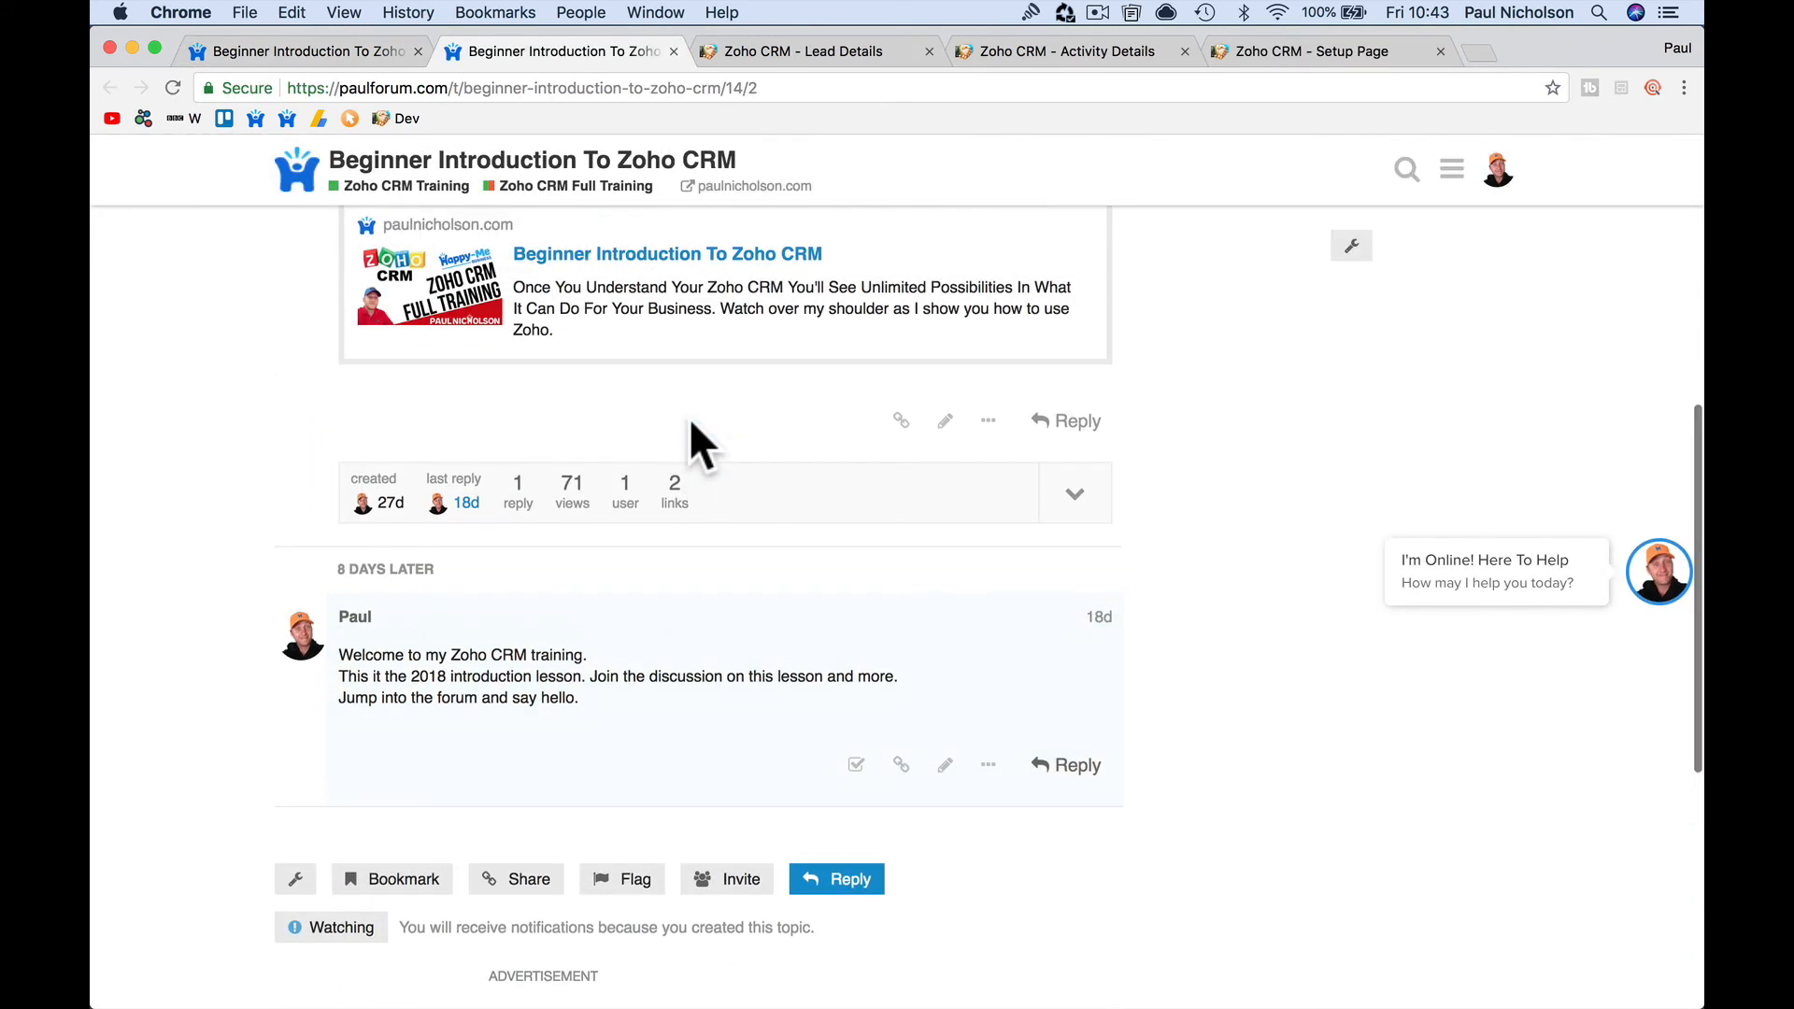
{"action": "scroll", "coordinate": [688, 418], "scroll_direction": "up", "scroll_amount": 2}
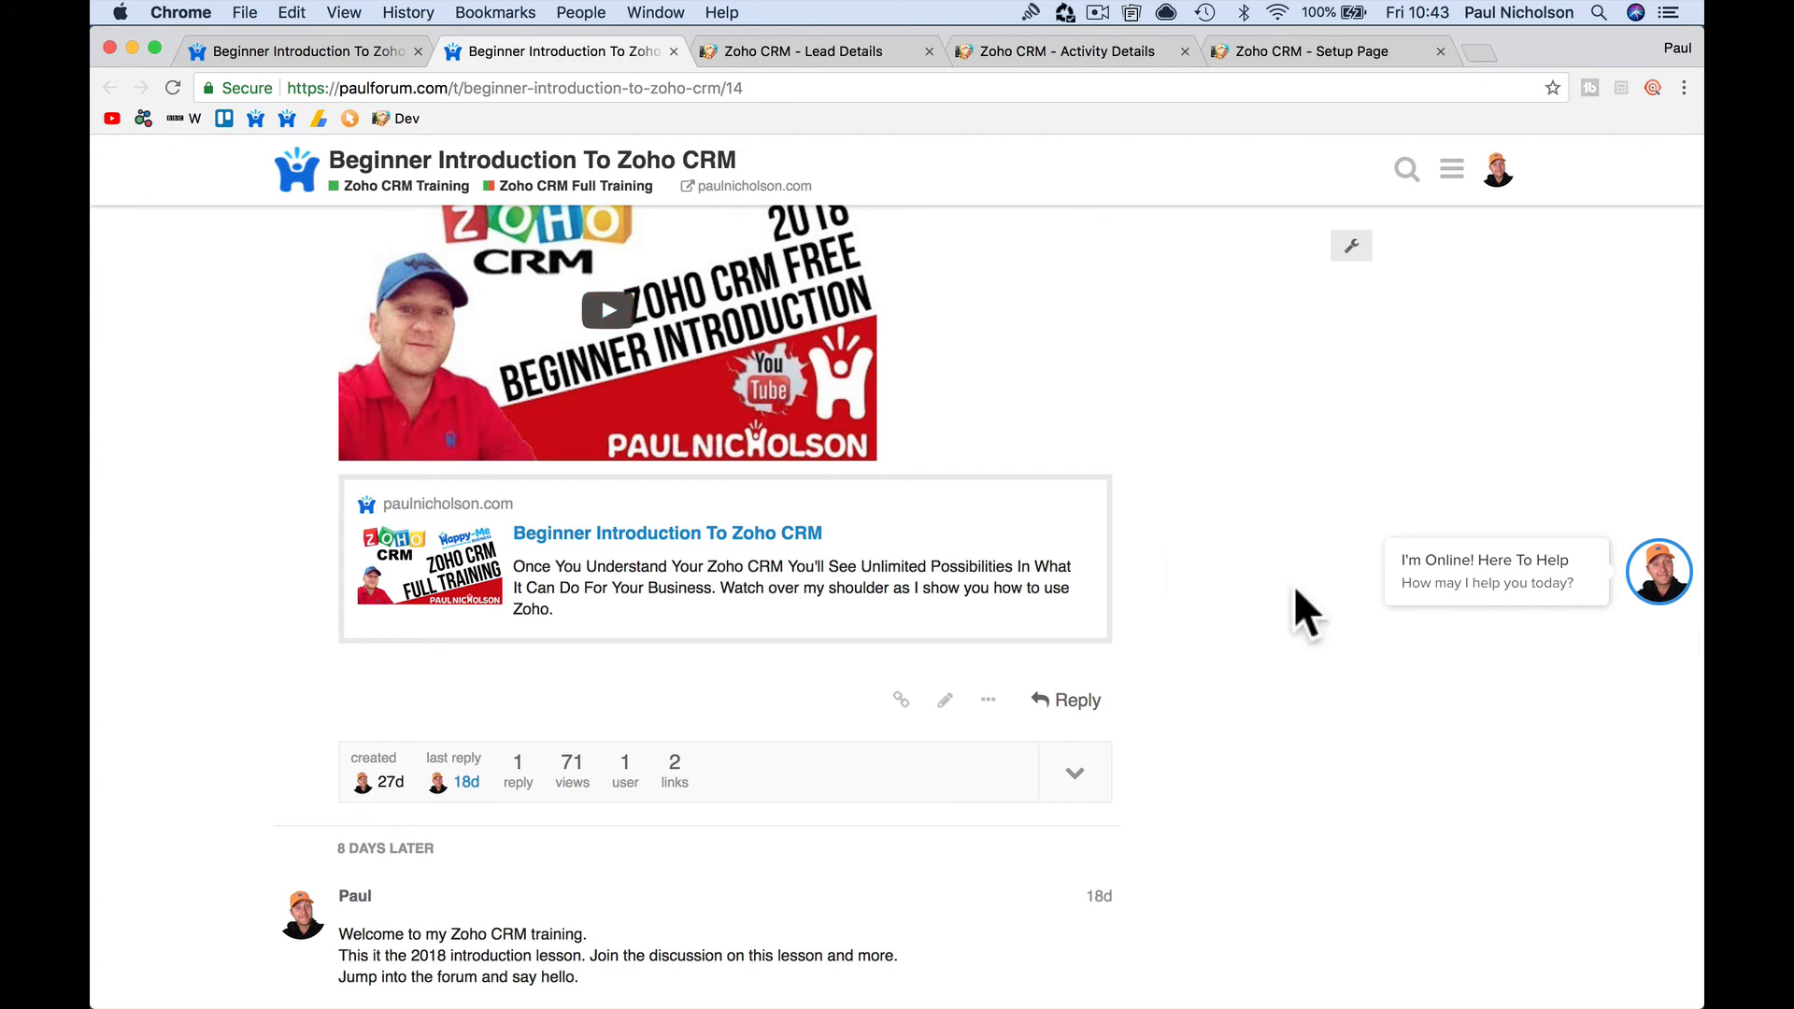
Open the forum's live chat form to view its name and message fields, minimise it, and return to the topic's beginning
{"action": "left_click", "coordinate": [1480, 599]}
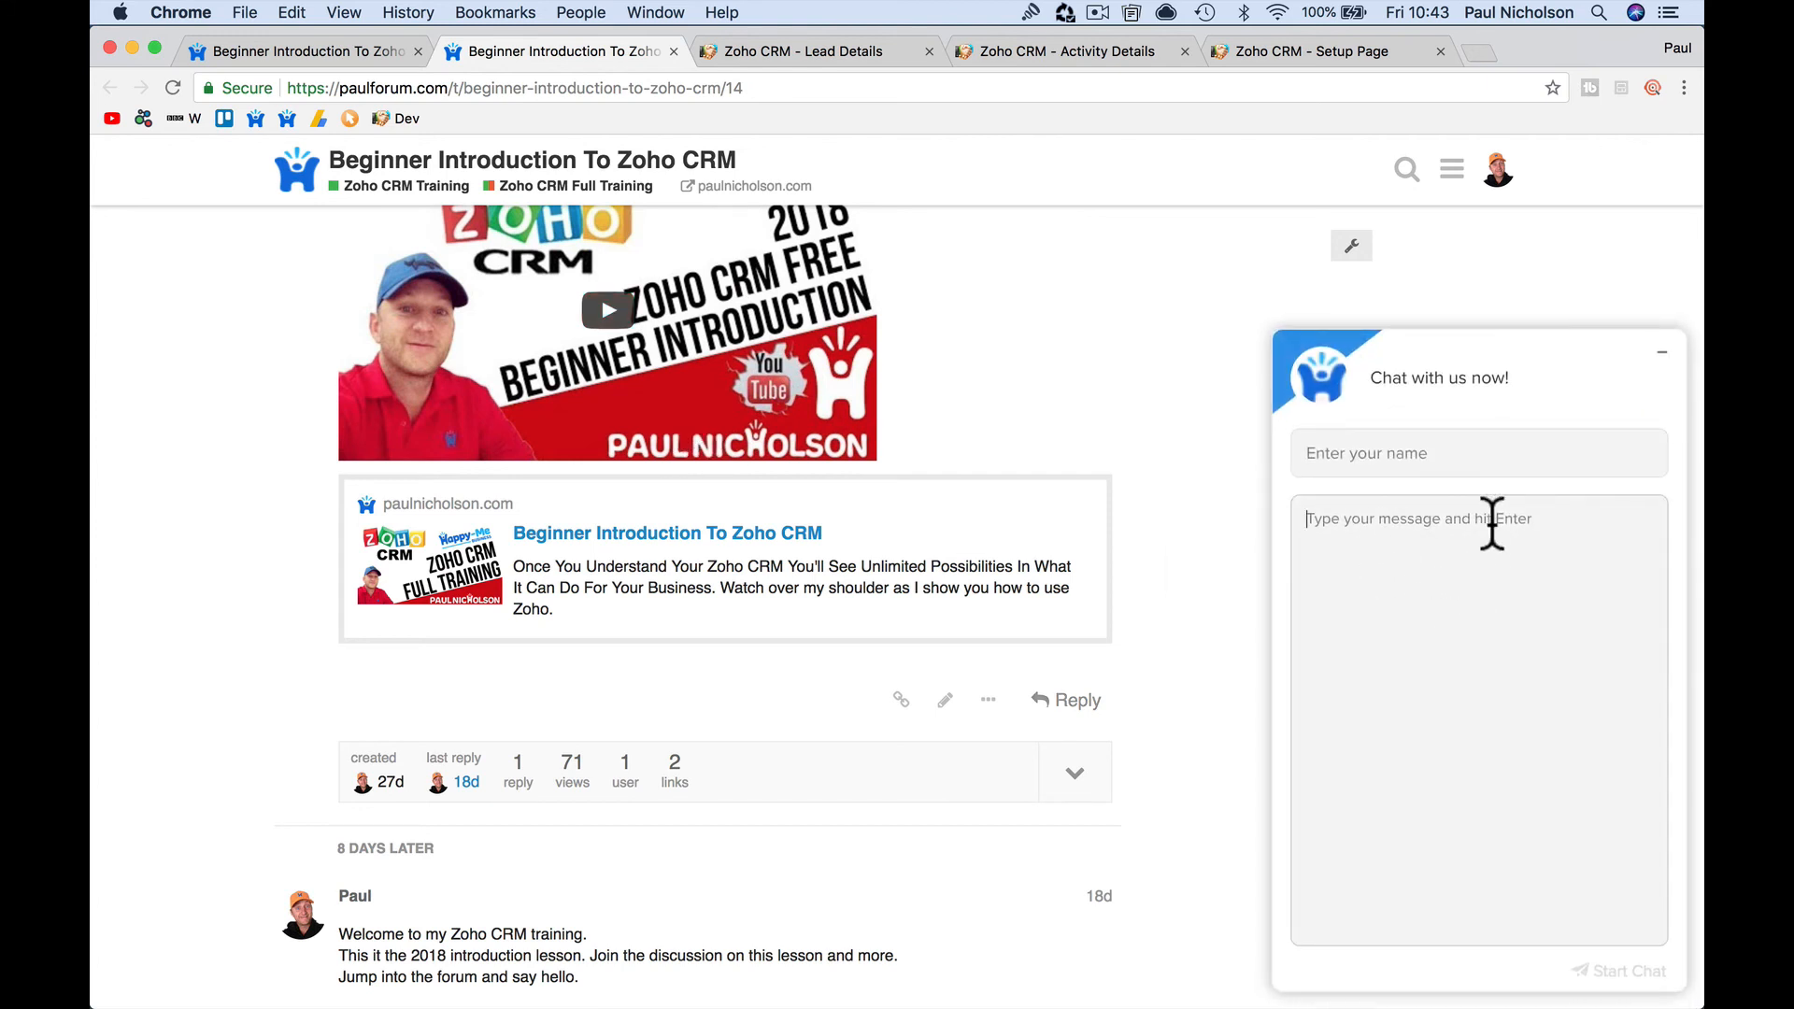
{"action": "left_click", "coordinate": [1488, 523]}
{"action": "left_click", "coordinate": [1666, 375]}
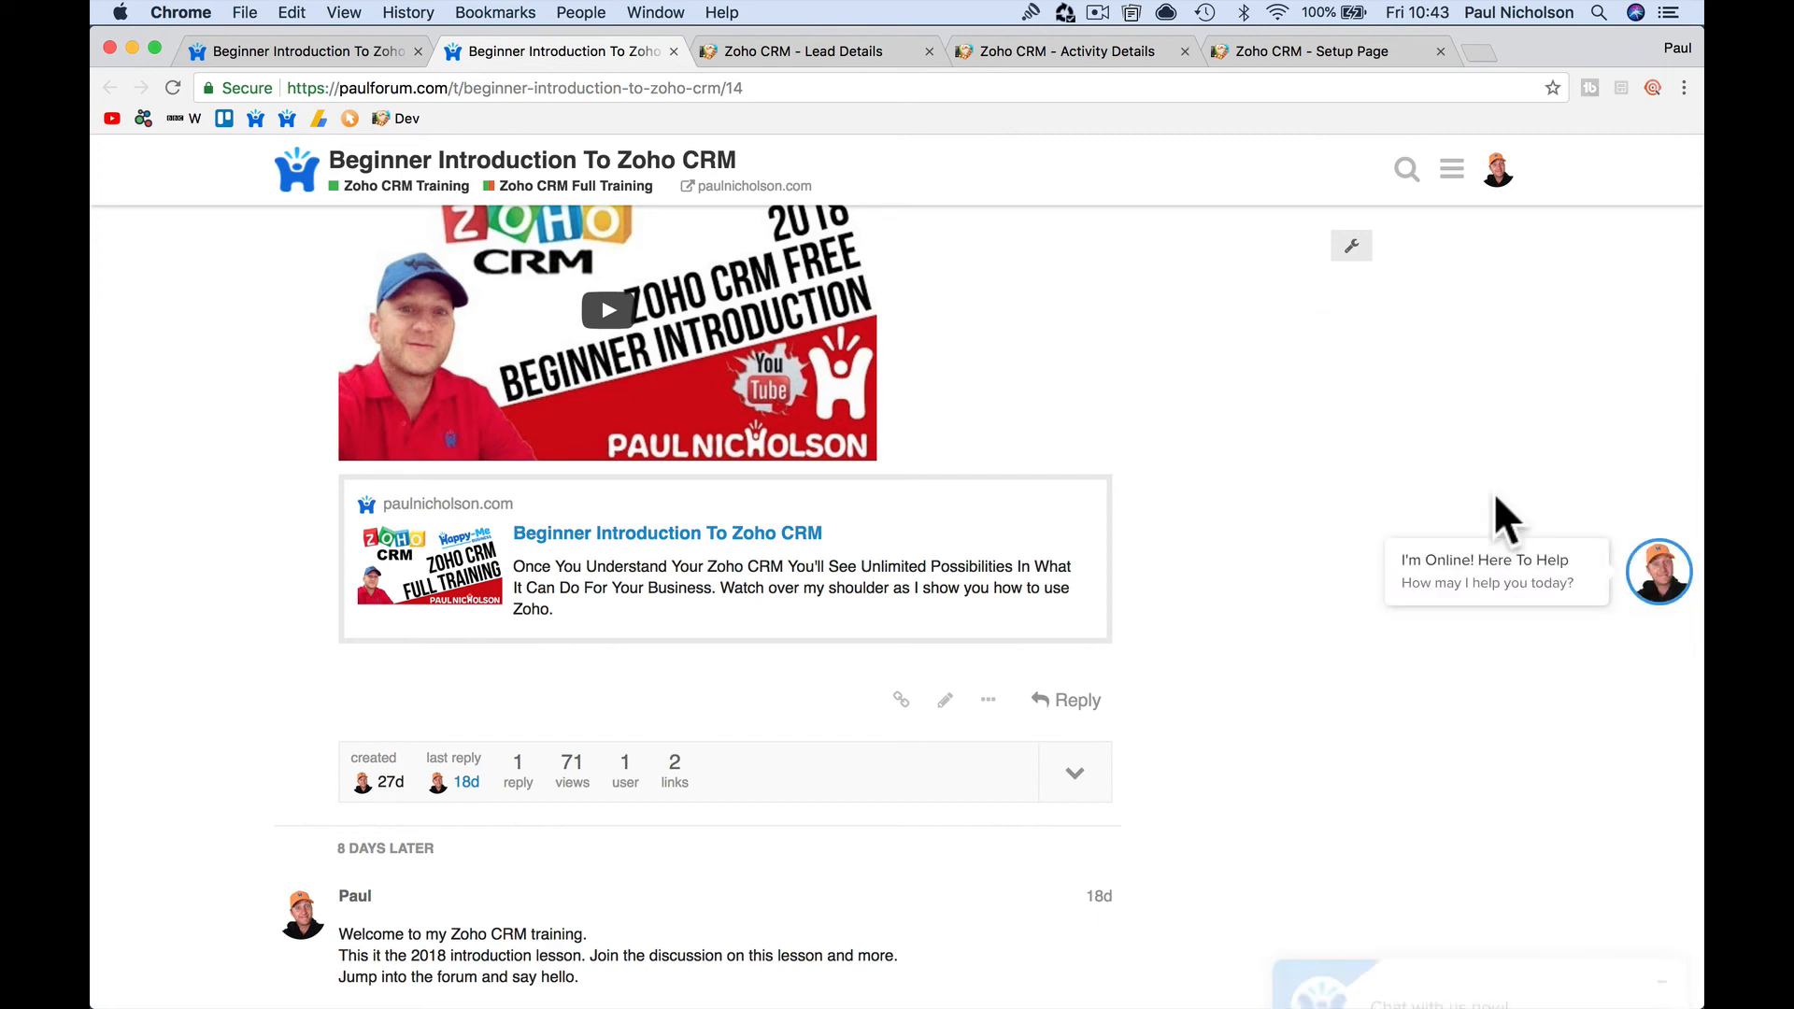
{"action": "scroll", "coordinate": [890, 523], "scroll_direction": "up", "scroll_amount": 4}
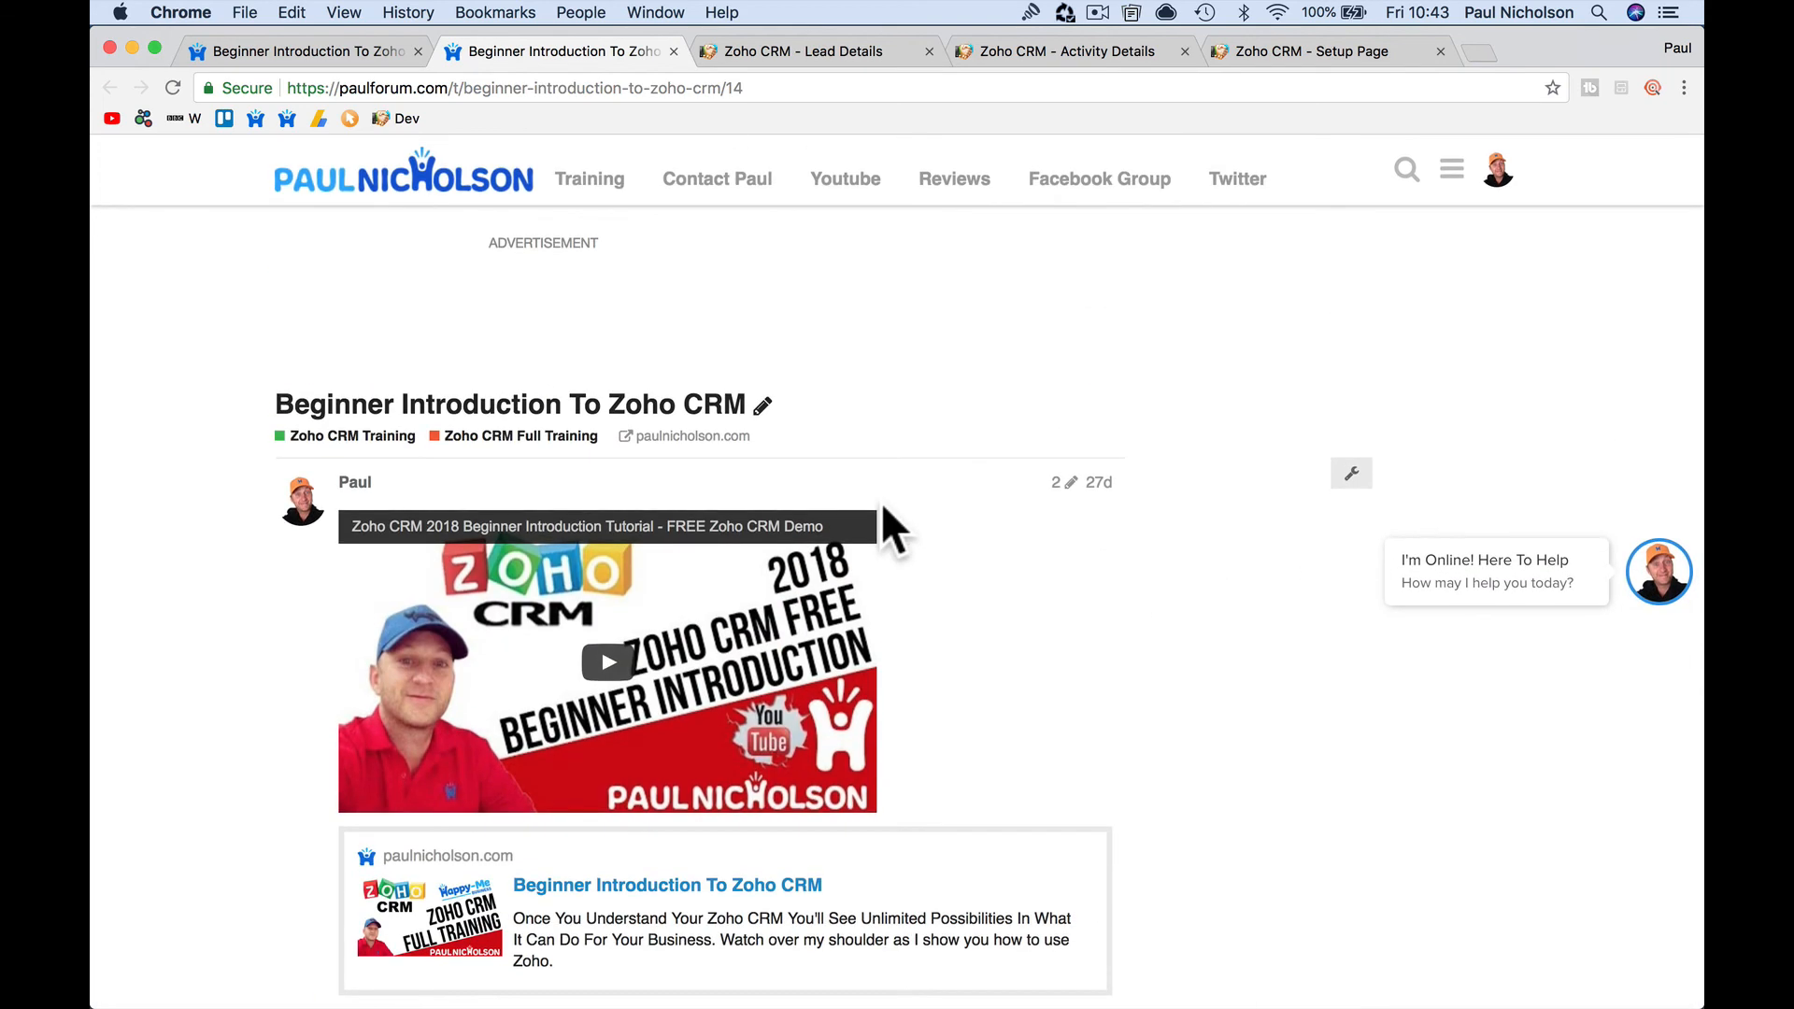